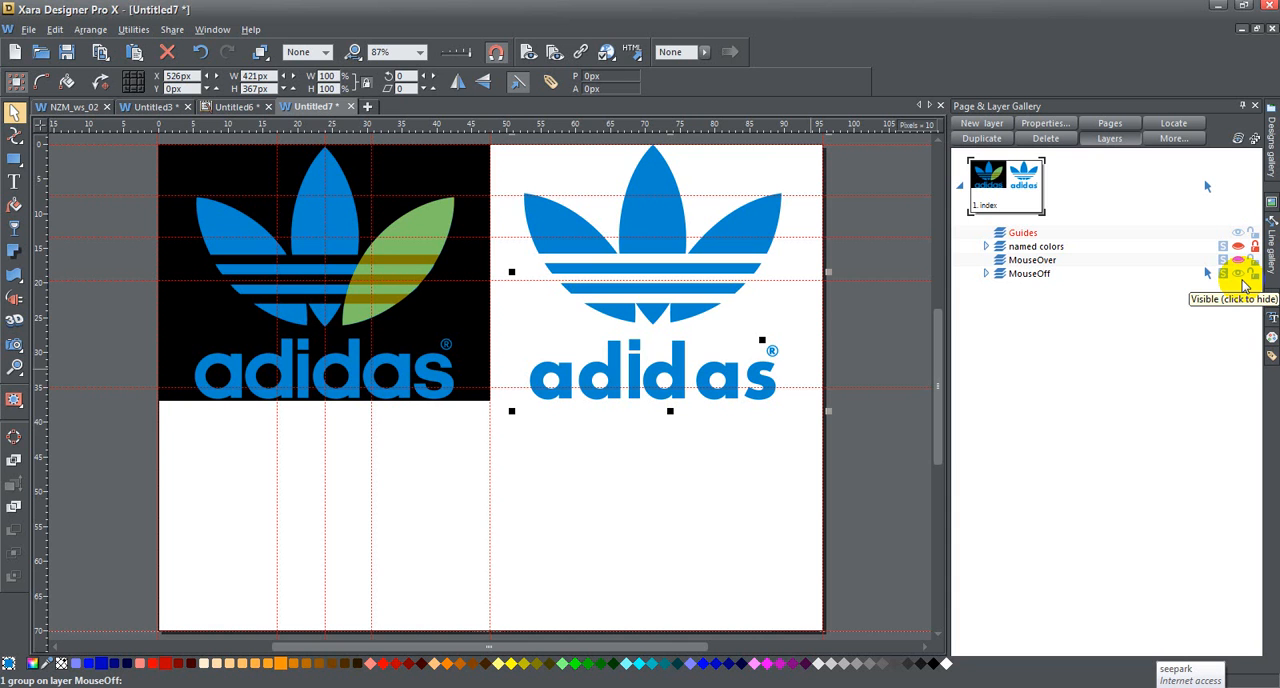
# Step: Shift the logo group on the white half right to X 548 px and check the transparency settings of the traced right leaf
pyautogui.moveTo(652, 180)
pyautogui.mouseDown()
pyautogui.moveTo(686, 229)
pyautogui.moveTo(491, 149)
pyautogui.moveTo(286, 163)
pyautogui.moveTo(343, 183)
pyautogui.moveTo(732, 194)
pyautogui.moveTo(643, 168)
pyautogui.moveTo(664, 179)
pyautogui.mouseUp()
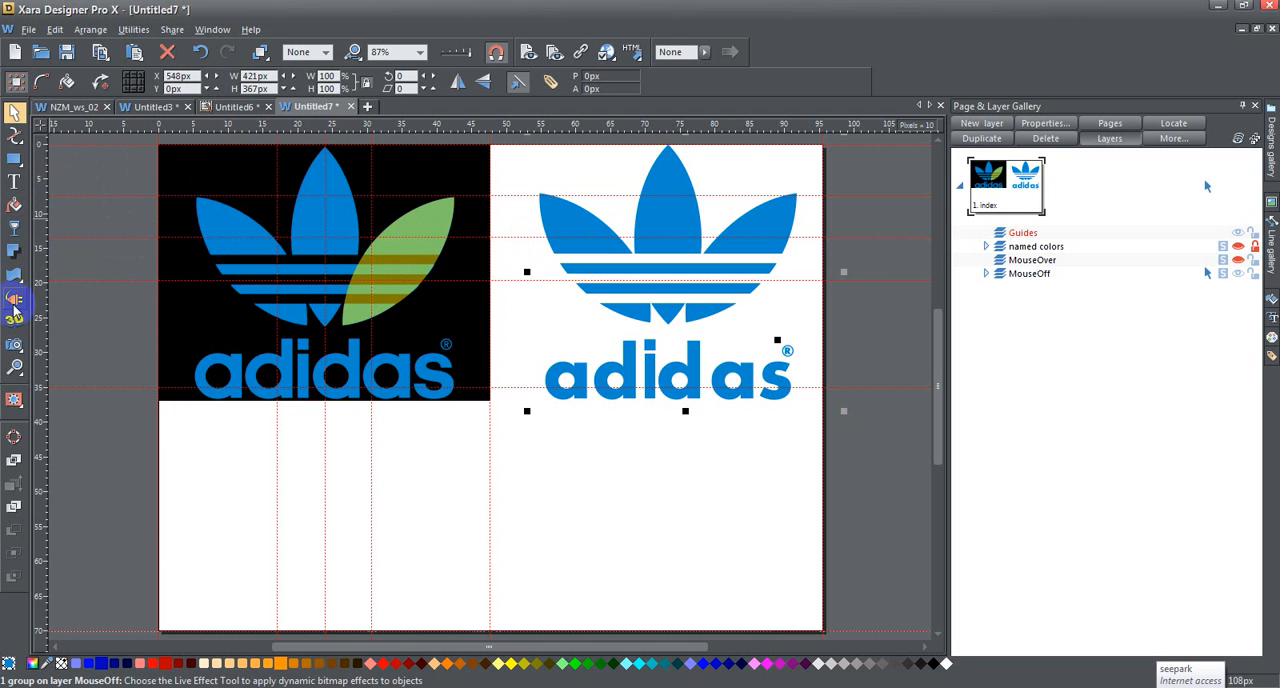
pyautogui.click(14, 367)
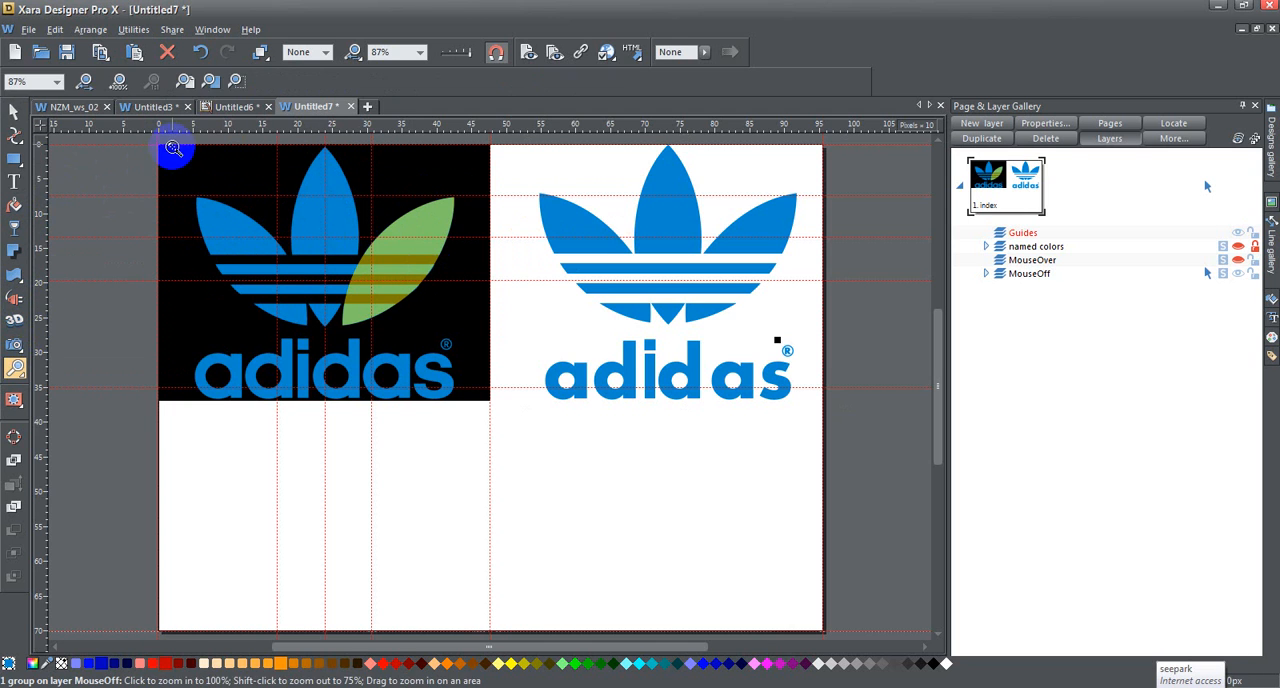
pyautogui.moveTo(174, 144); pyautogui.dragTo(480, 332)
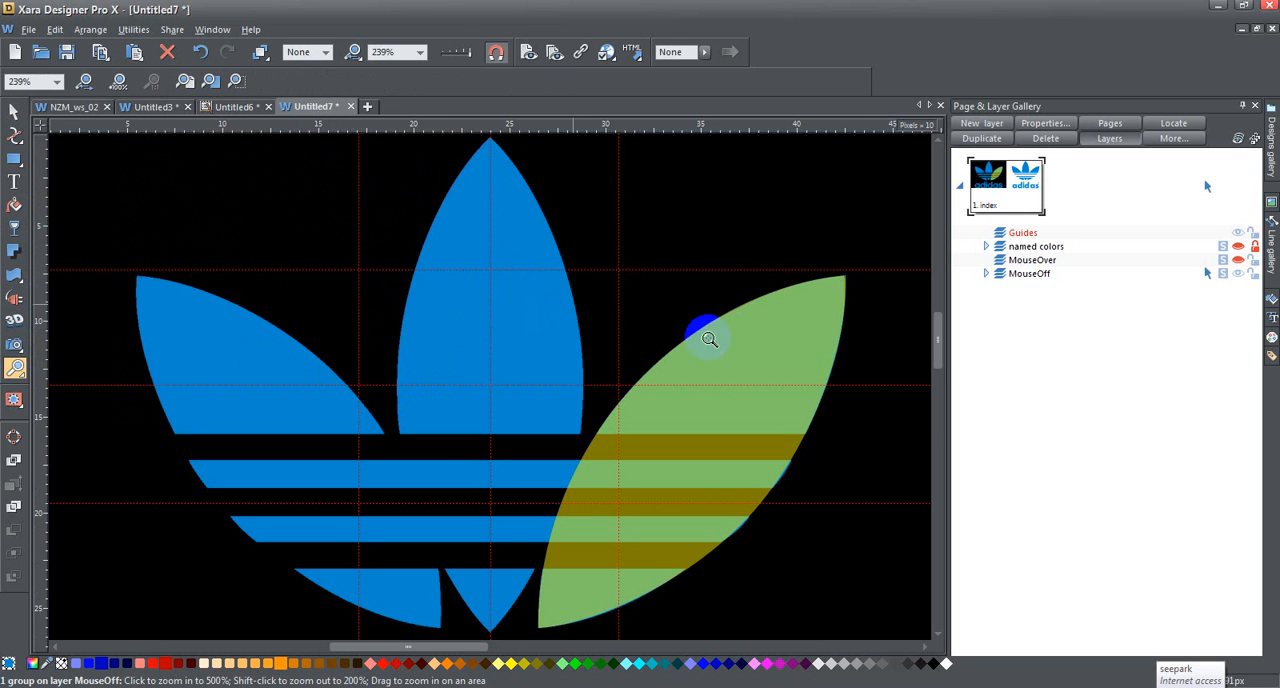
pyautogui.click(14, 110)
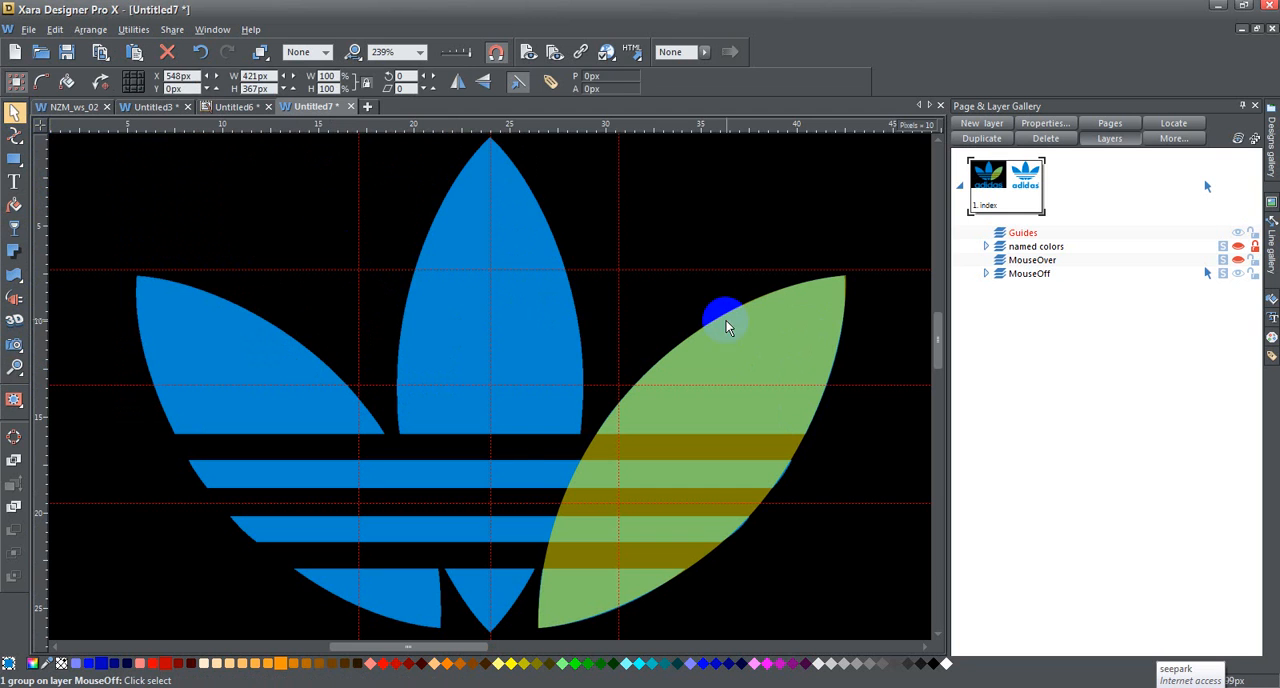
pyautogui.click(779, 346)
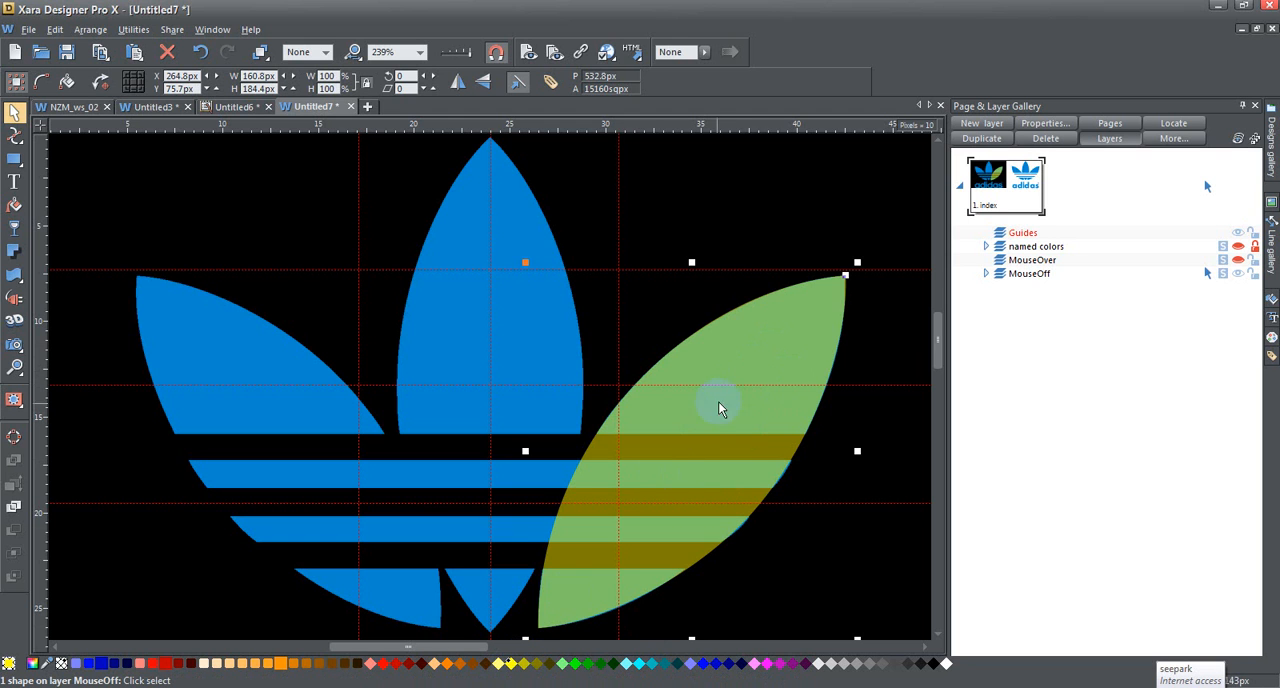
pyautogui.click(13, 231)
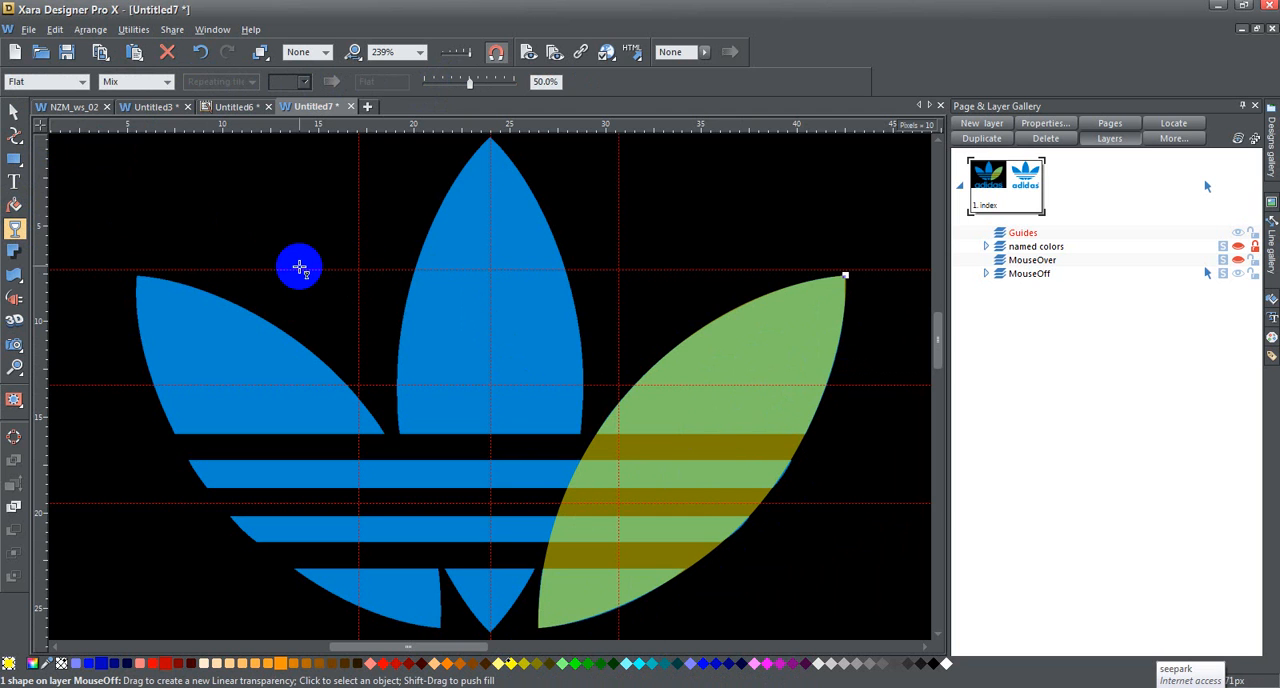
# Step: Trace the centre leaf's left edge from the top tip through its widest point to the bottom tip, bending both segments to the outline
pyautogui.click(14, 136)
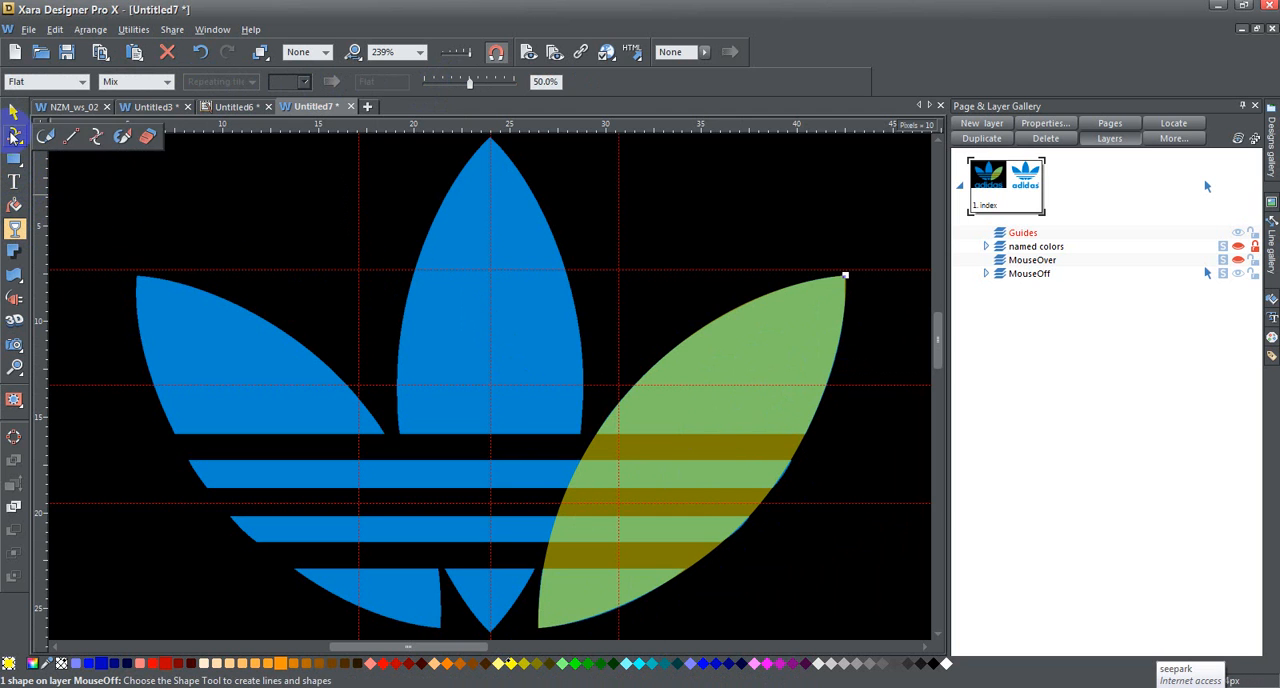
pyautogui.click(490, 140)
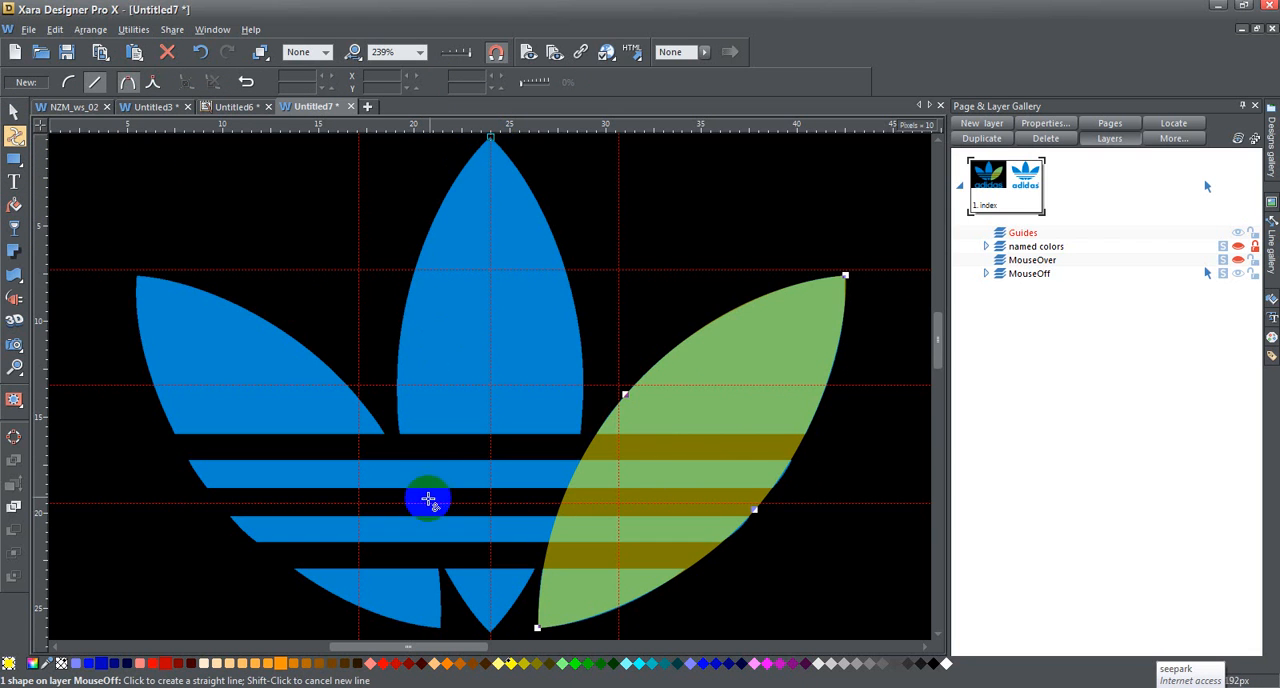
pyautogui.click(397, 385)
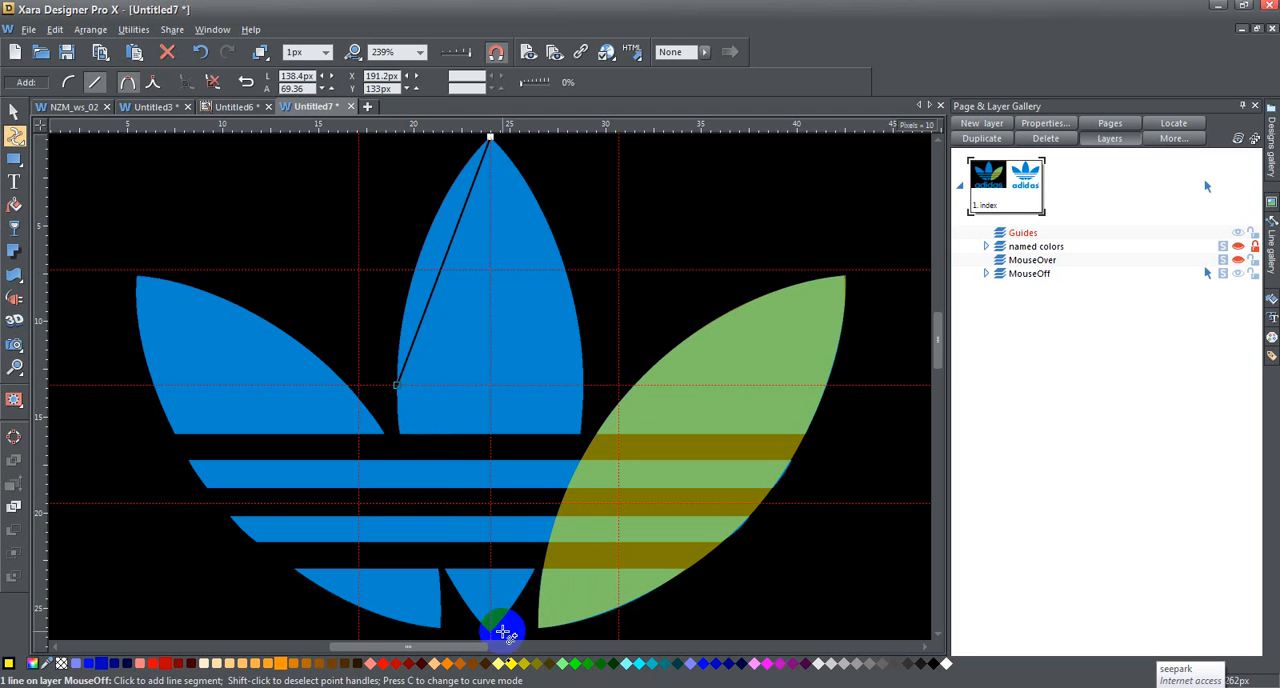
pyautogui.moveTo(445, 238); pyautogui.dragTo(421, 248)
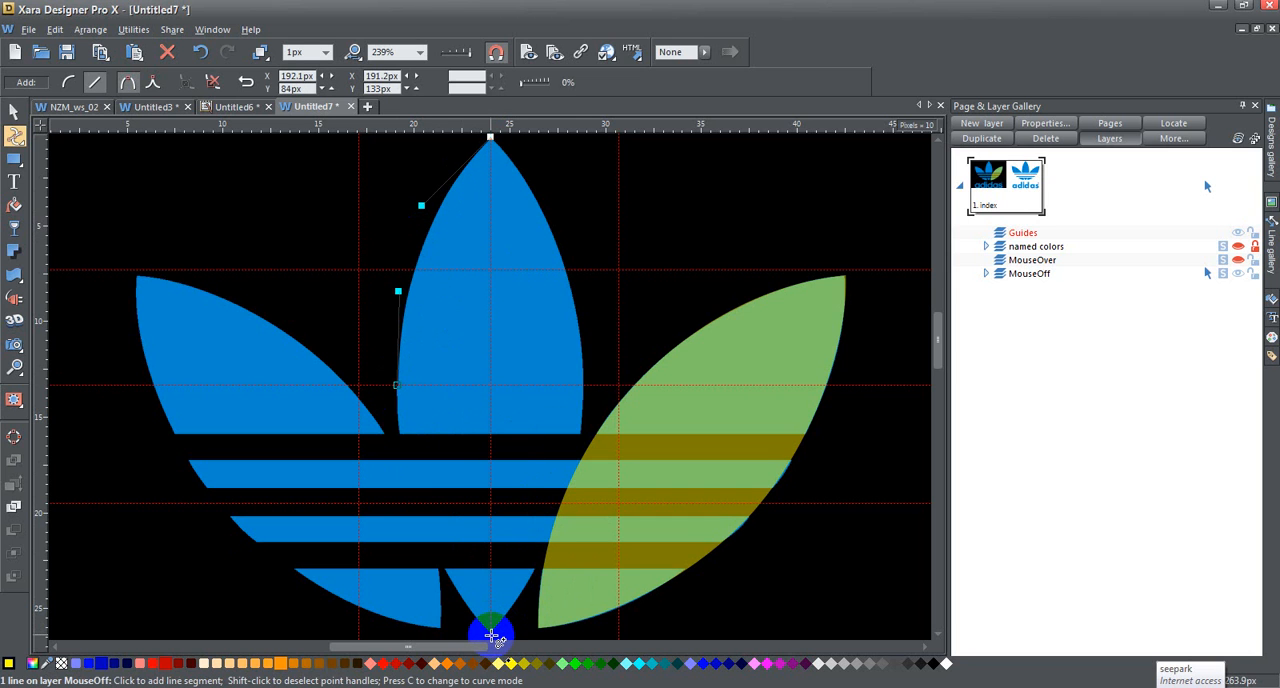
pyautogui.click(492, 635)
pyautogui.moveTo(434, 479); pyautogui.dragTo(414, 491)
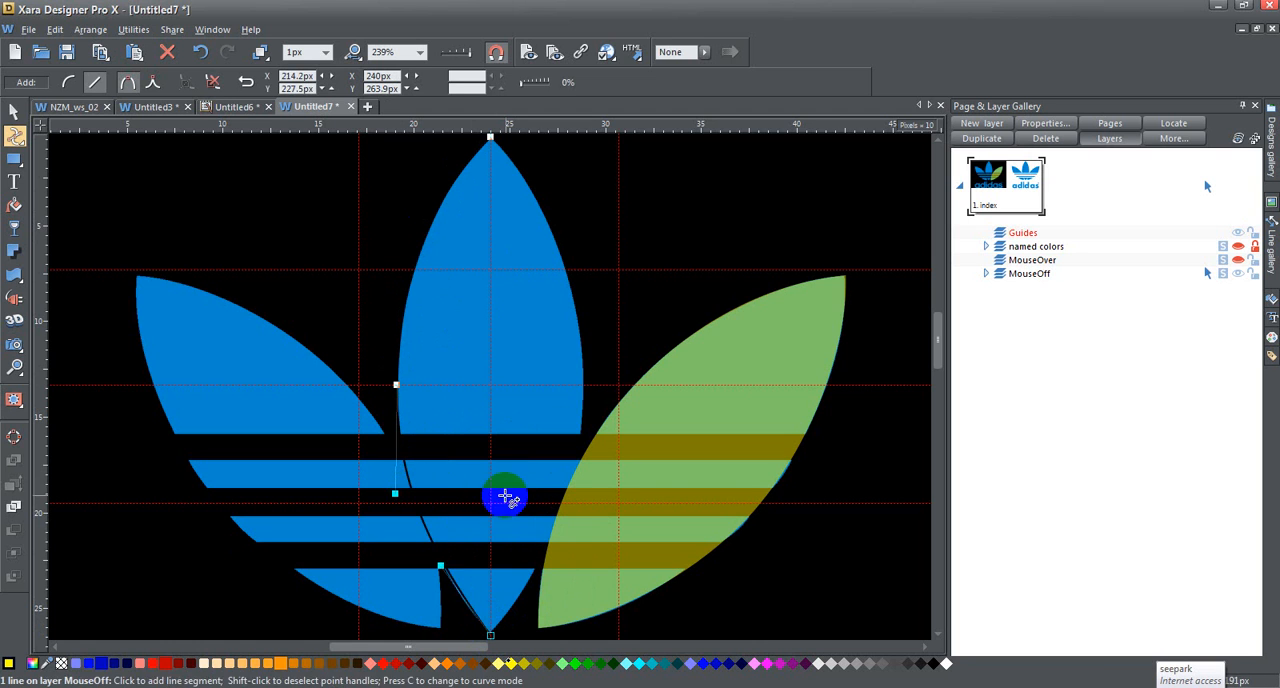
# Step: Set the traced line's colour to green, smooth the join at its left midpoint and refine the lower curve against the leaf
pyautogui.rightClick(580, 663)
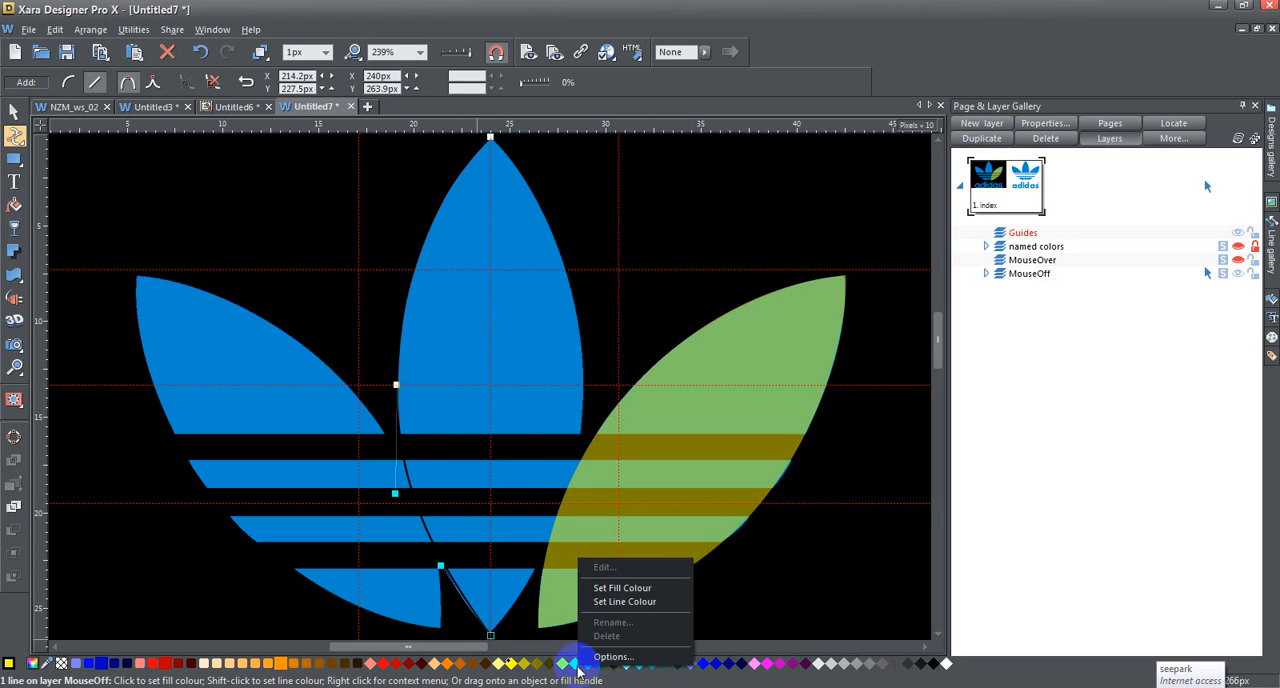
pyautogui.click(637, 609)
pyautogui.moveTo(440, 562); pyautogui.dragTo(434, 566)
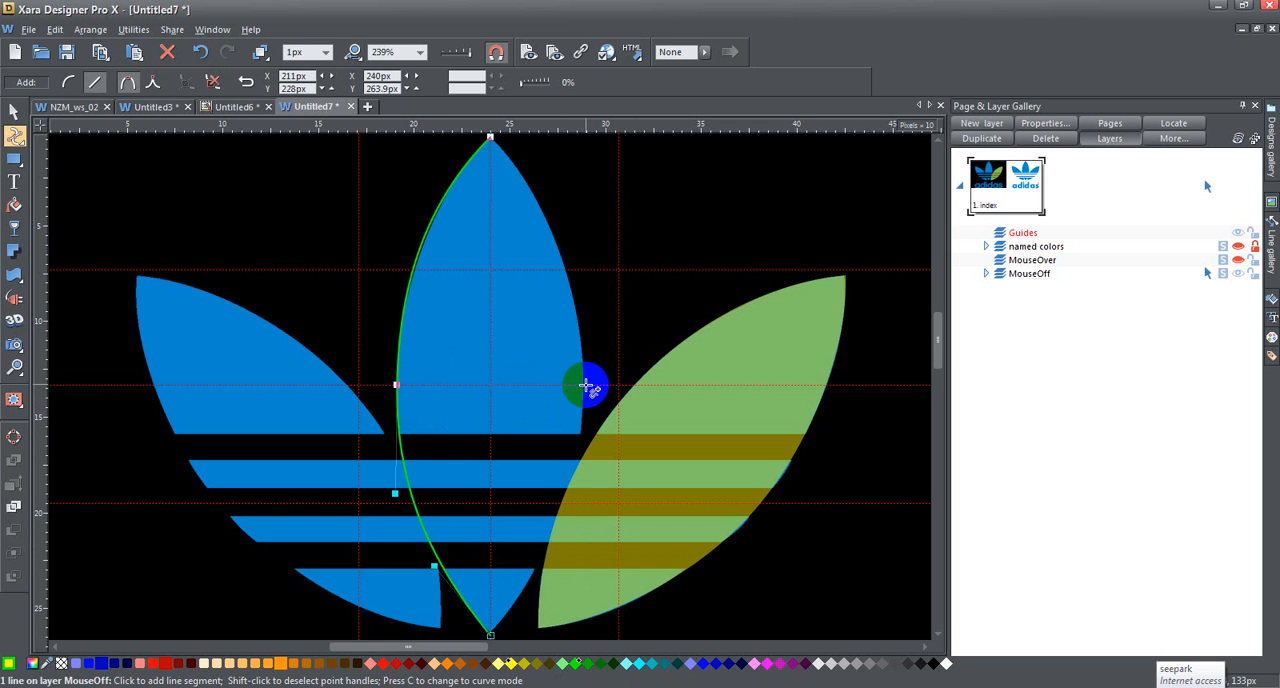
pyautogui.click(395, 384)
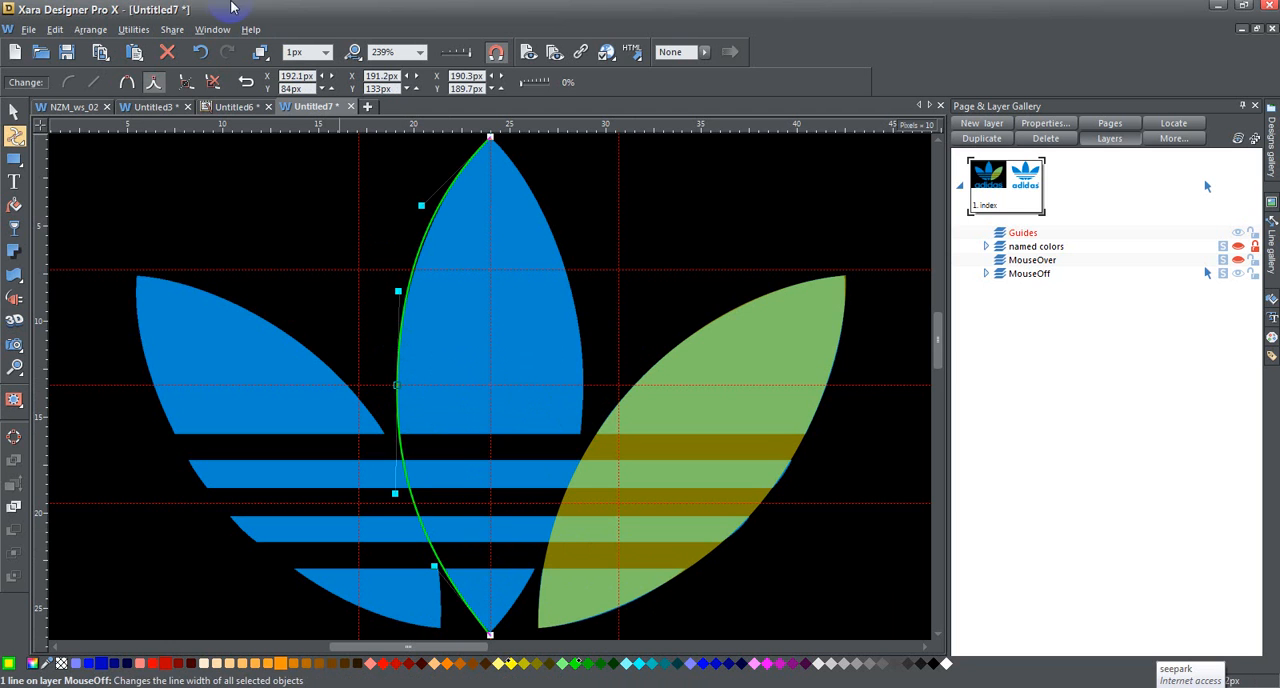
pyautogui.click(130, 84)
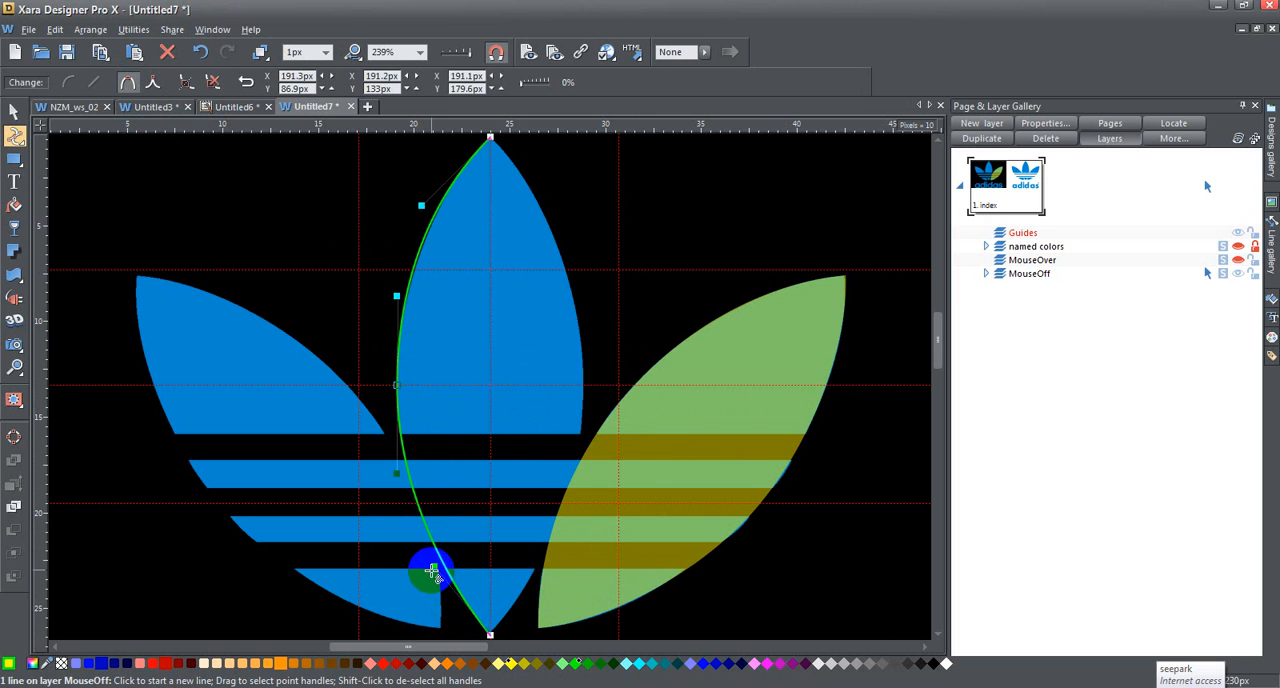
pyautogui.moveTo(434, 567); pyautogui.dragTo(429, 567)
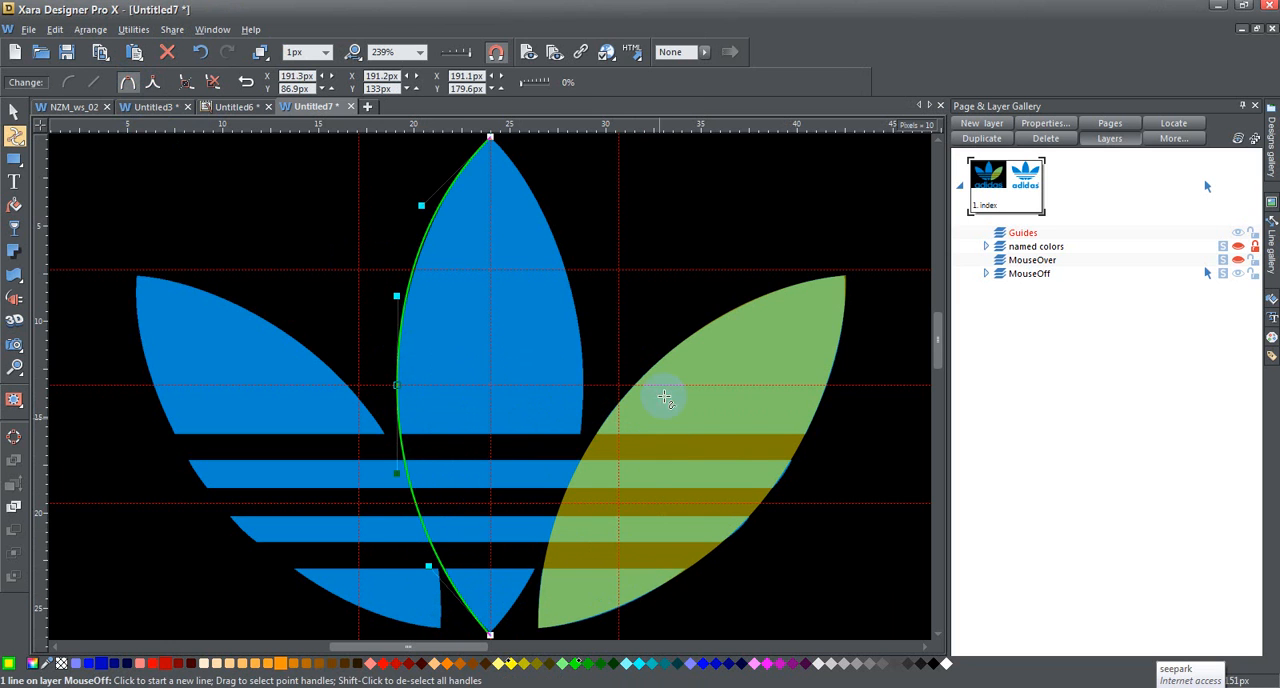
# Step: Continue the outline from the bottom tip along the leaf's right edge, curving the lower segment, and close the shape at the top tip
pyautogui.click(585, 386)
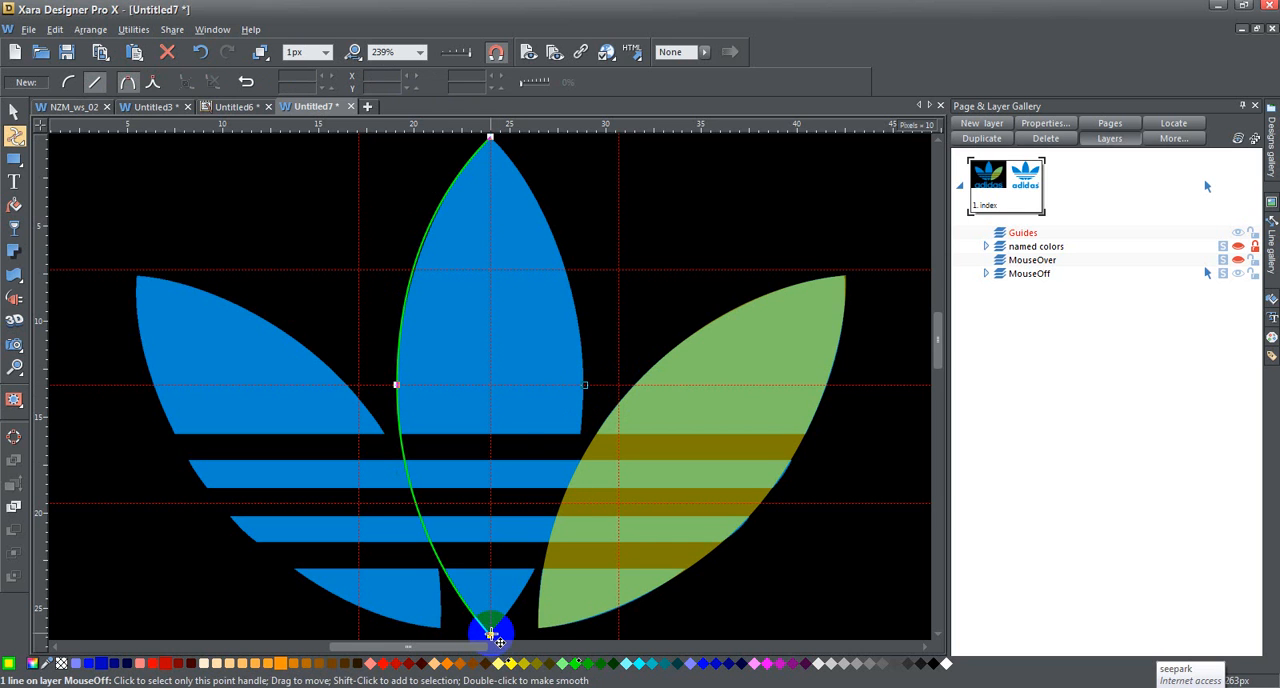
pyautogui.click(490, 632)
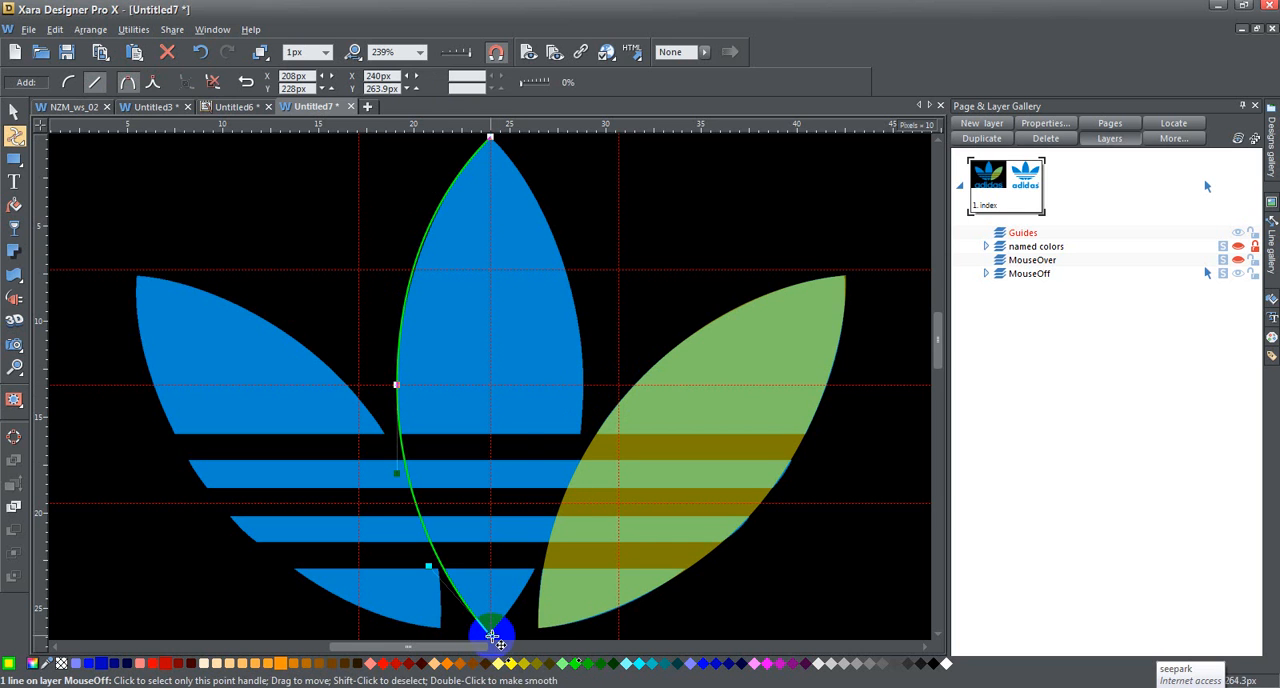
pyautogui.click(583, 384)
pyautogui.moveTo(540, 508); pyautogui.dragTo(560, 515)
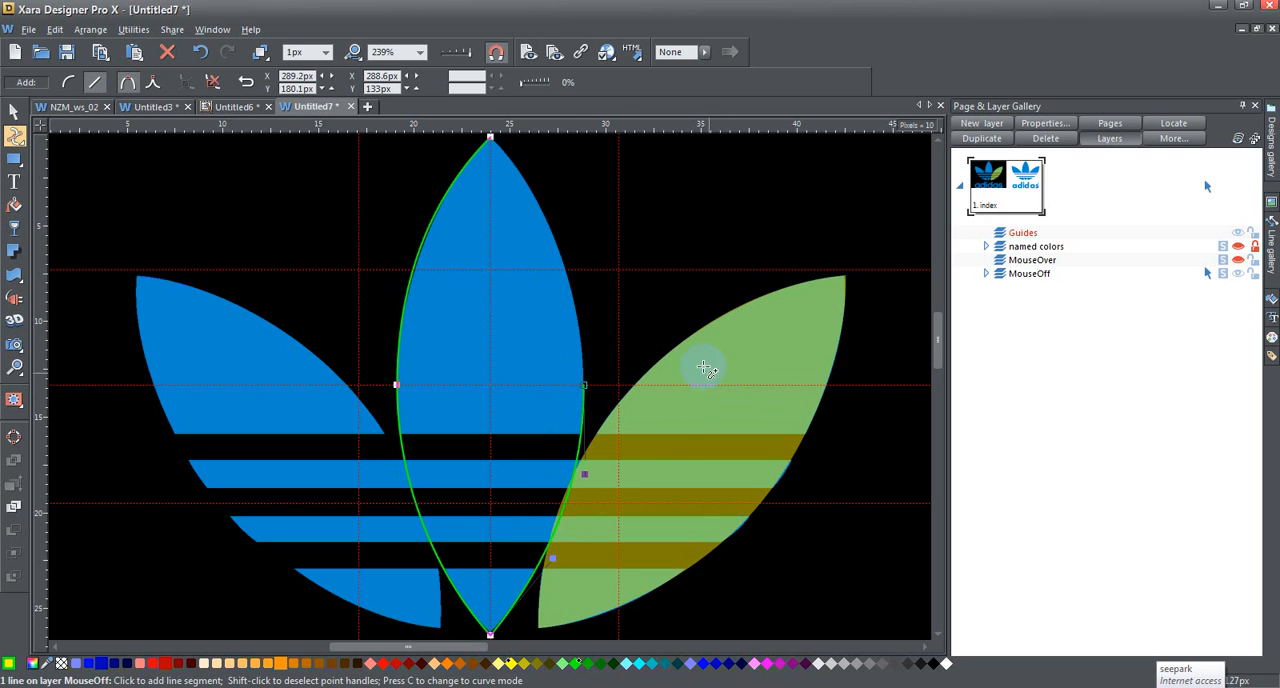
pyautogui.click(584, 382)
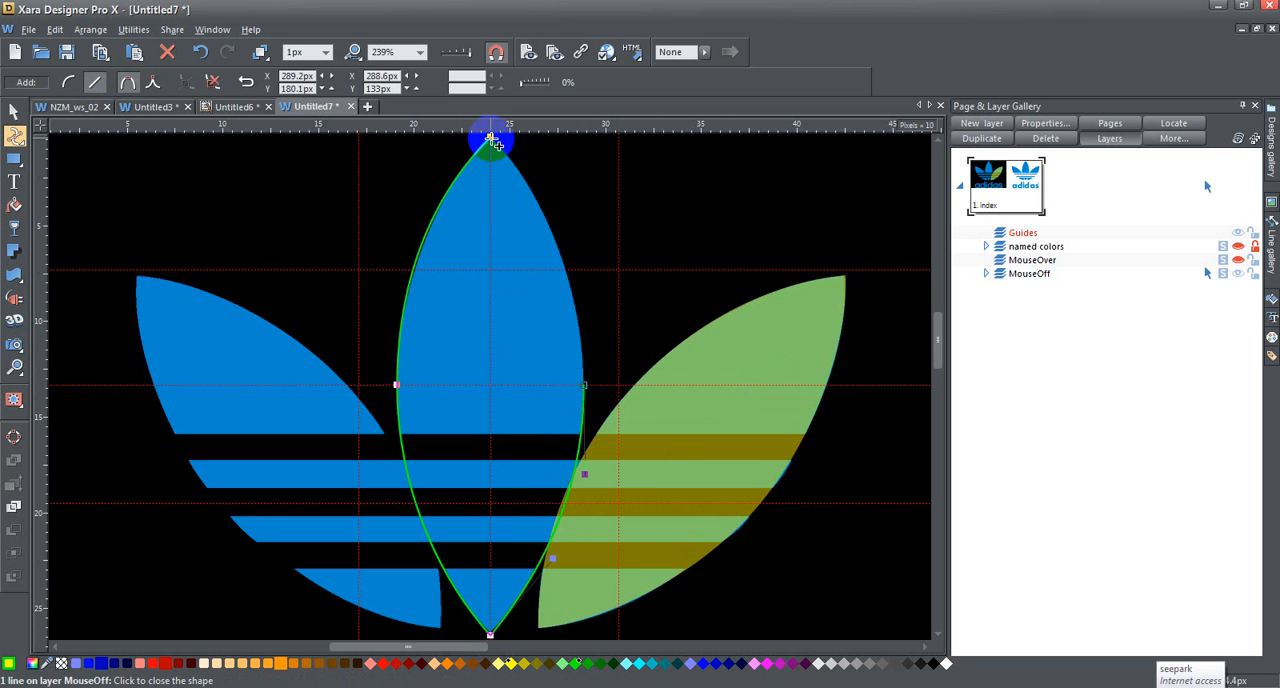
pyautogui.click(491, 140)
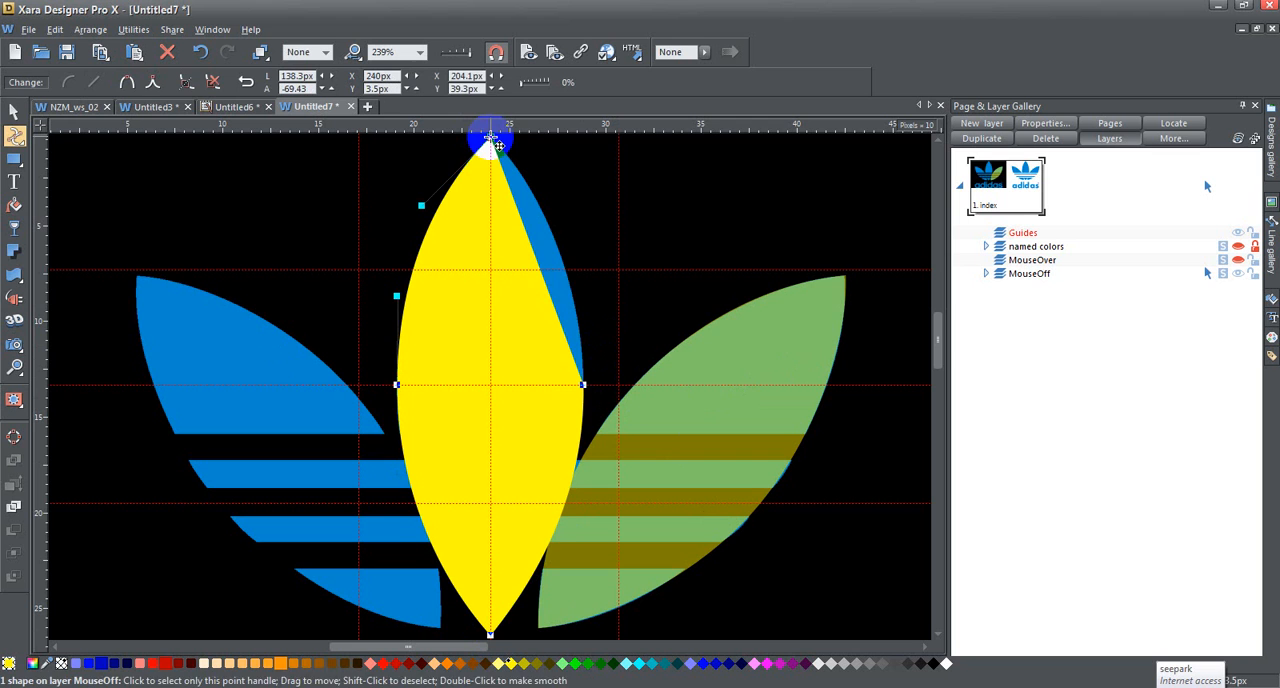
# Step: Bend the upper right segment to the centre leaf's edge and make the join at the right midpoint smooth
pyautogui.moveTo(540, 262); pyautogui.dragTo(553, 251)
pyautogui.click(585, 385)
pyautogui.click(127, 85)
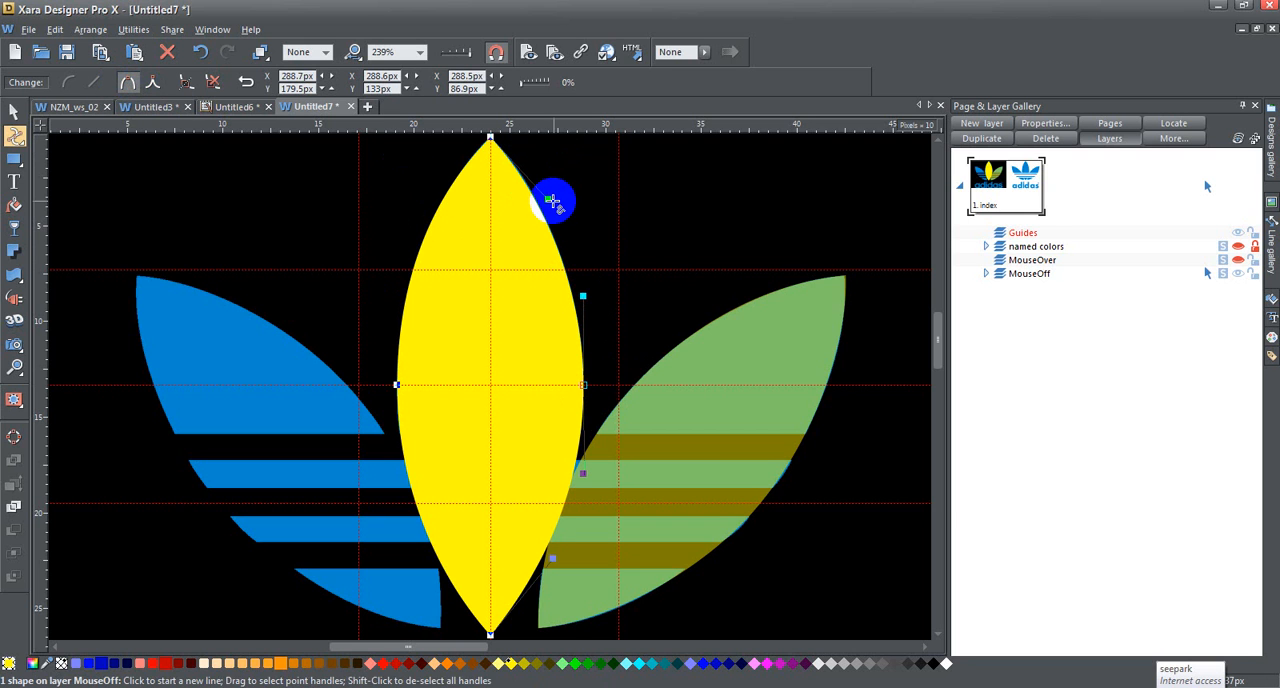
pyautogui.moveTo(549, 199); pyautogui.dragTo(549, 196)
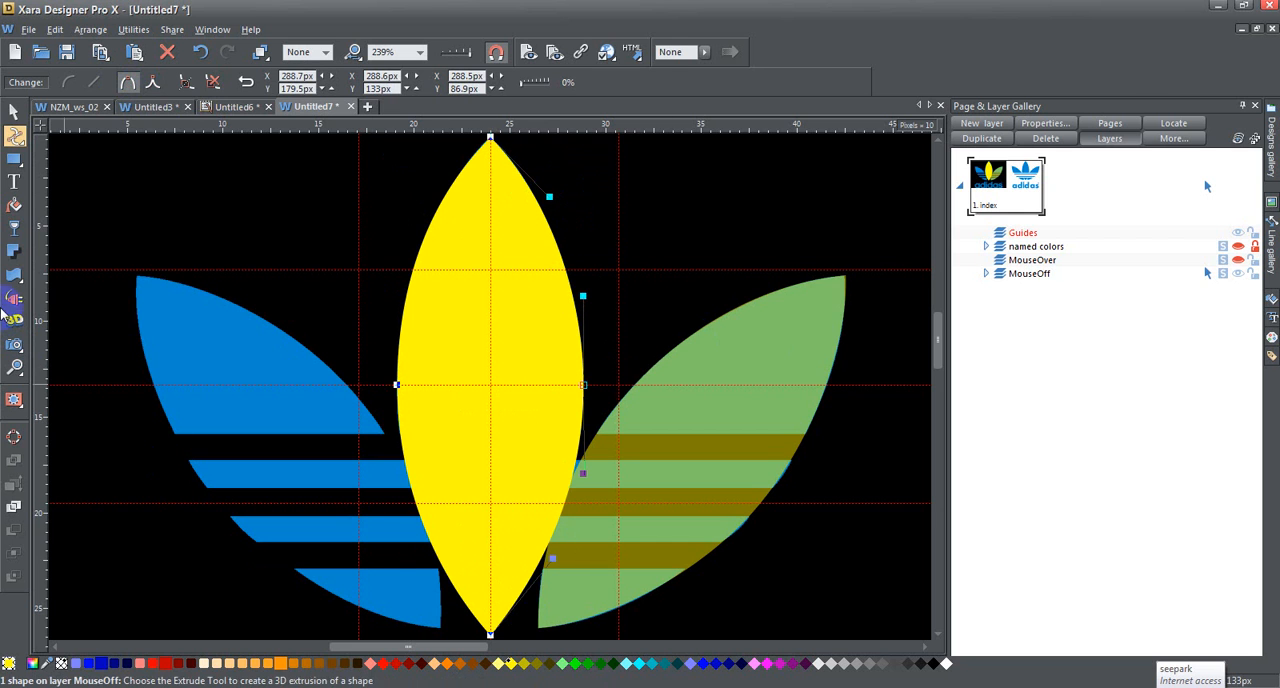
# Step: Apply a flat Mix transparency of 50% to the yellow centre leaf shape
pyautogui.click(14, 228)
pyautogui.click(82, 81)
pyautogui.click(62, 110)
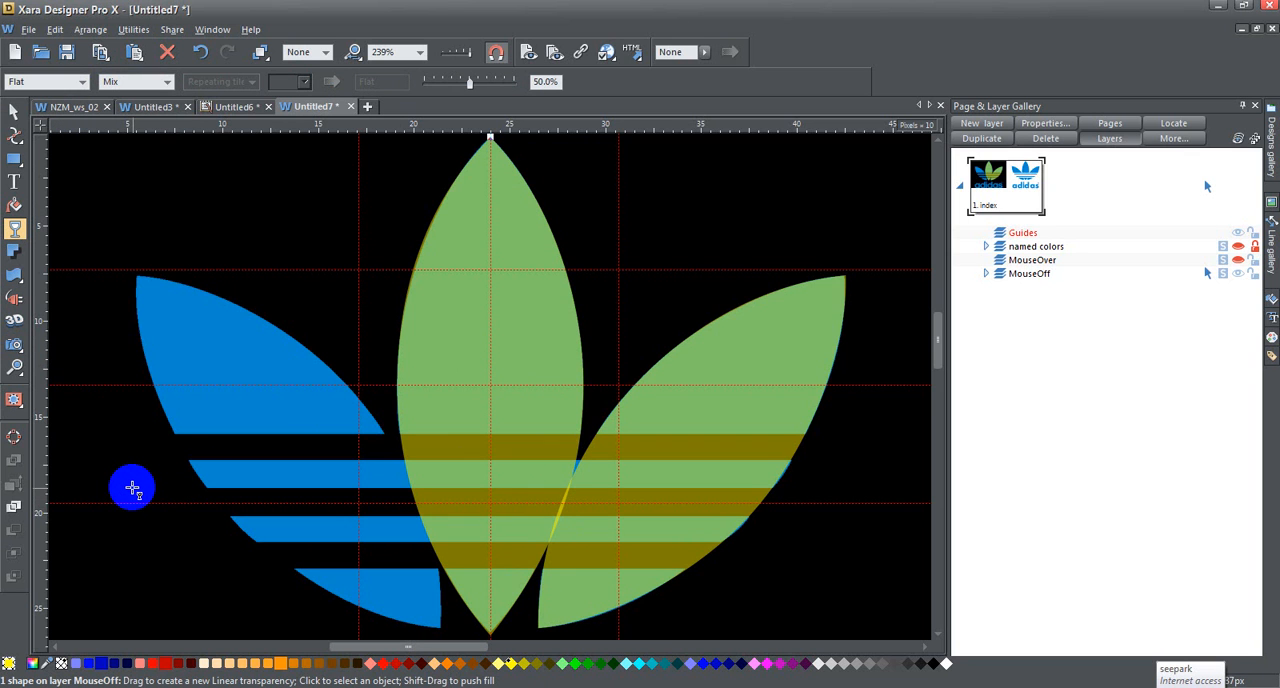
# Step: Clone the traced right leaf in place and flip the copy horizontally
pyautogui.click(14, 111)
pyautogui.click(726, 280)
pyautogui.click(755, 331)
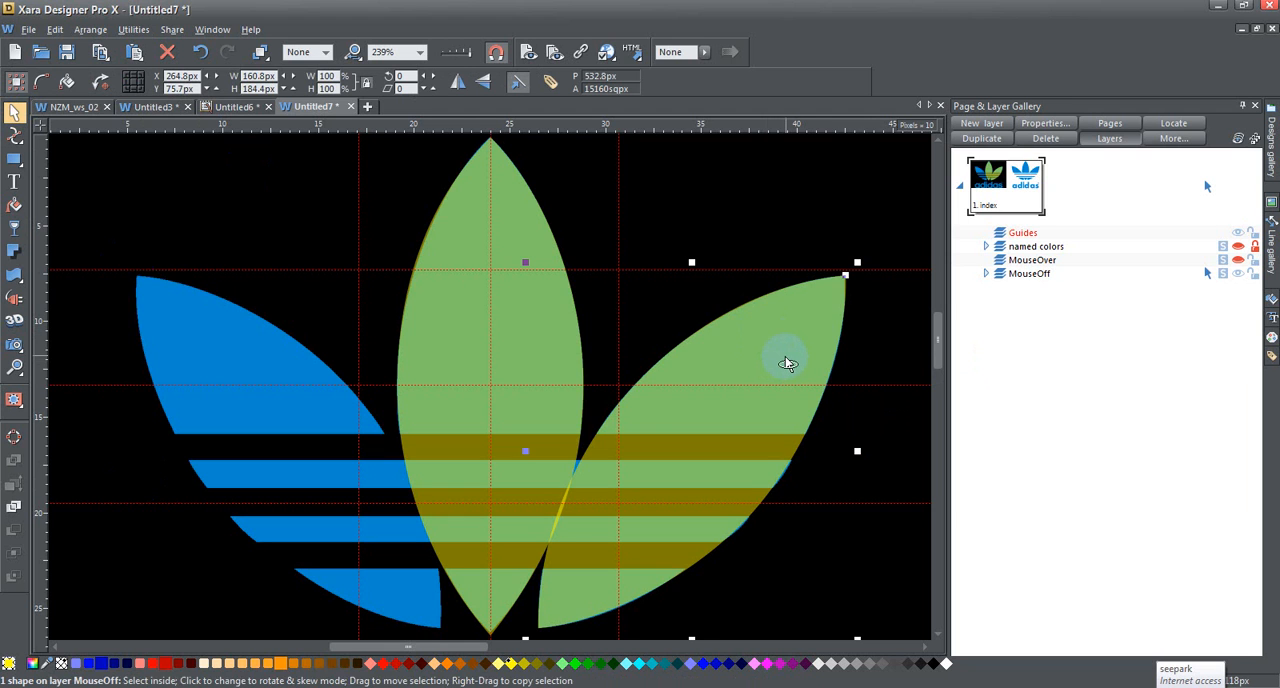
pyautogui.hotkey('ctrl', 'k')
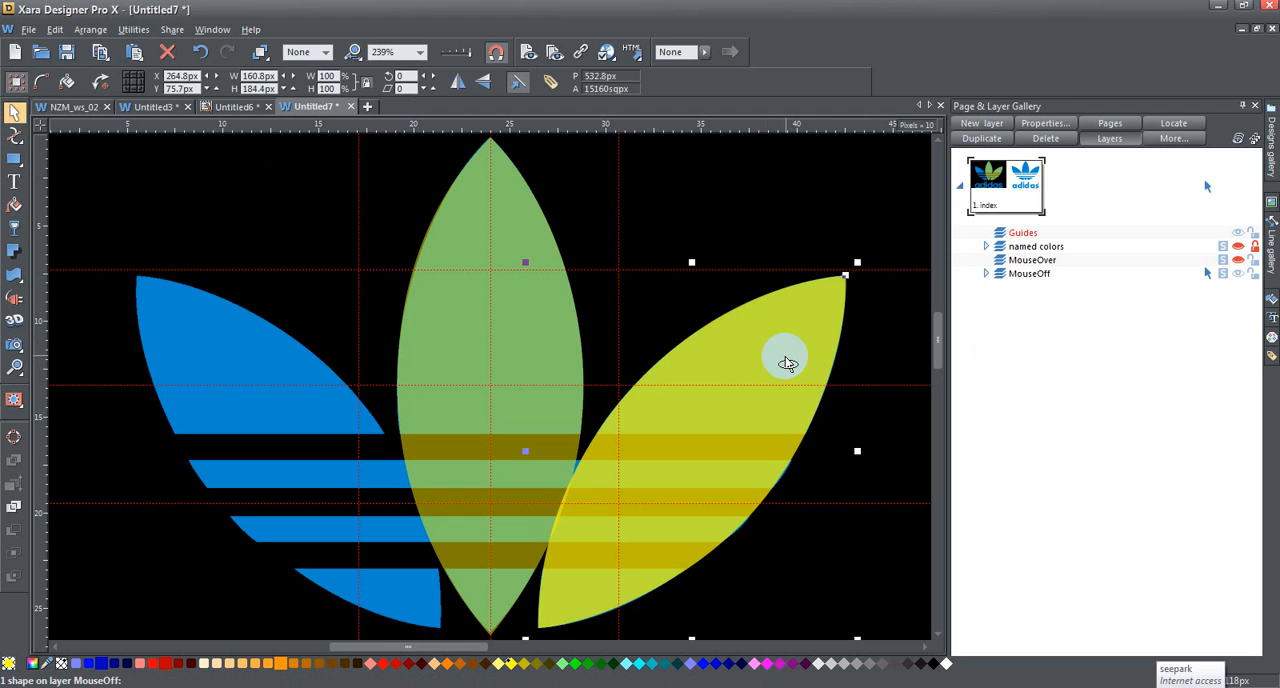
pyautogui.click(459, 83)
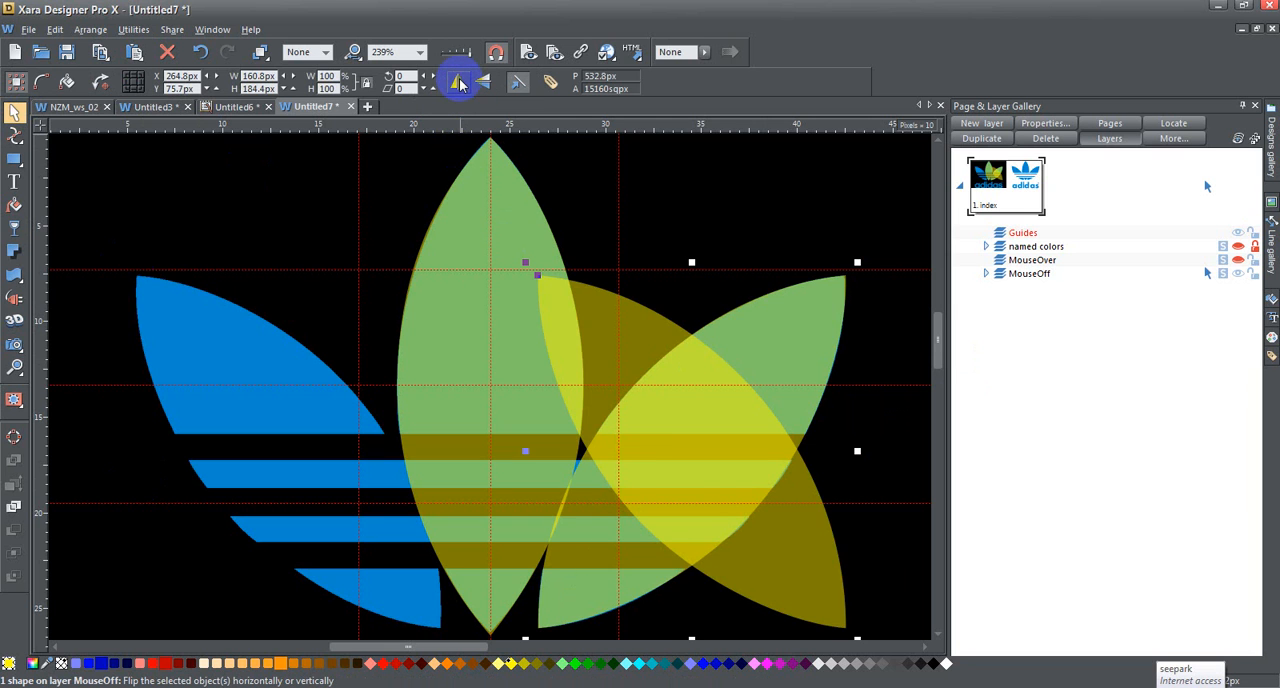
# Step: Nudge the flipped leaf left onto the blue left leaf, to X 53.8 px
pyautogui.hotkey('shift', 'Left')
pyautogui.hotkey('shift', 'Left')
pyautogui.hotkey('shift', 'Left')
pyautogui.hotkey('shift', 'Left')
pyautogui.hotkey('shift', 'Left')
pyautogui.hotkey('shift', 'Left')
pyautogui.hotkey('shift', 'Left')
pyautogui.hotkey('shift', 'Left')
pyautogui.hotkey('shift', 'Left')
pyautogui.hotkey('shift', 'Left')
pyautogui.hotkey('shift', 'Left')
pyautogui.hotkey('shift', 'Left')
pyautogui.hotkey('shift', 'Left')
pyautogui.hotkey('shift', 'Left')
pyautogui.hotkey('shift', 'Left')
pyautogui.hotkey('shift', 'Left')
pyautogui.hotkey('shift', 'Left')
pyautogui.hotkey('shift', 'Left')
pyautogui.hotkey('shift', 'Left')
pyautogui.hotkey('shift', 'Left')
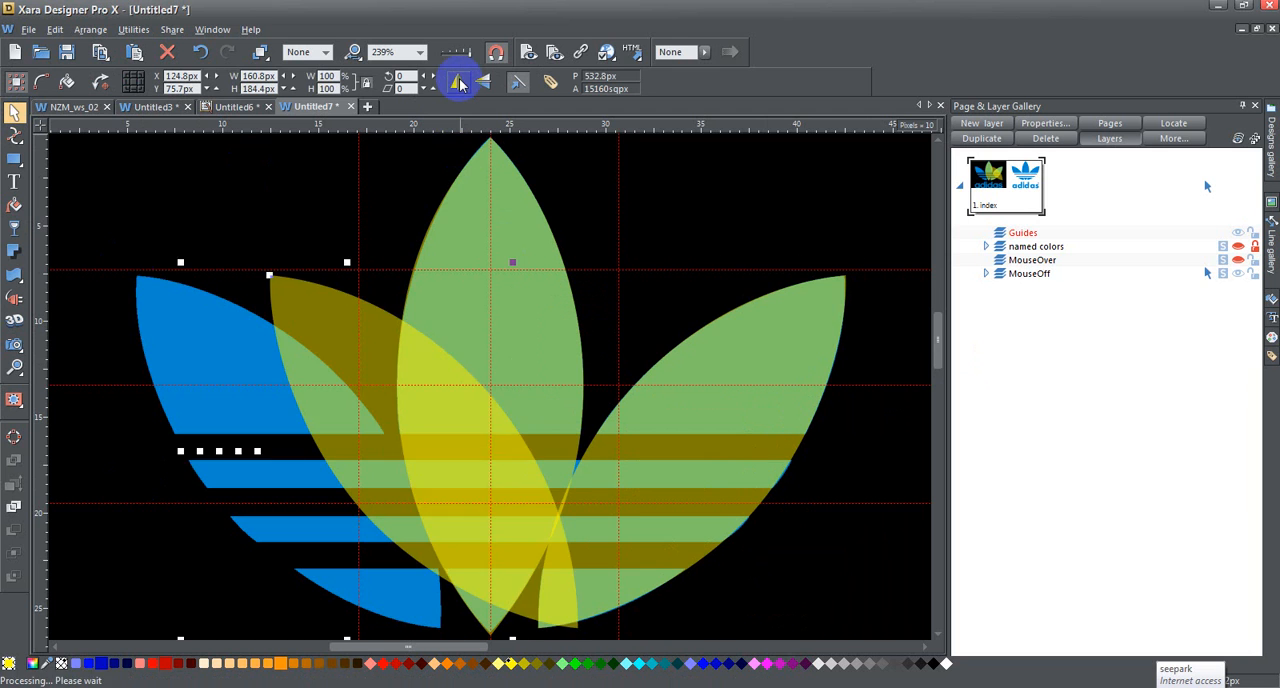
pyautogui.hotkey('shift', 'Right')
pyautogui.press('Left')
pyautogui.press('Right')
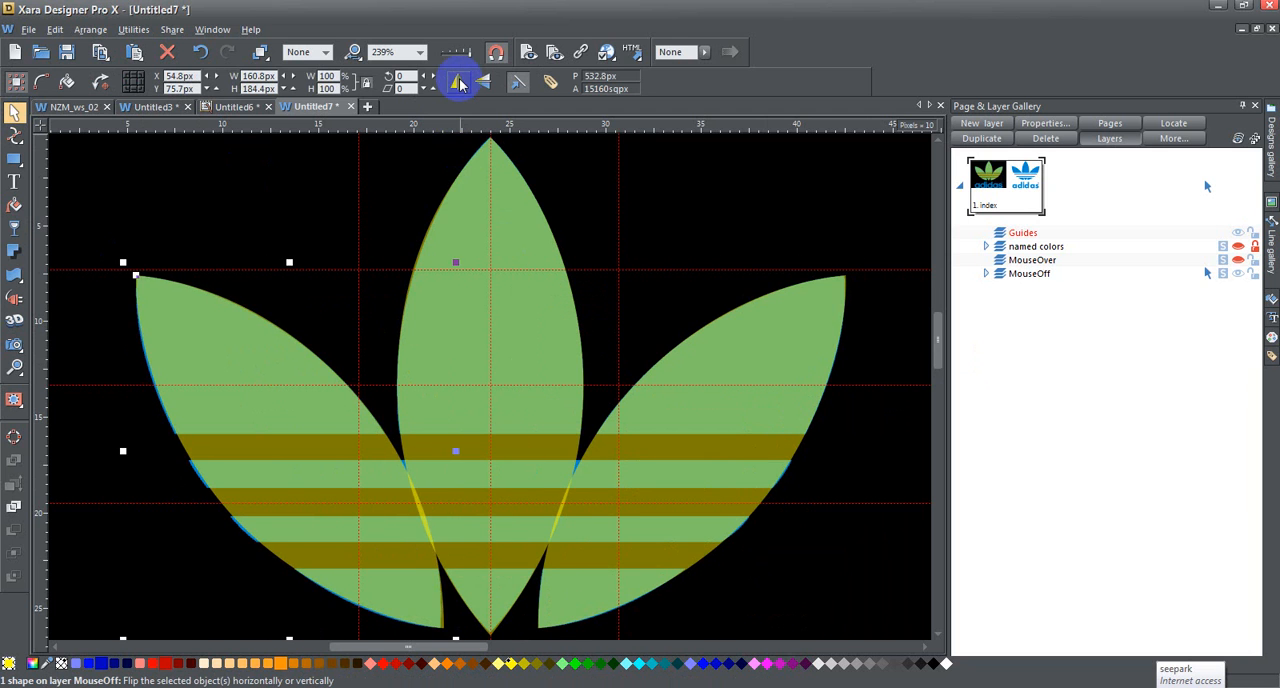
pyautogui.press('Left')
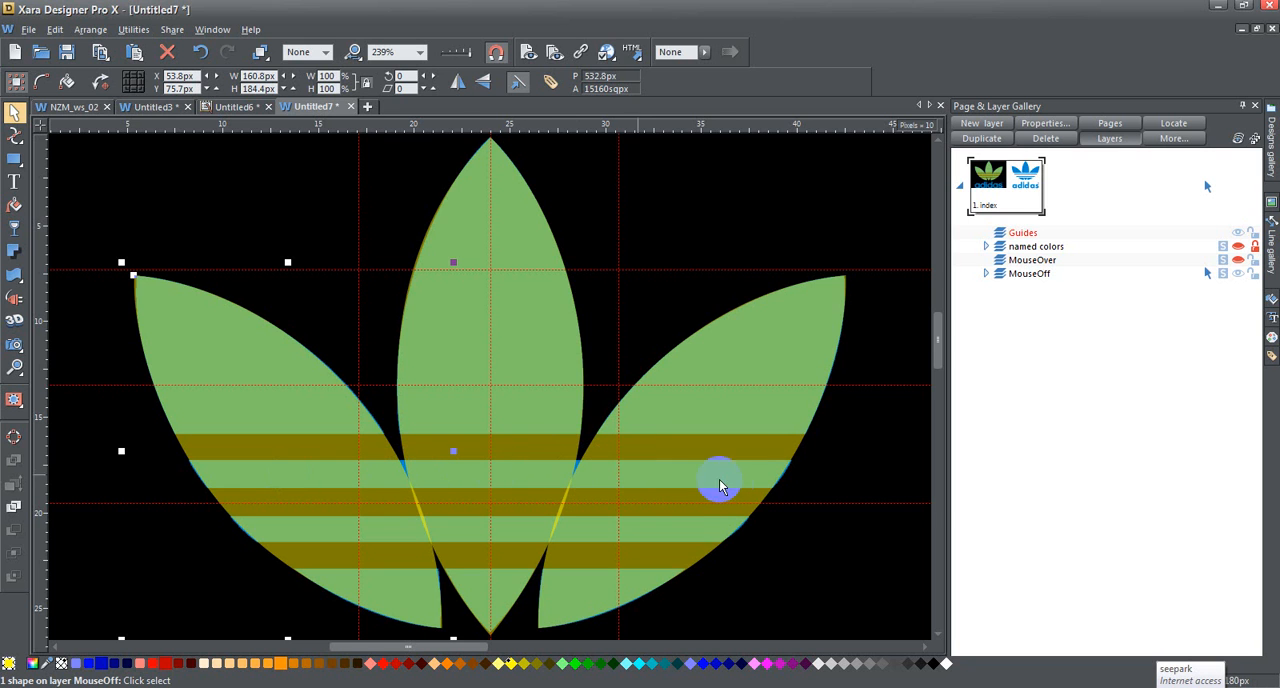
# Step: Draw a rectangle of about 121 by 15 px over the upper blue stripe, spanning the gaps between the three leaves
pyautogui.click(14, 159)
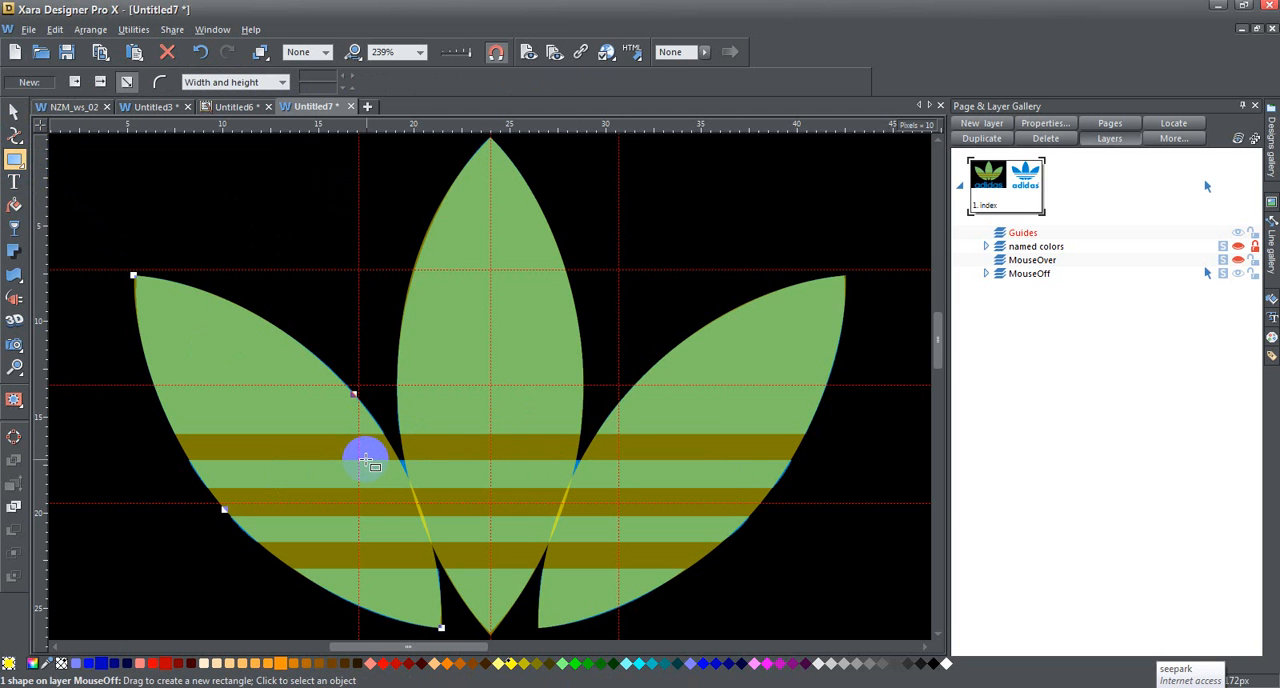
pyautogui.moveTo(366, 460); pyautogui.dragTo(597, 489)
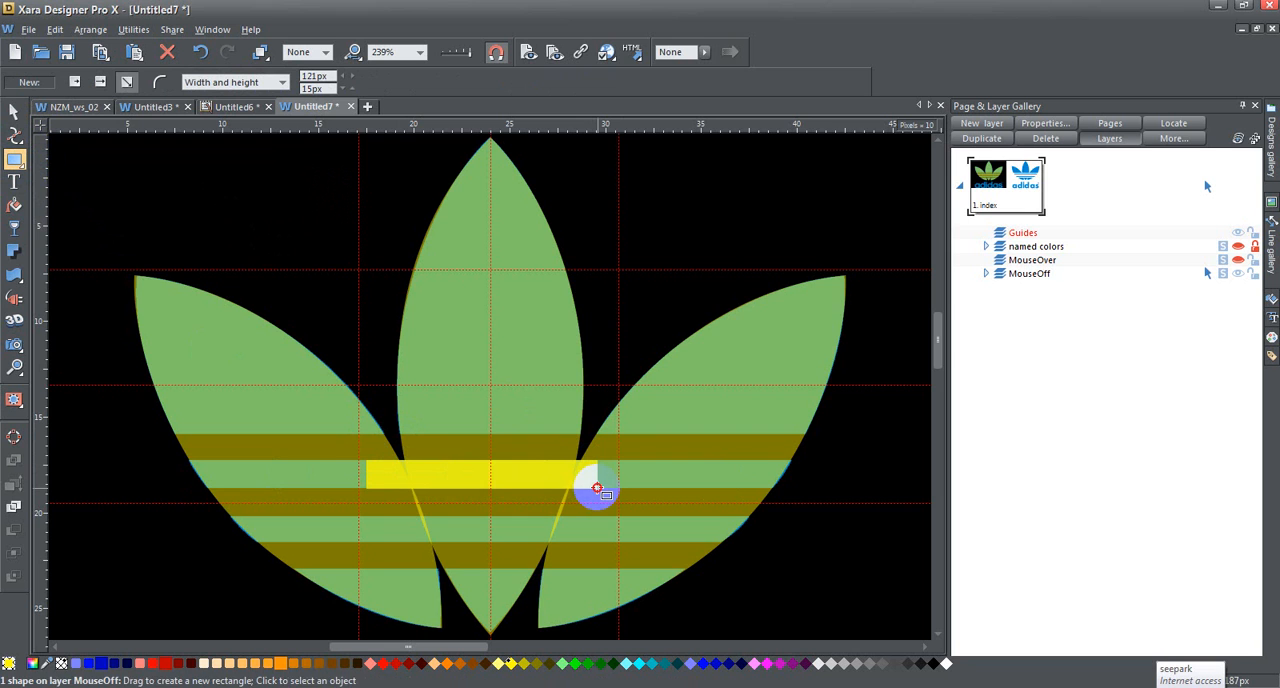
pyautogui.moveTo(597, 489); pyautogui.dragTo(597, 489)
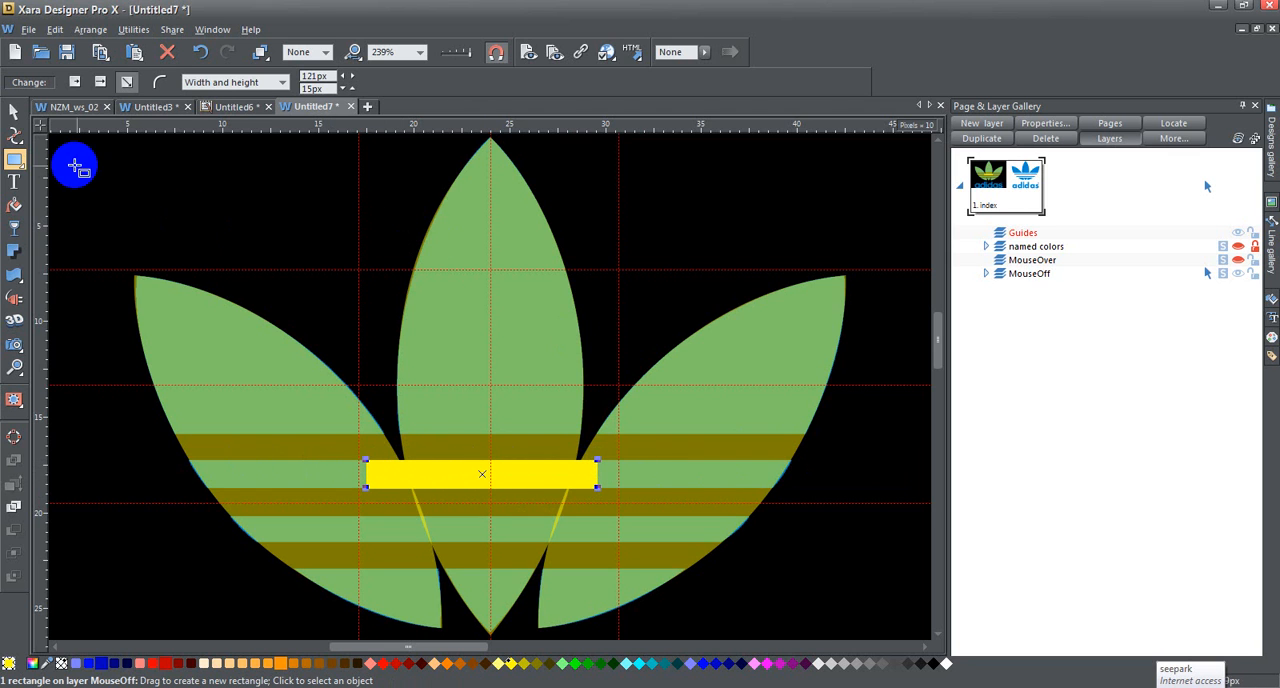
# Step: Select the three leaf shapes together and remove their transparency
pyautogui.click(14, 112)
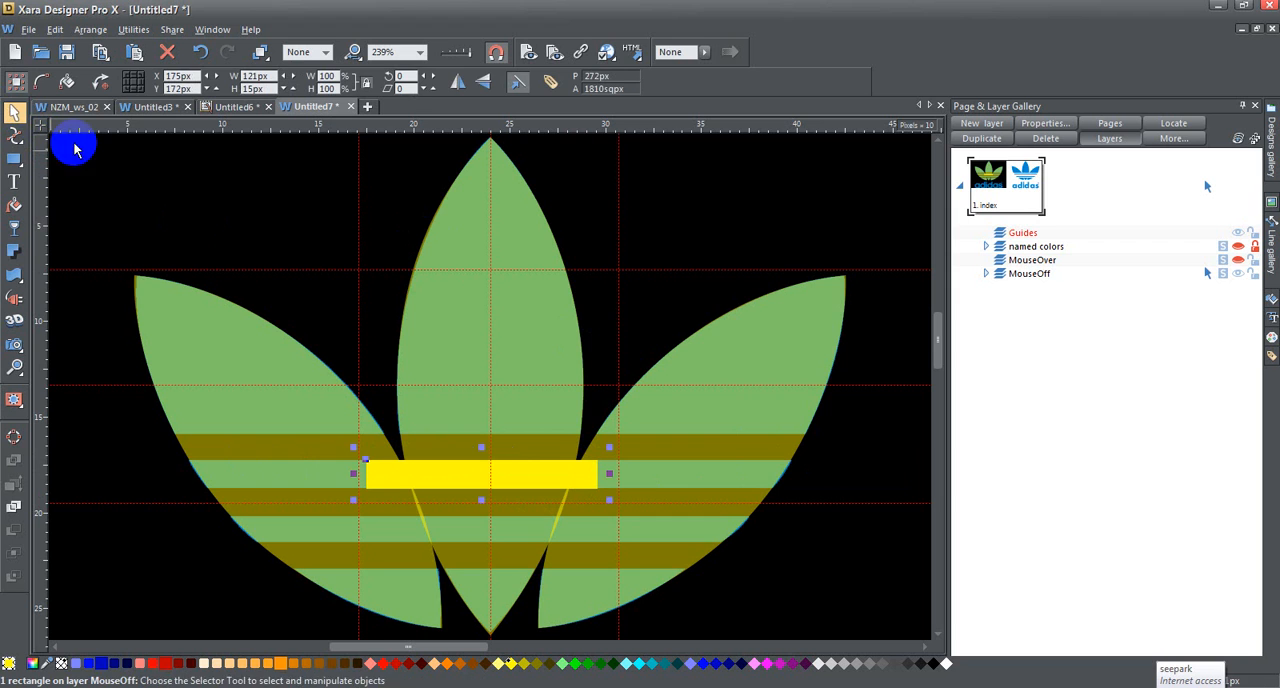
pyautogui.click(726, 350)
pyautogui.keyDown('shift'); pyautogui.click(511, 310); pyautogui.keyUp('shift')
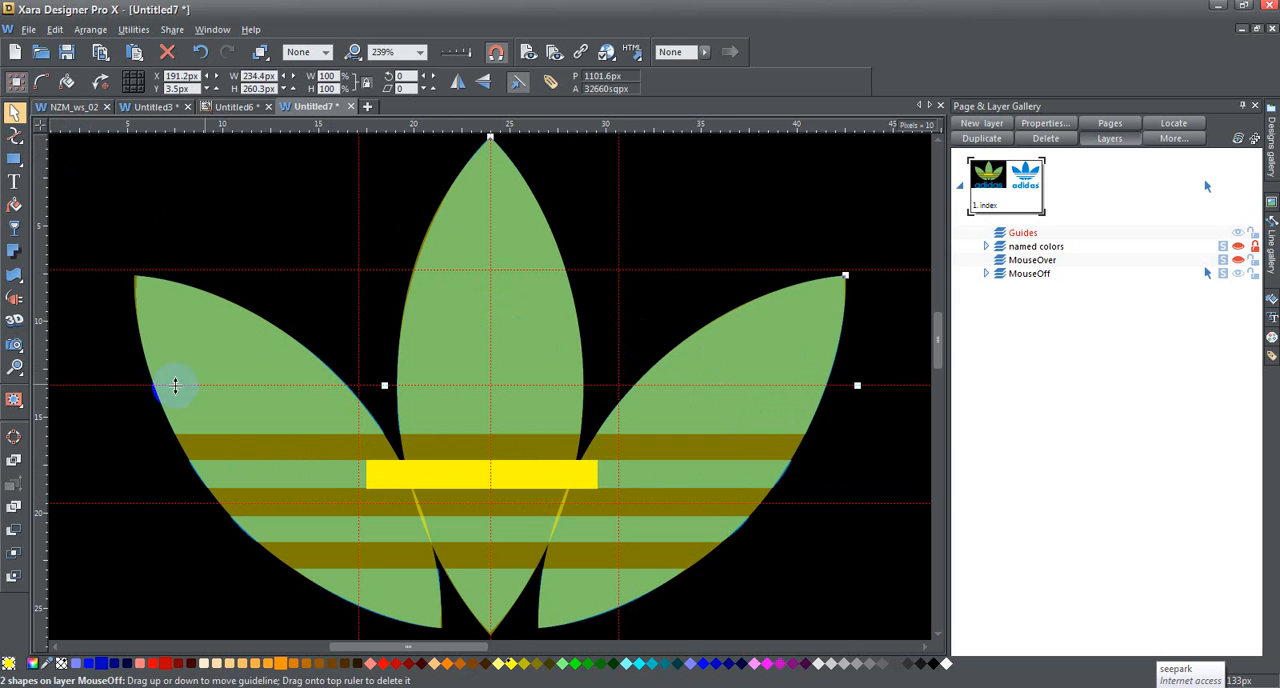
pyautogui.keyDown('shift'); pyautogui.click(205, 350); pyautogui.keyUp('shift')
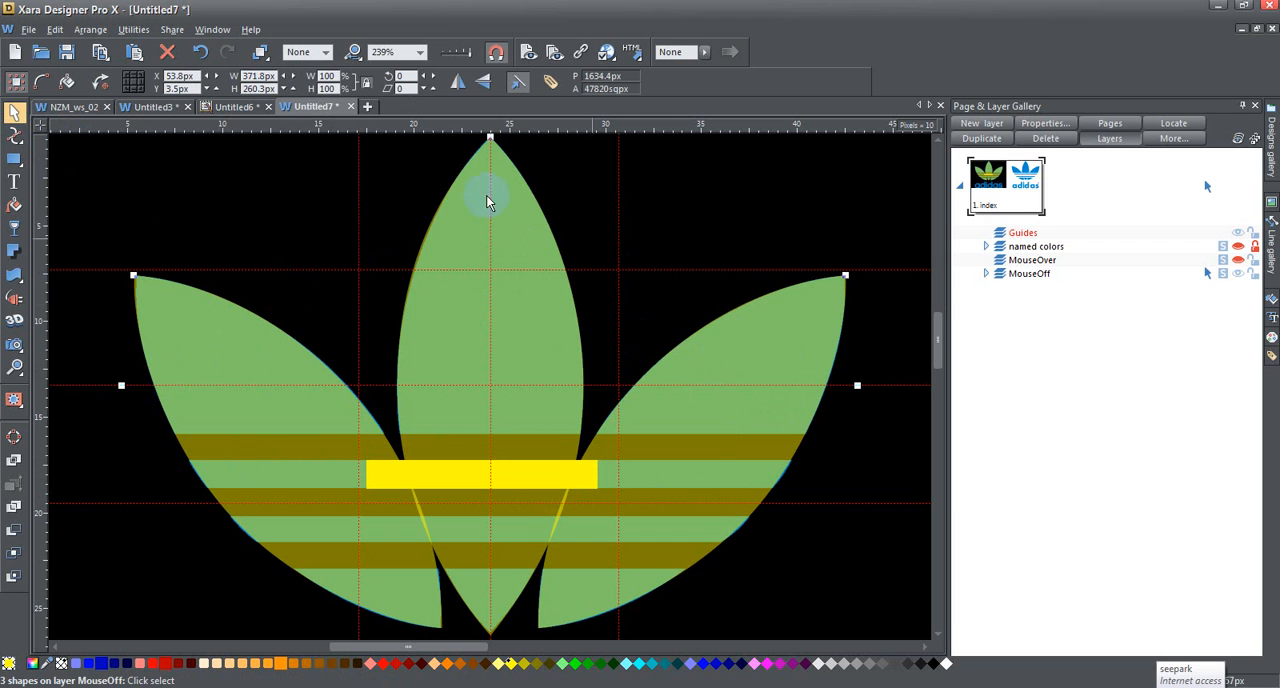
pyautogui.click(14, 228)
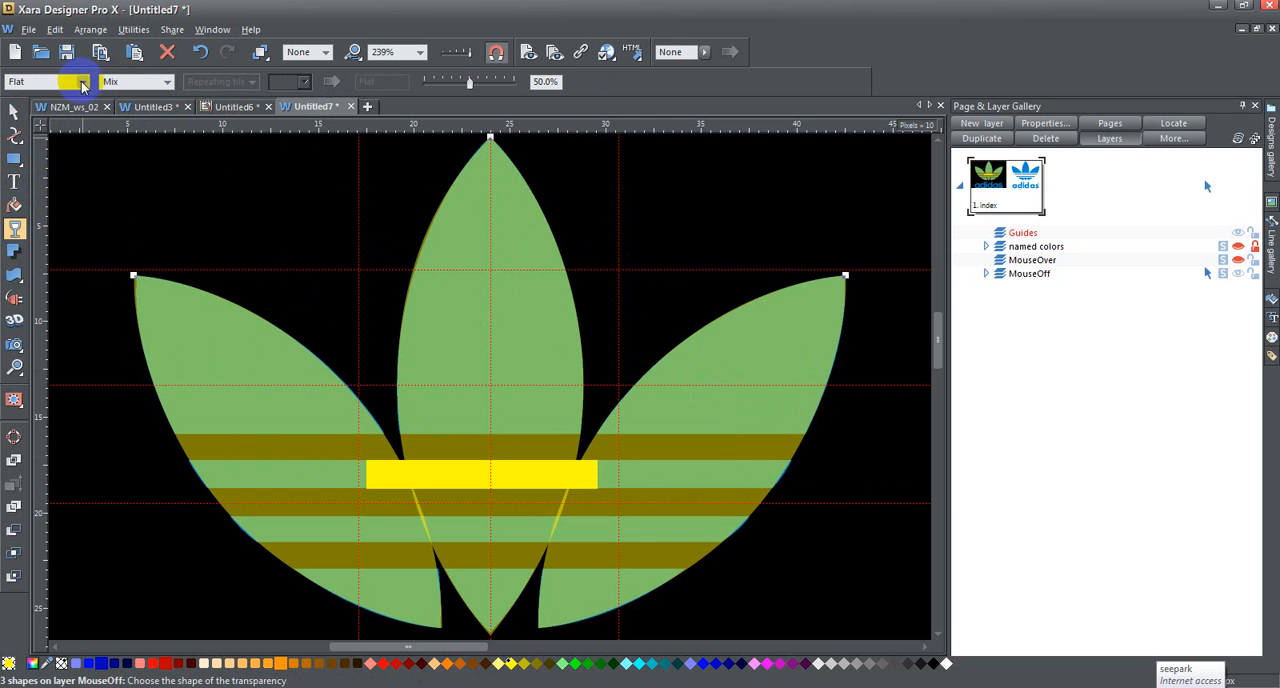
pyautogui.click(80, 84)
pyautogui.click(38, 96)
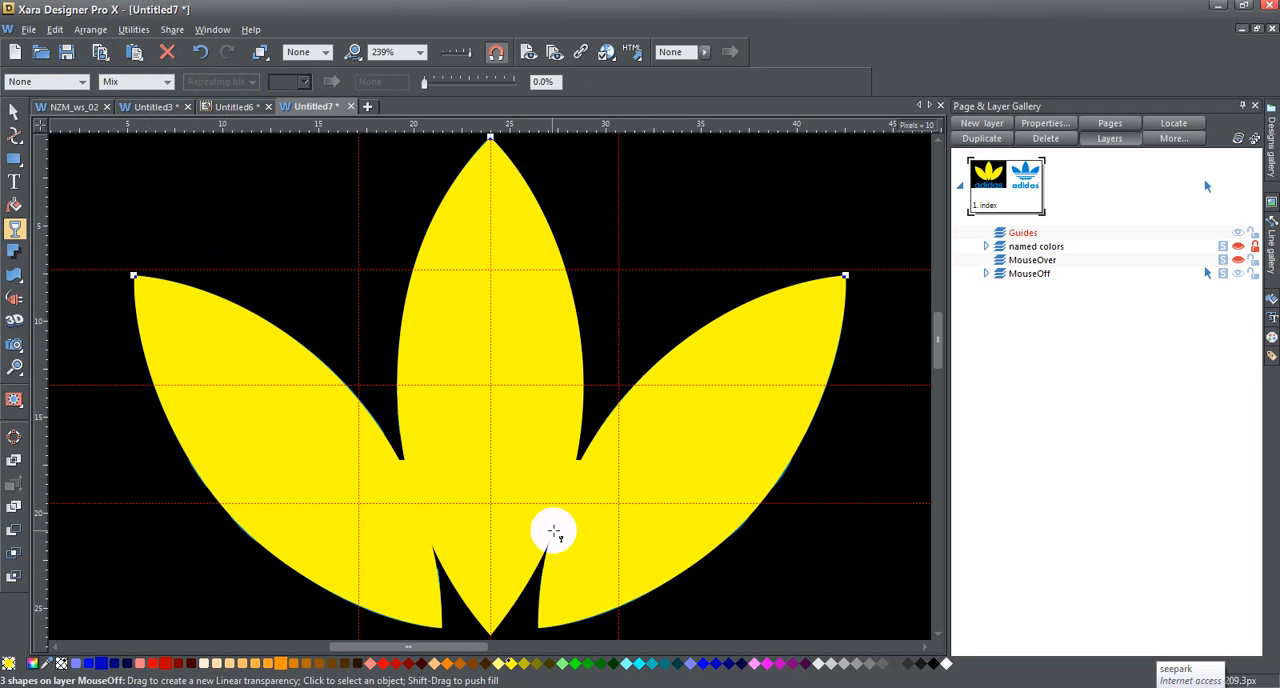
# Step: Merge the three leaves and the connecting rectangle into one silhouette with Add Shapes and check the outlines
pyautogui.click(14, 111)
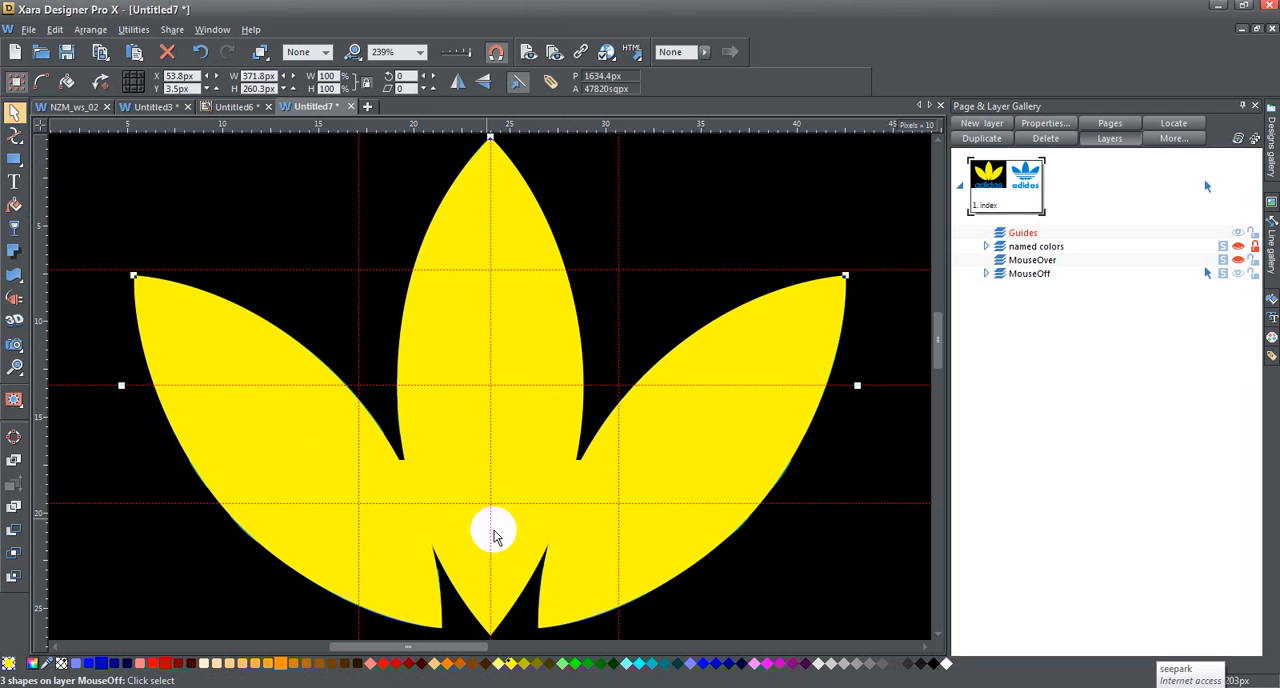
pyautogui.keyDown('shift'); pyautogui.click(404, 467); pyautogui.keyUp('shift')
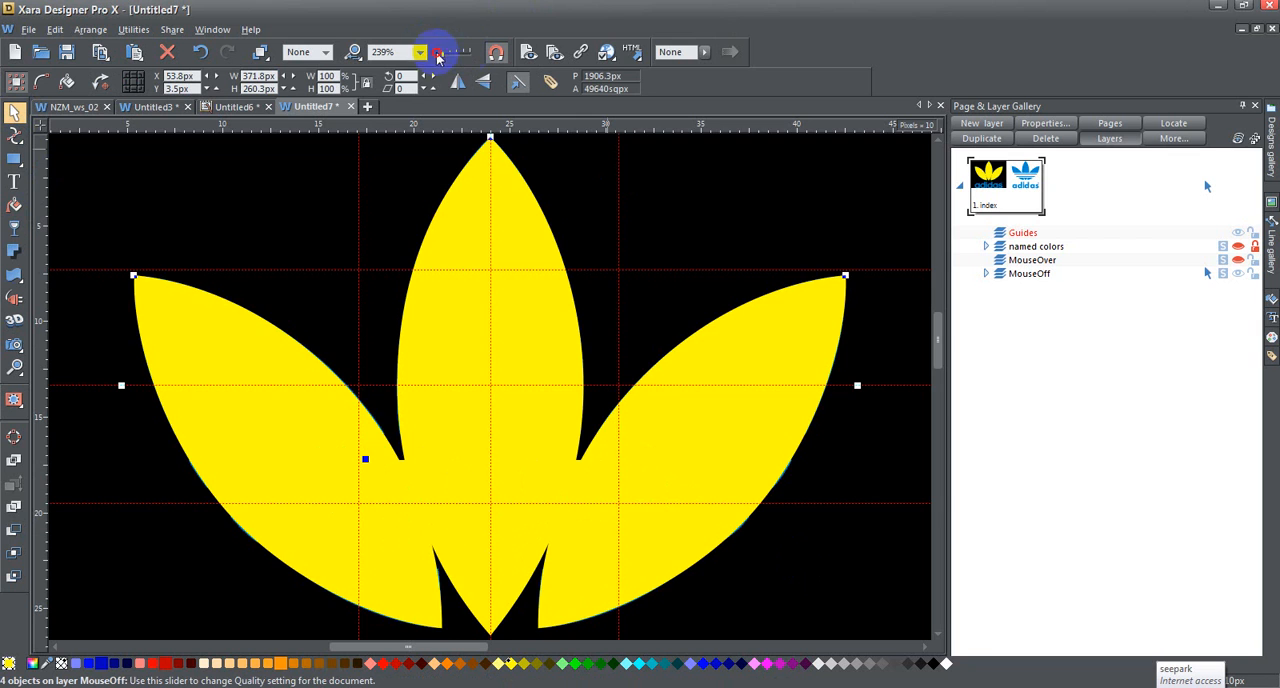
pyautogui.moveTo(451, 57); pyautogui.dragTo(430, 52)
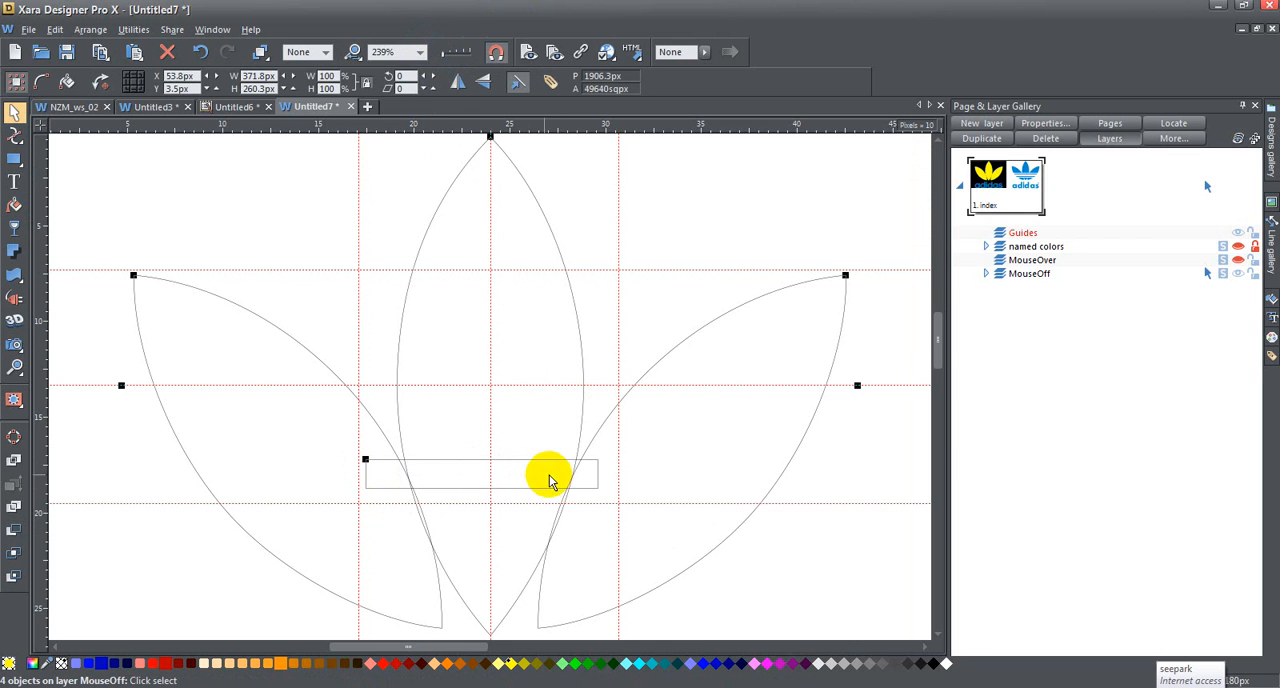
pyautogui.click(477, 60)
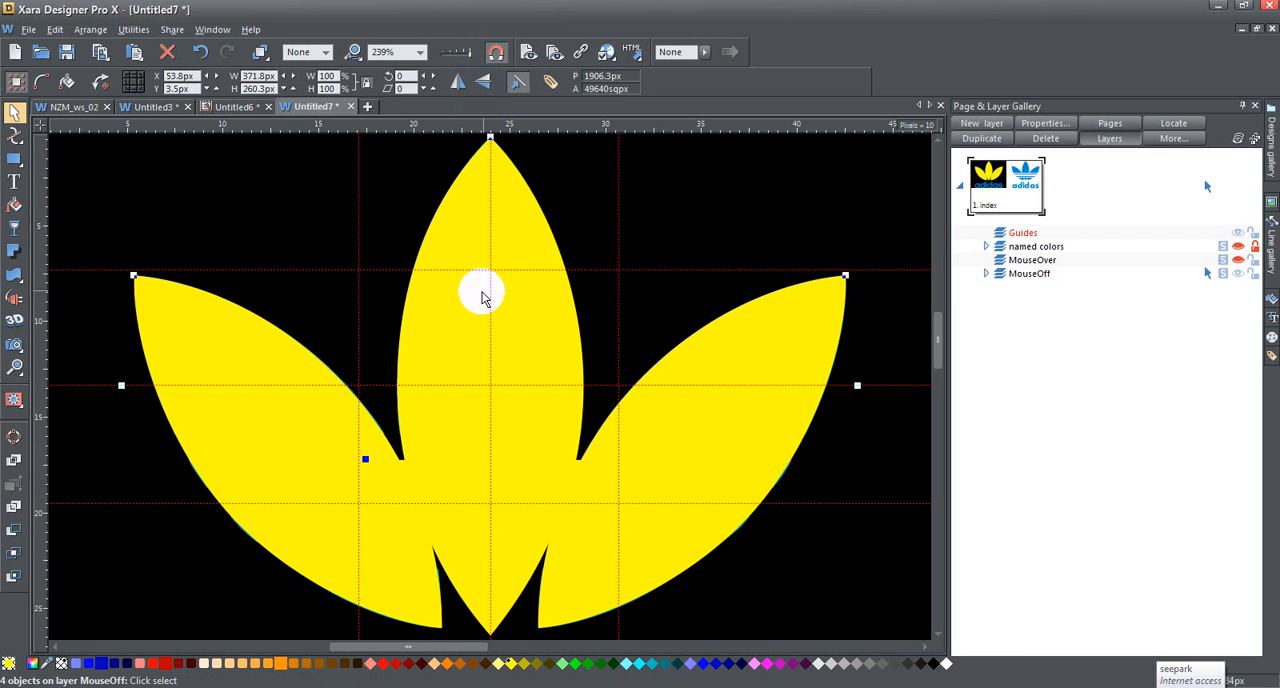
pyautogui.click(103, 33)
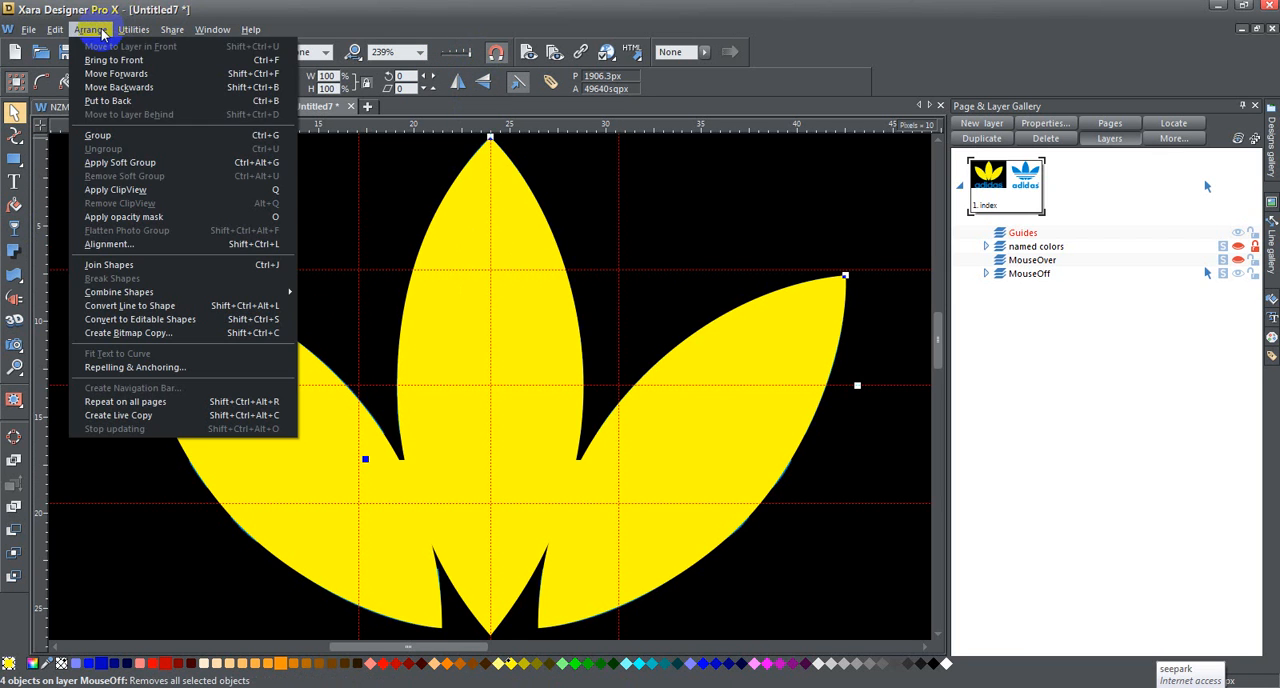
pyautogui.click(180, 291)
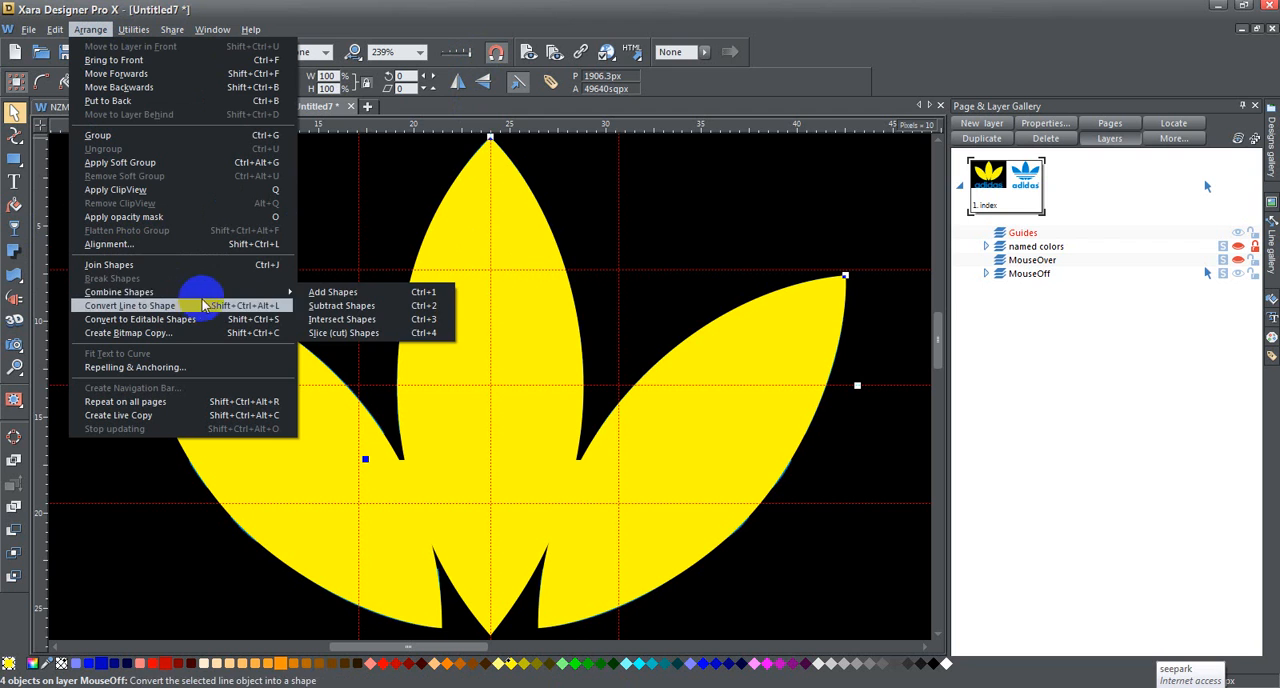
pyautogui.click(348, 301)
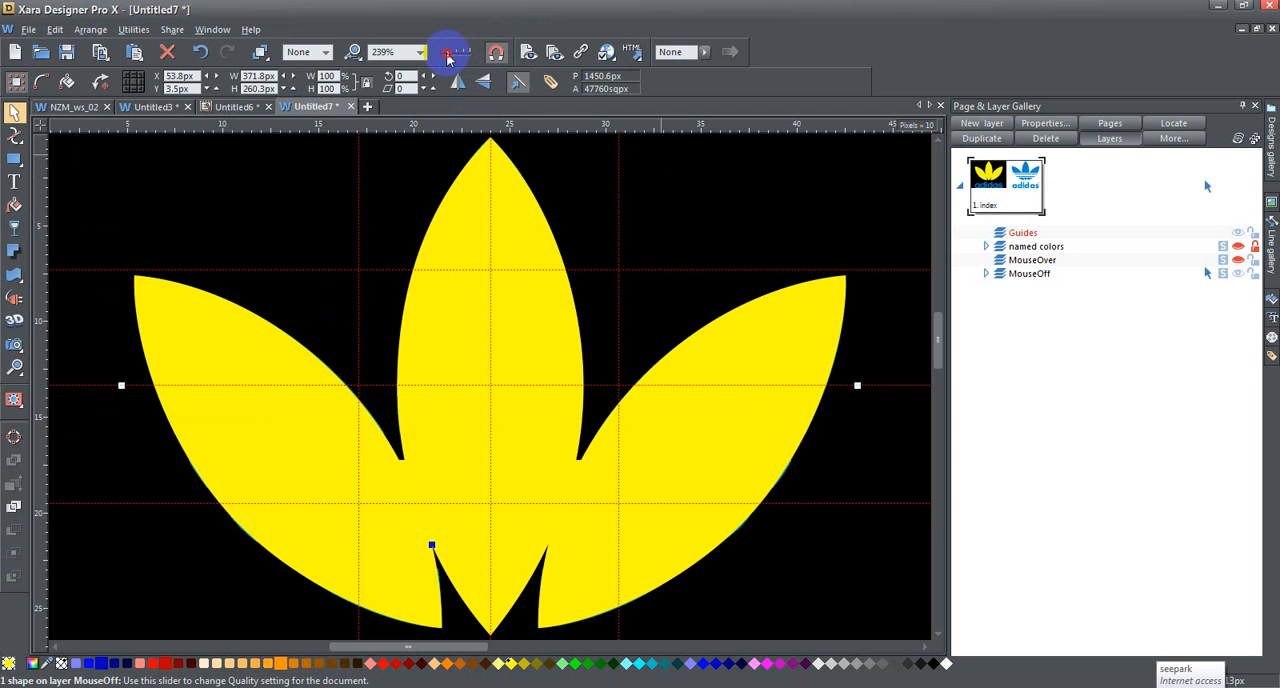
pyautogui.moveTo(443, 58); pyautogui.dragTo(436, 56)
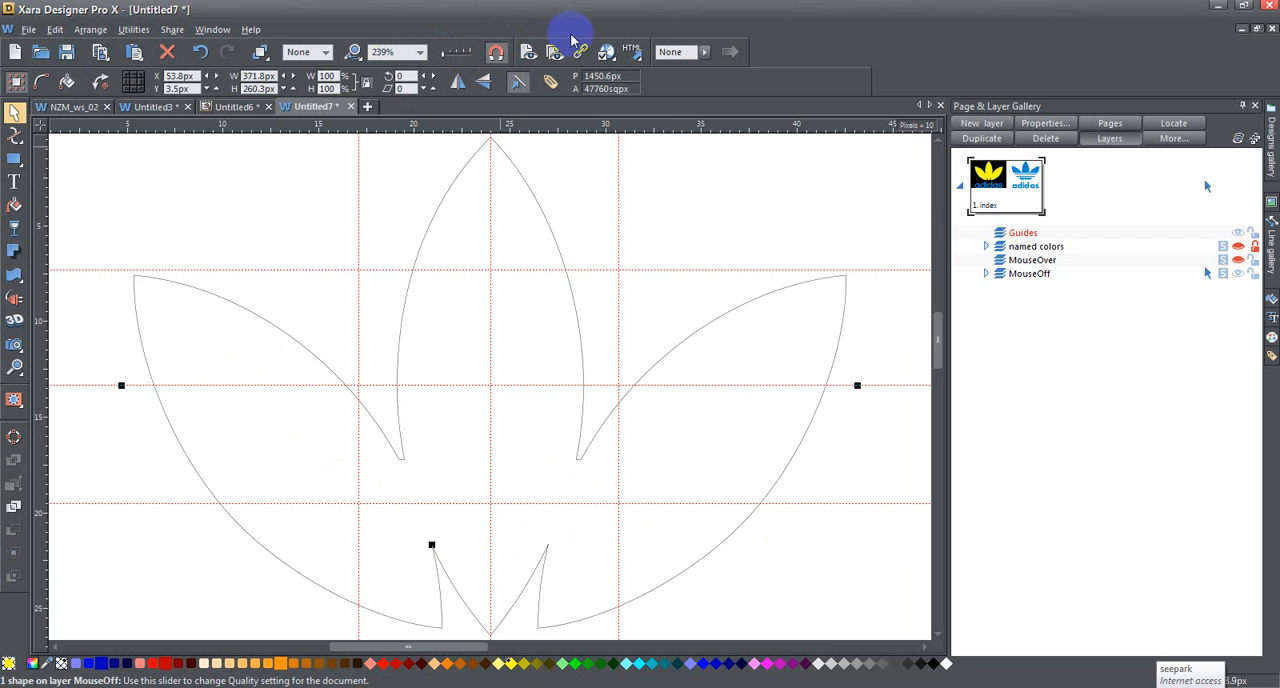
pyautogui.moveTo(443, 60); pyautogui.dragTo(471, 55)
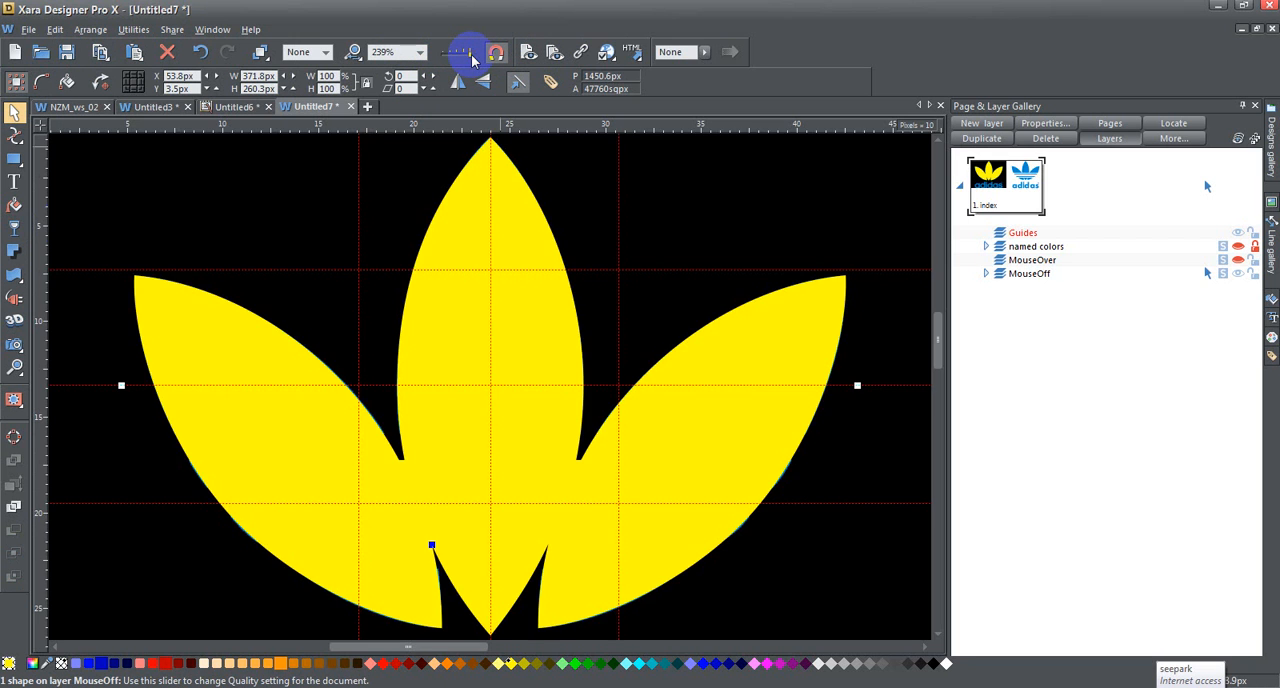
# Step: Apply a flat Mix transparency of 50% to the merged trefoil shape
pyautogui.click(14, 229)
pyautogui.click(72, 81)
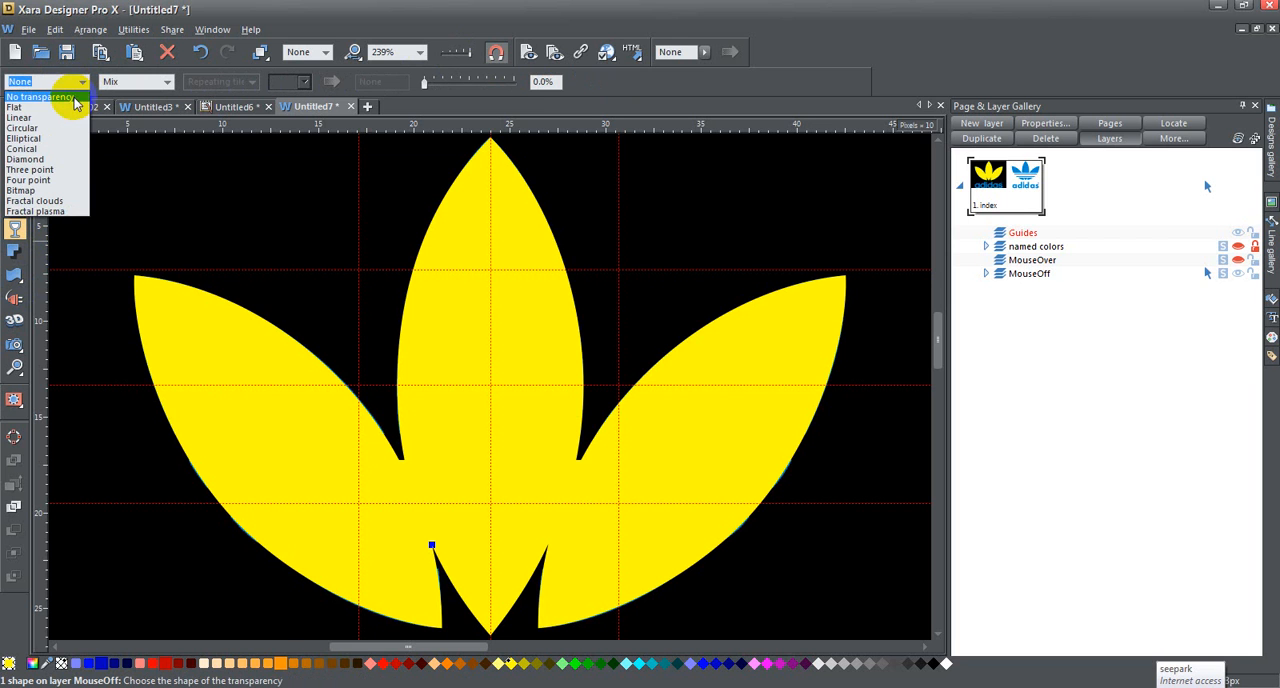
pyautogui.click(40, 107)
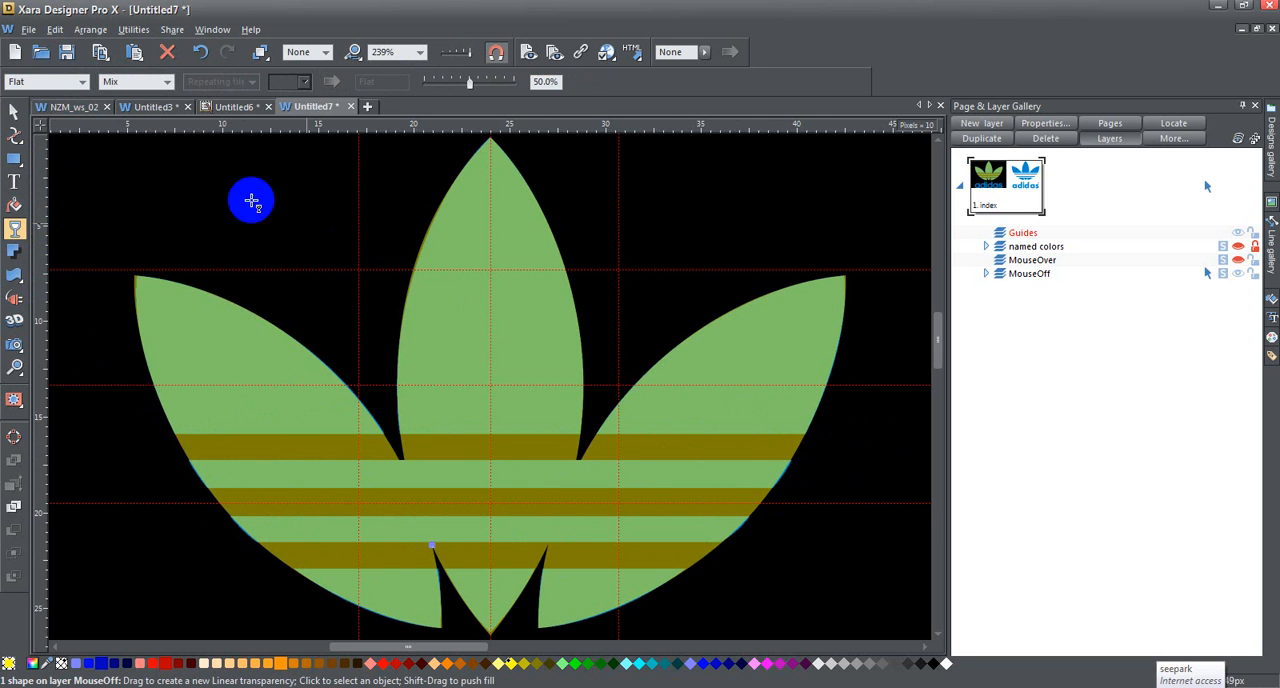
pyautogui.click(14, 111)
pyautogui.moveTo(463, 296)
pyautogui.mouseDown()
pyautogui.moveTo(337, 274)
pyautogui.moveTo(185, 289)
pyautogui.moveTo(260, 286)
pyautogui.moveTo(153, 233)
pyautogui.moveTo(491, 343)
pyautogui.moveTo(455, 315)
pyautogui.mouseUp()
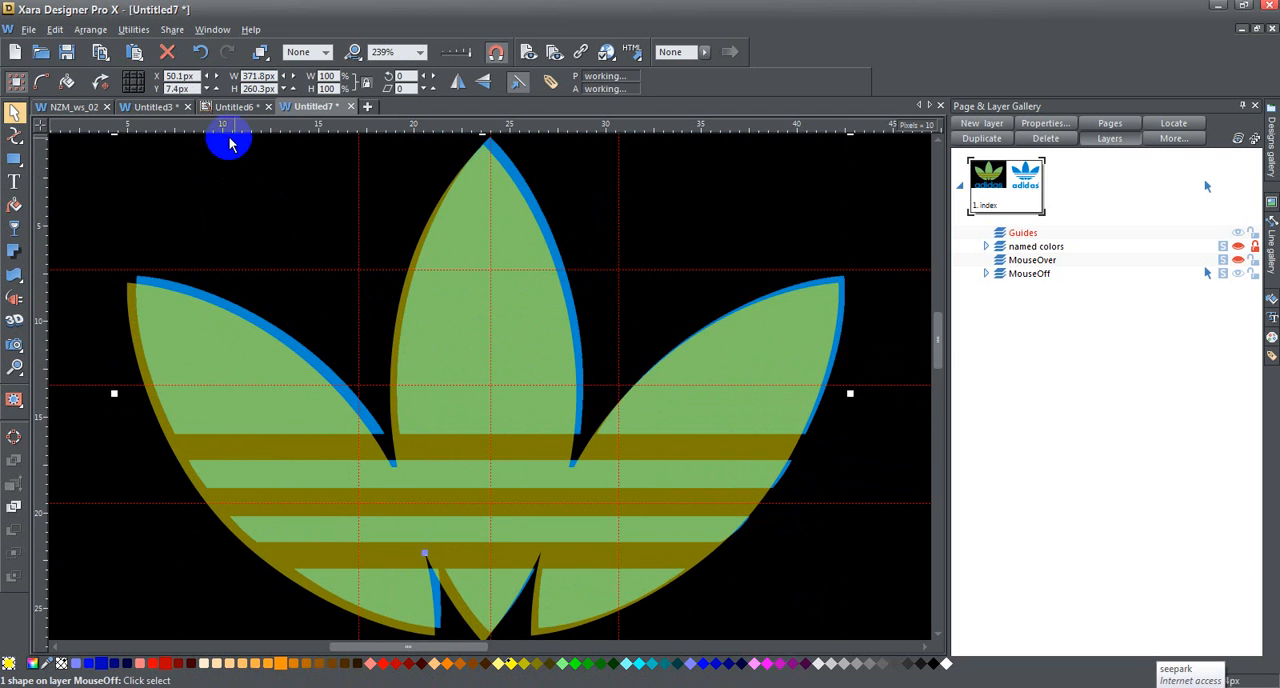
pyautogui.click(201, 53)
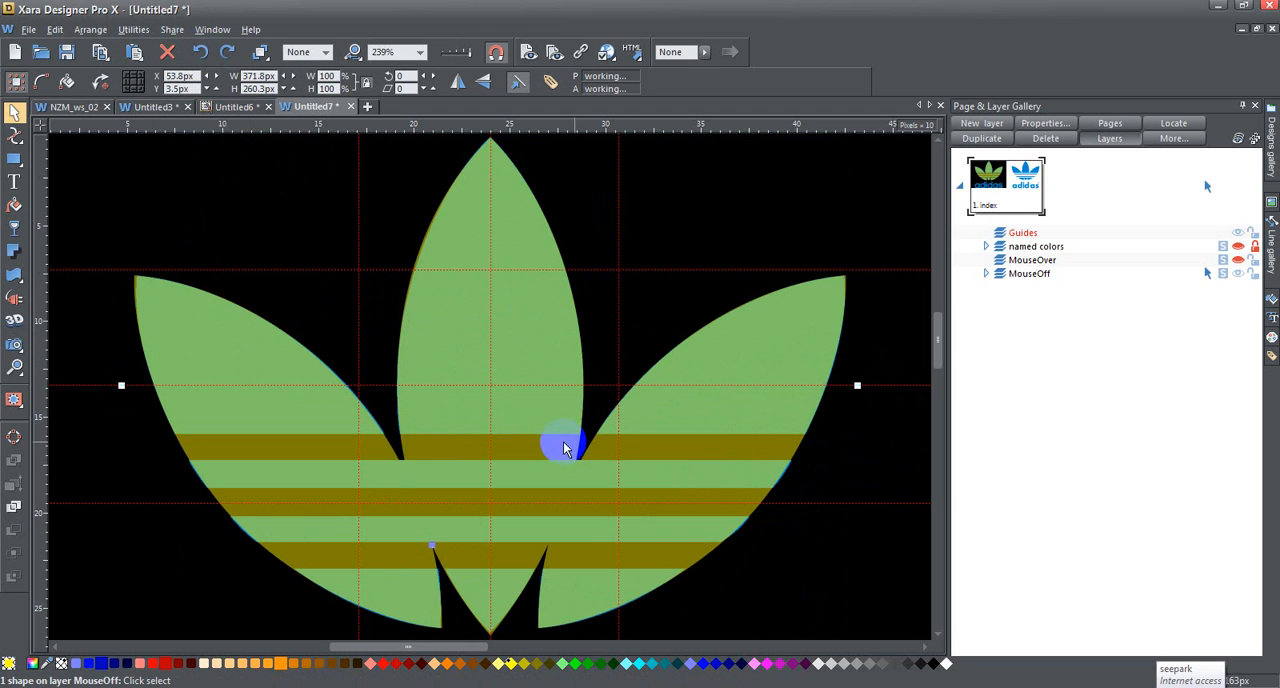
# Step: Draw a rectangle of about 370 by 15 px over the uppermost stripe gap, spanning the trefoil's full width, and fill it red
pyautogui.click(14, 159)
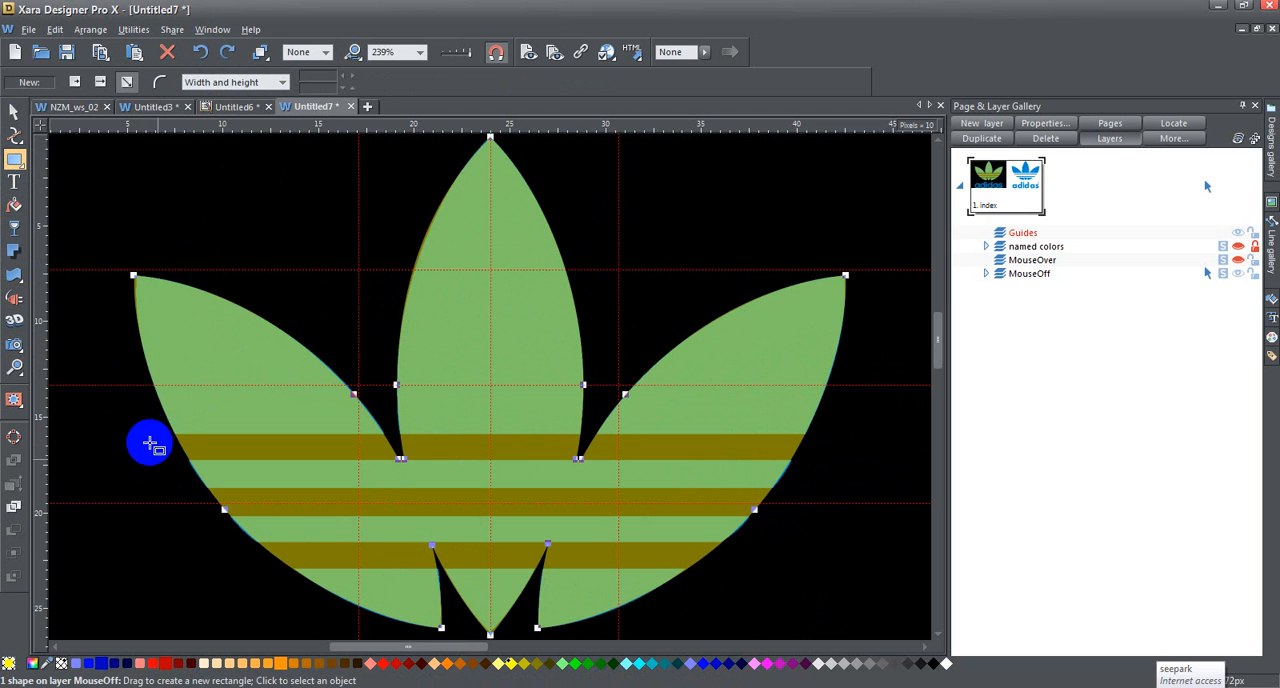
pyautogui.moveTo(136, 431); pyautogui.dragTo(845, 460)
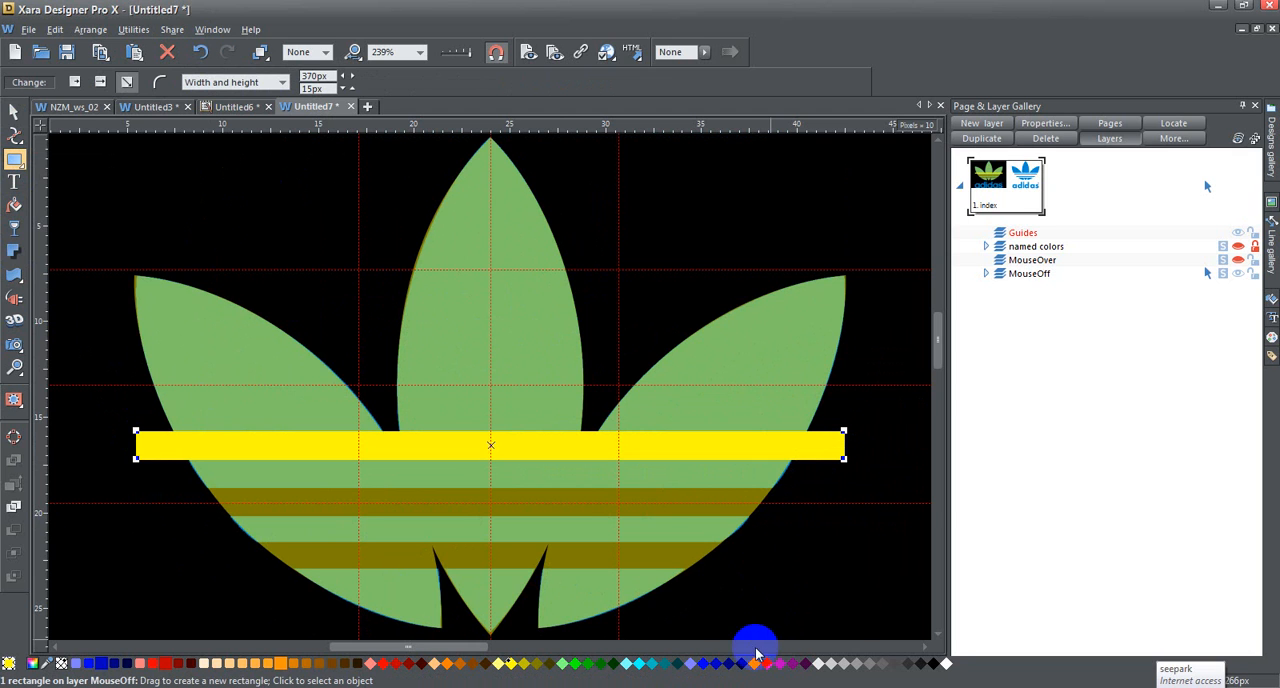
pyautogui.click(637, 668)
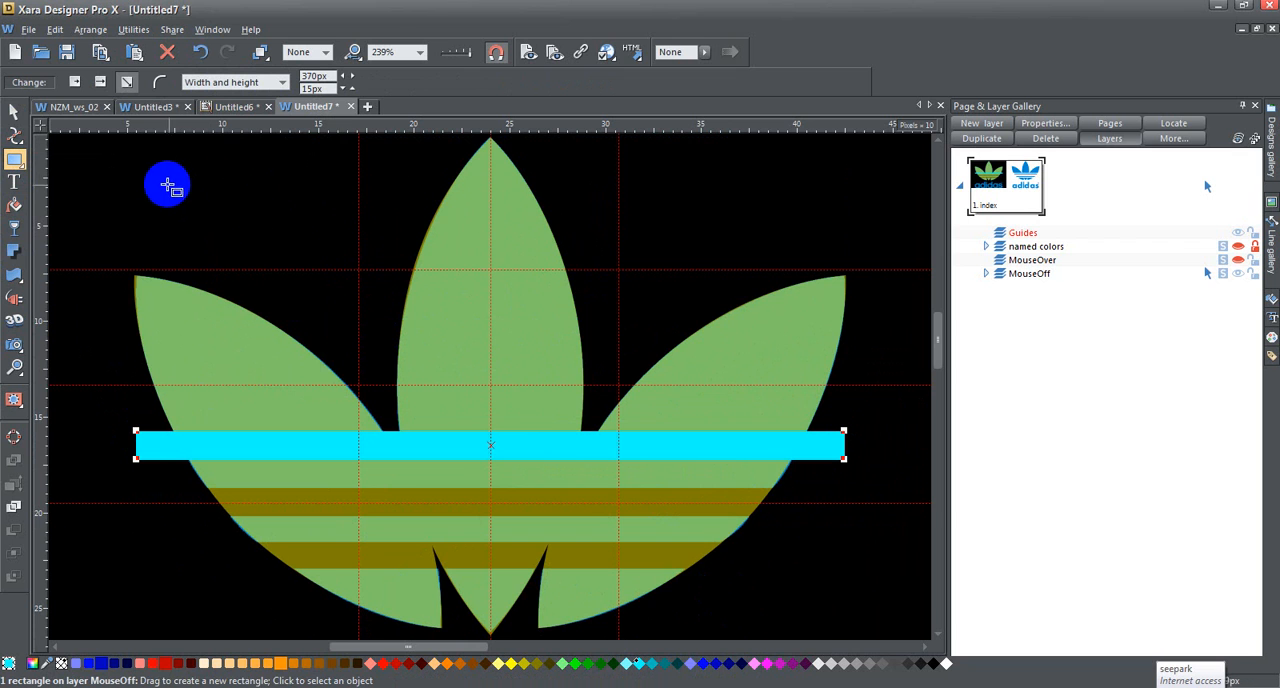
pyautogui.click(155, 663)
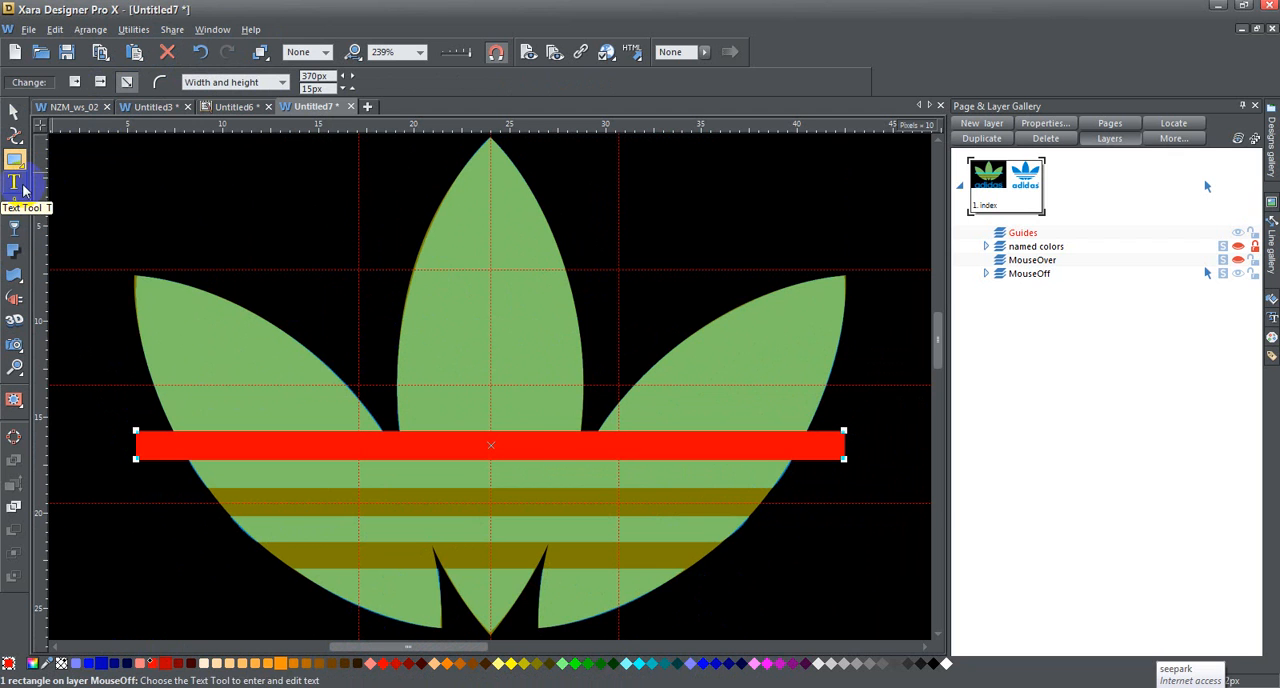
# Step: Apply a flat Mix transparency of 50% to the red bar
pyautogui.click(15, 228)
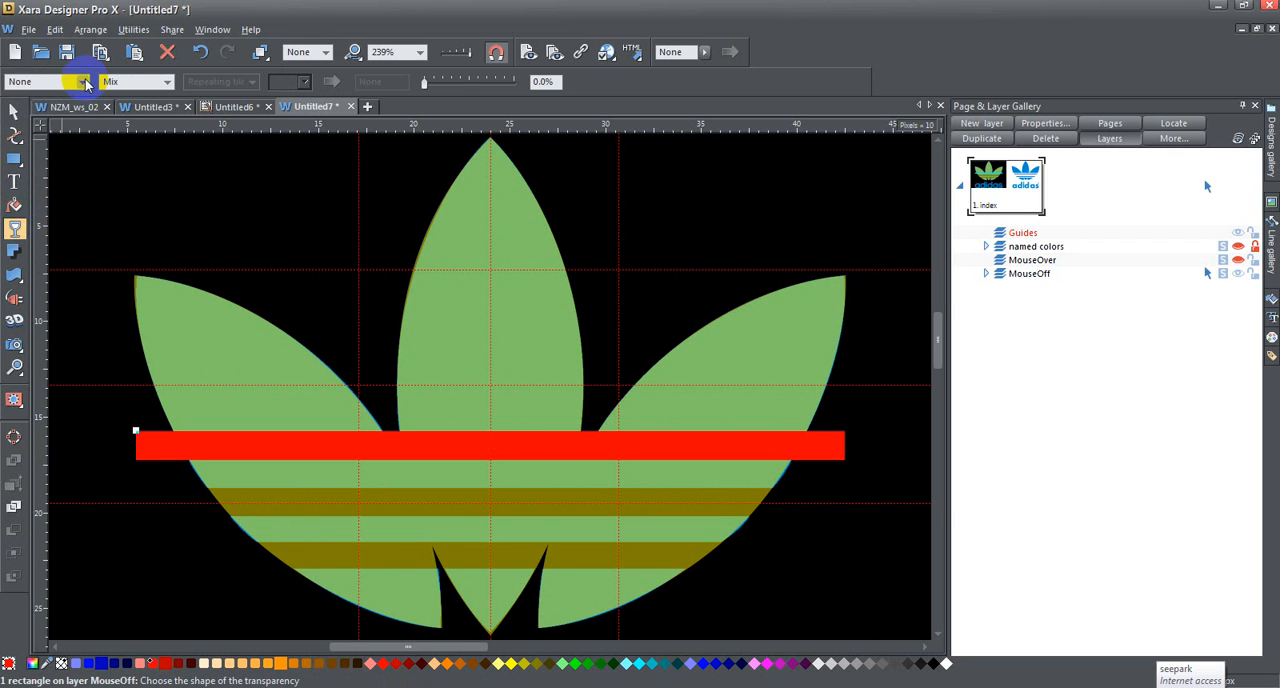
pyautogui.click(82, 86)
pyautogui.click(50, 107)
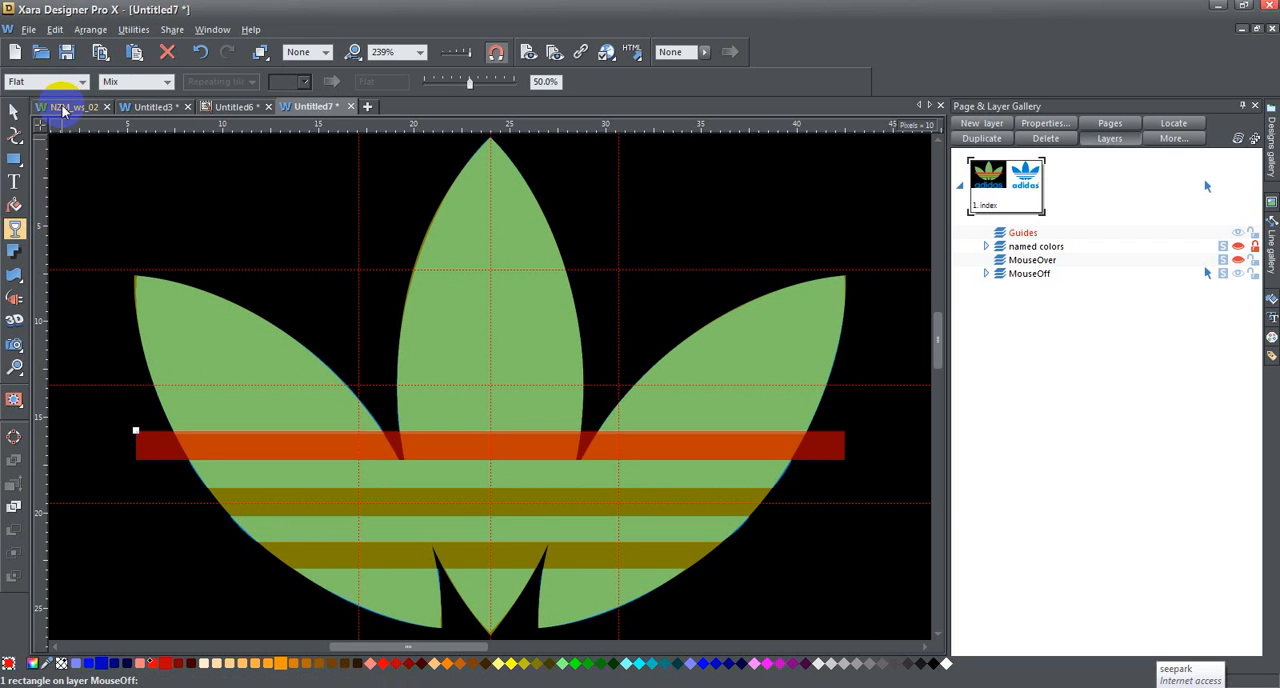
pyautogui.click(13, 111)
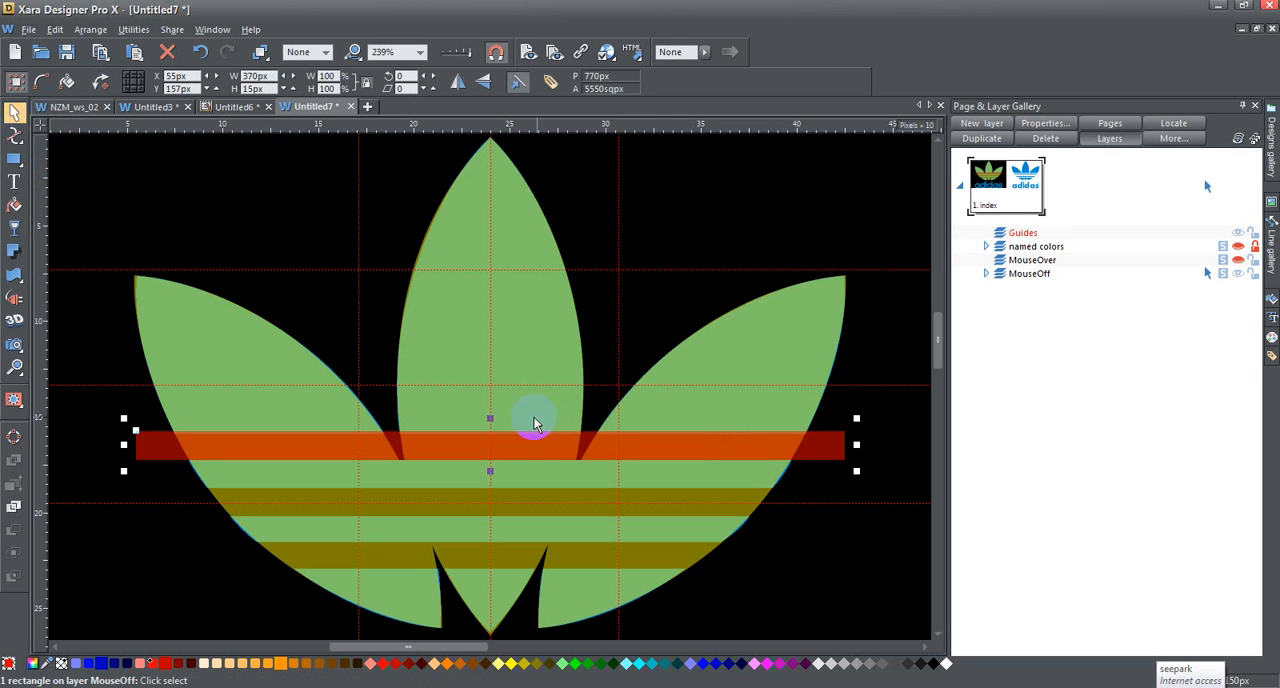
# Step: Lower the red bar's upper edge to match the stripe gap, reducing the bar's height to about 14 px
pyautogui.click(14, 368)
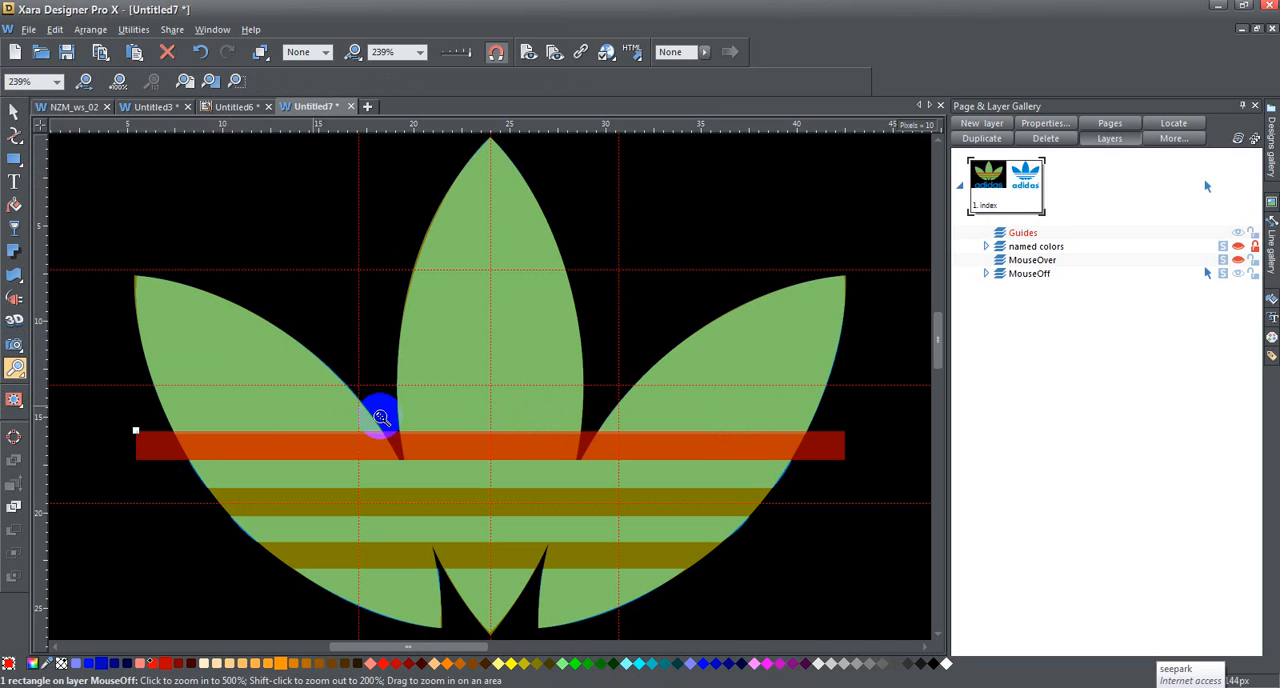
pyautogui.moveTo(368, 415); pyautogui.dragTo(450, 480)
pyautogui.press('F2')
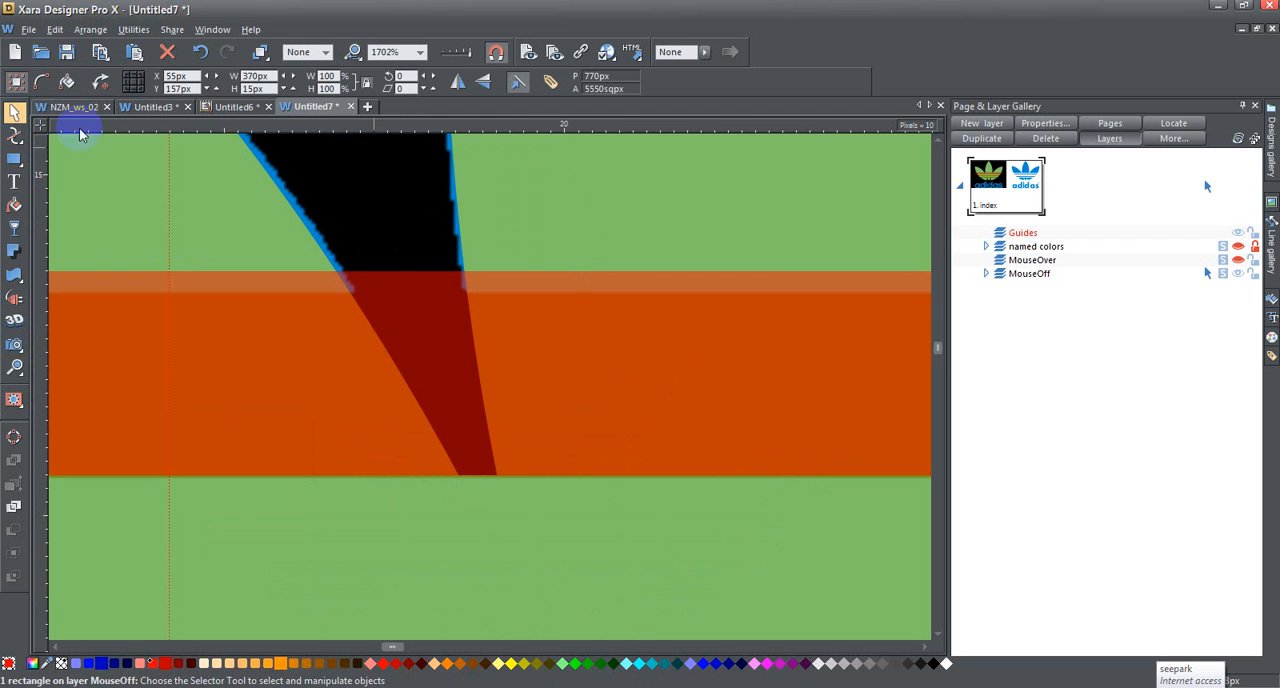
pyautogui.moveTo(395, 652)
pyautogui.mouseDown()
pyautogui.moveTo(423, 646)
pyautogui.moveTo(414, 652)
pyautogui.mouseUp()
pyautogui.moveTo(415, 260); pyautogui.dragTo(417, 279)
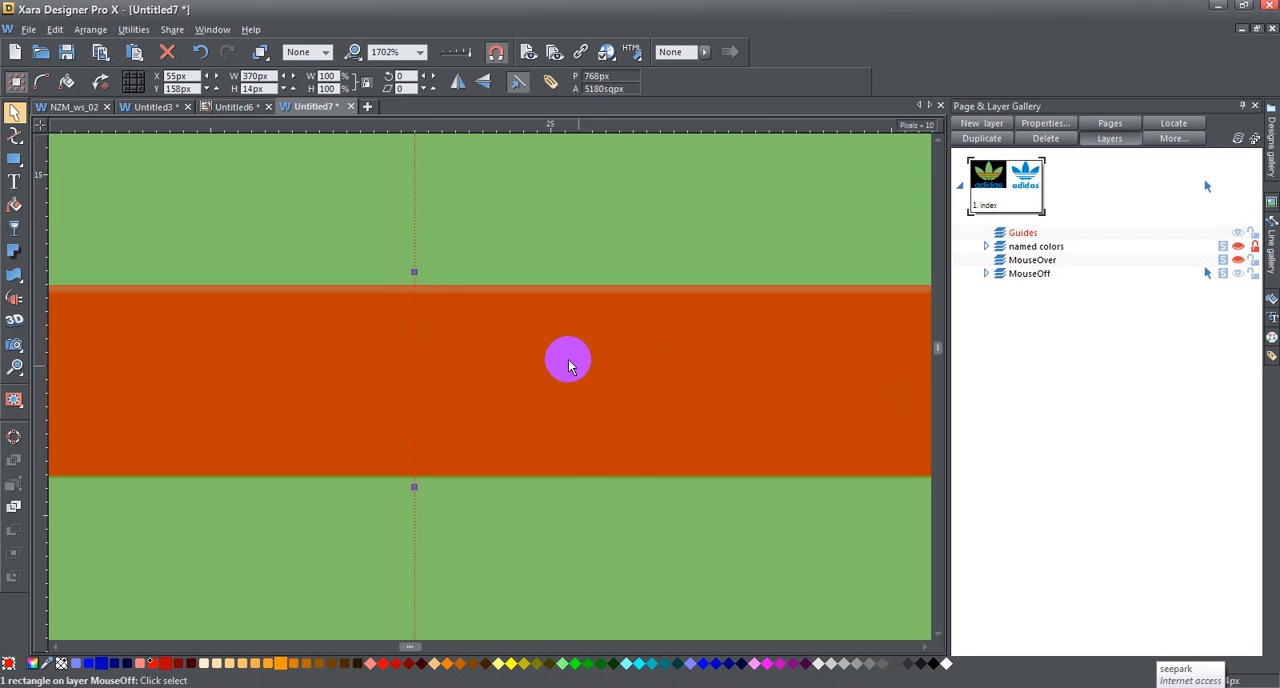
pyautogui.moveTo(537, 367); pyautogui.dragTo(538, 371)
pyautogui.moveTo(416, 274)
pyautogui.mouseDown()
pyautogui.moveTo(417, 296)
pyautogui.moveTo(416, 281)
pyautogui.mouseUp()
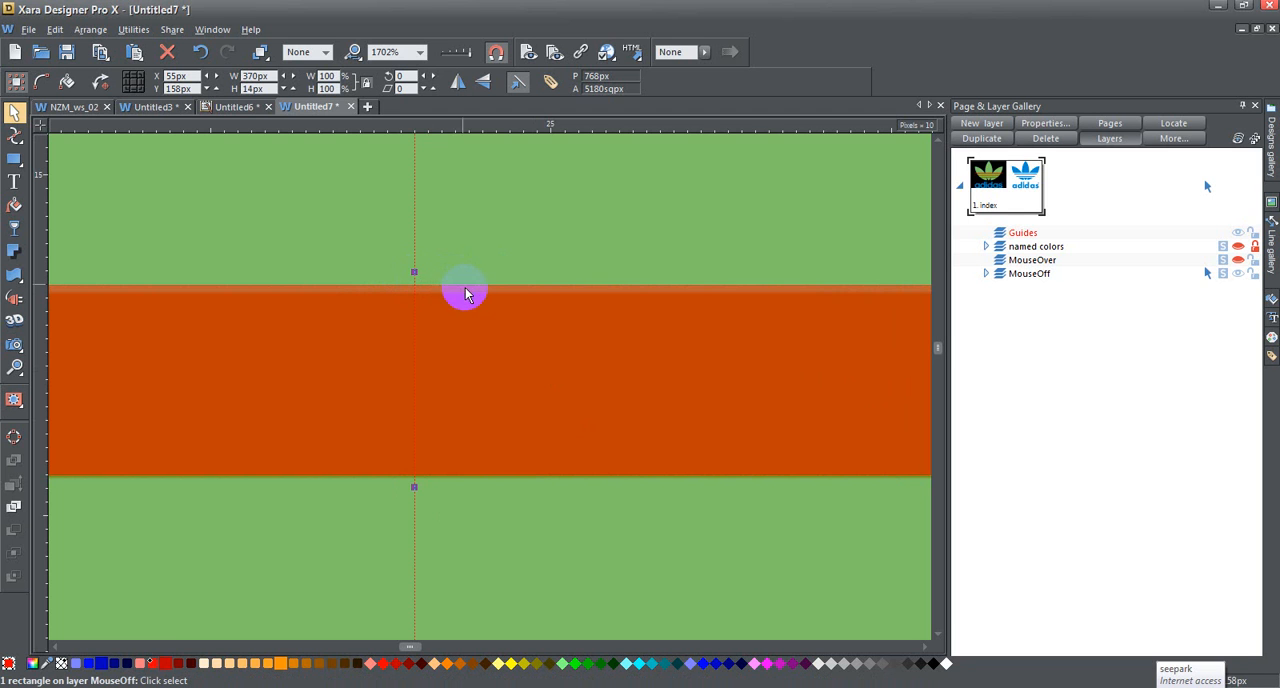
# Step: Make two copies of the red bar and move them down over the second and third stripe gaps, at Y 187 px and 215 px
pyautogui.click(420, 52)
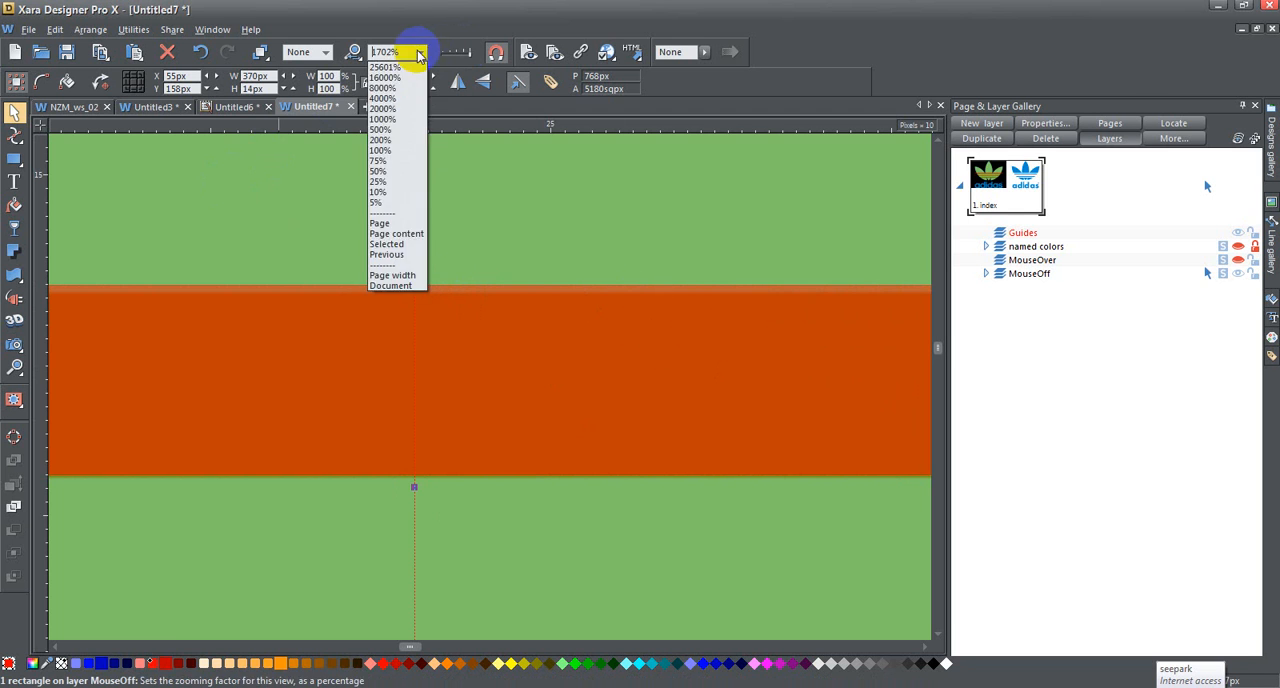
pyautogui.click(390, 229)
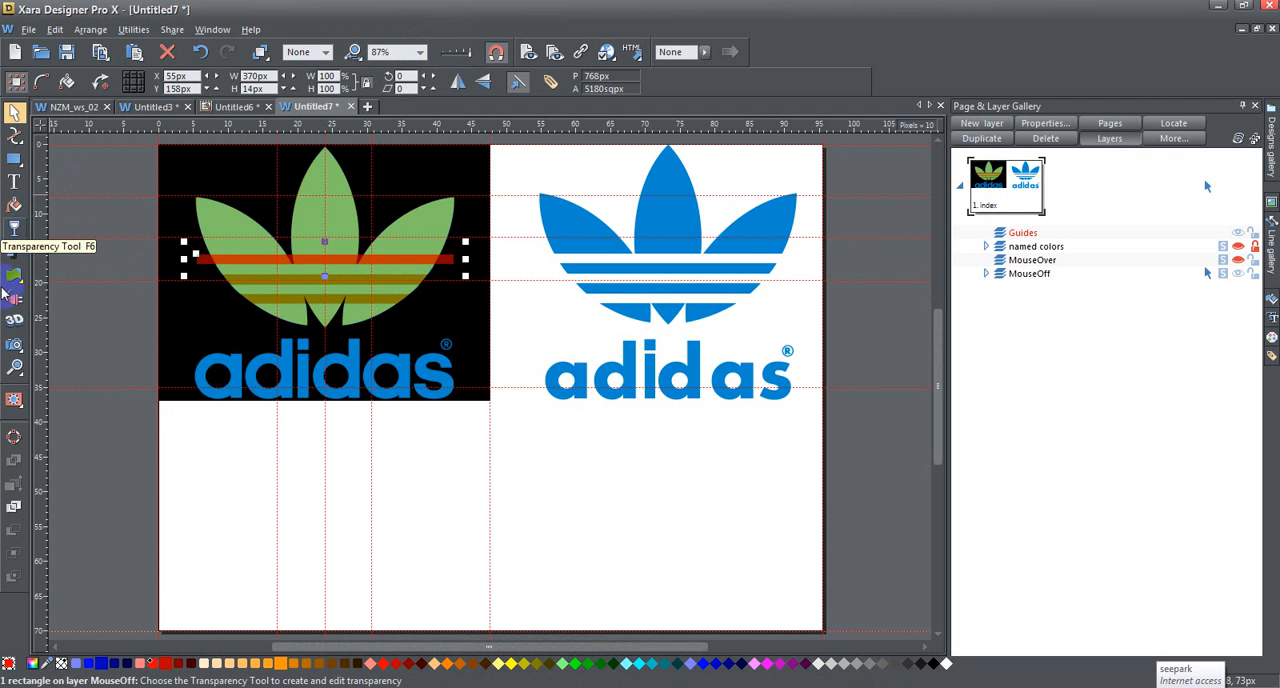
pyautogui.click(14, 367)
pyautogui.moveTo(144, 137); pyautogui.dragTo(514, 423)
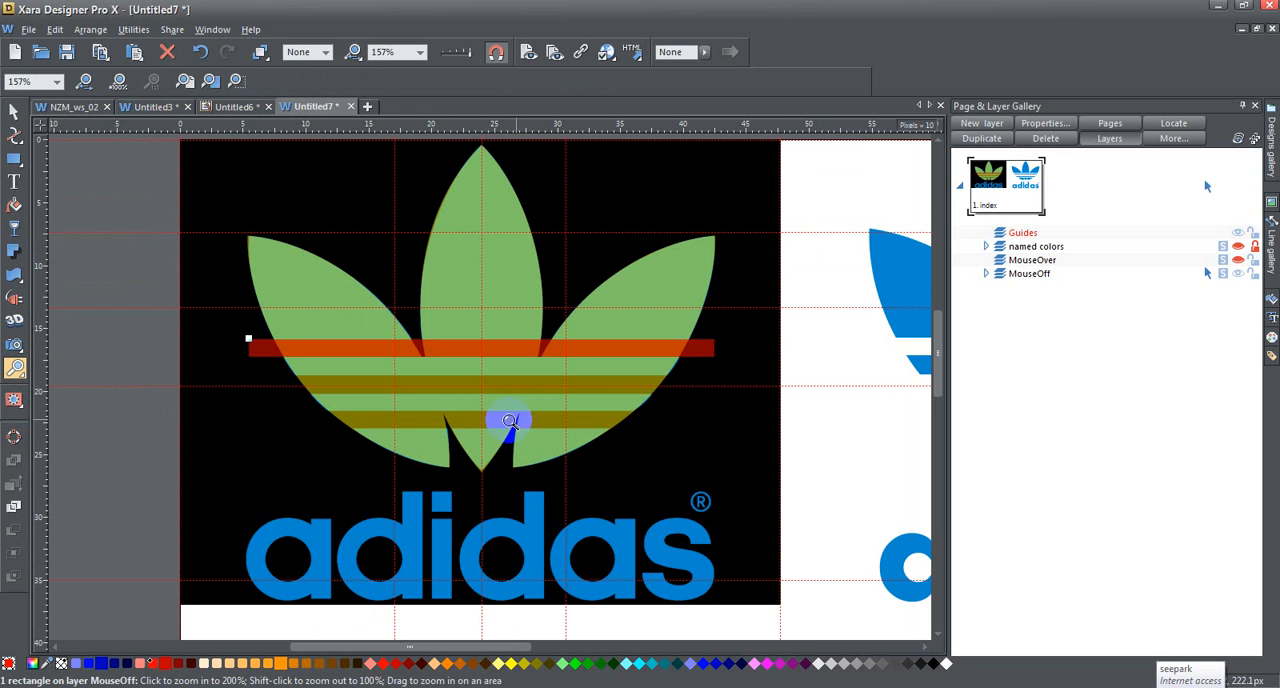
pyautogui.click(14, 112)
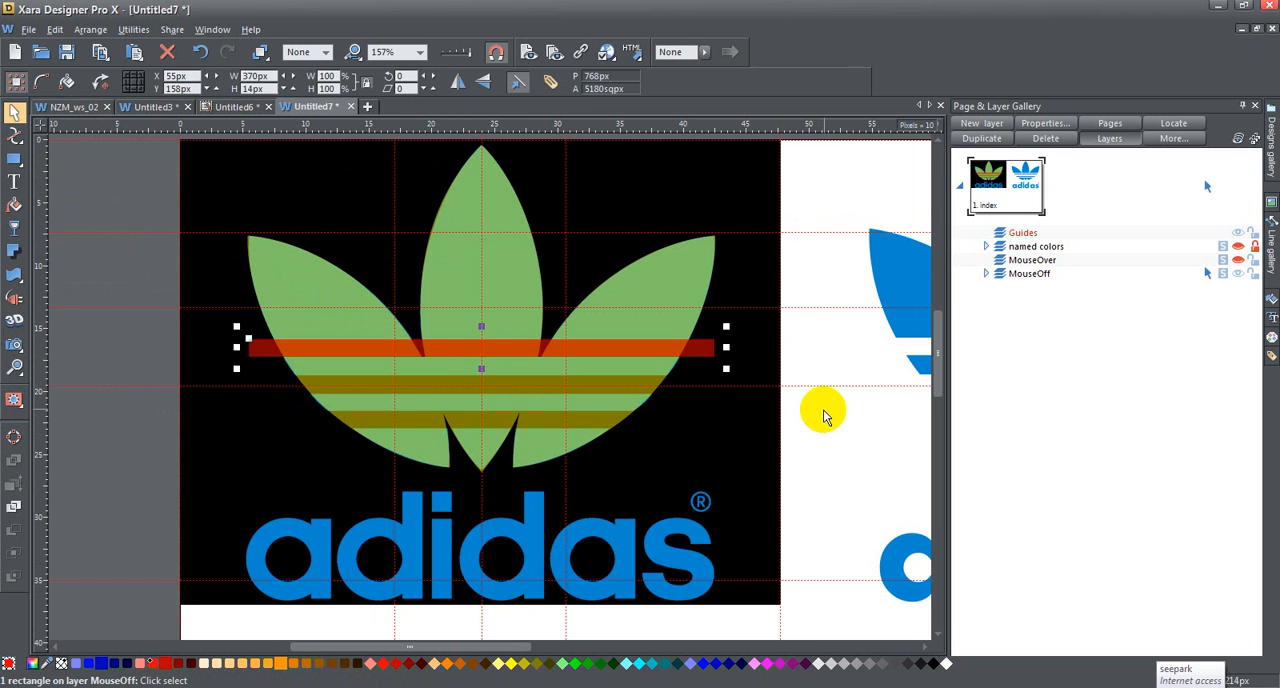
pyautogui.hotkey('ctrl', 'd')
pyautogui.hotkey('shift', 'Down')
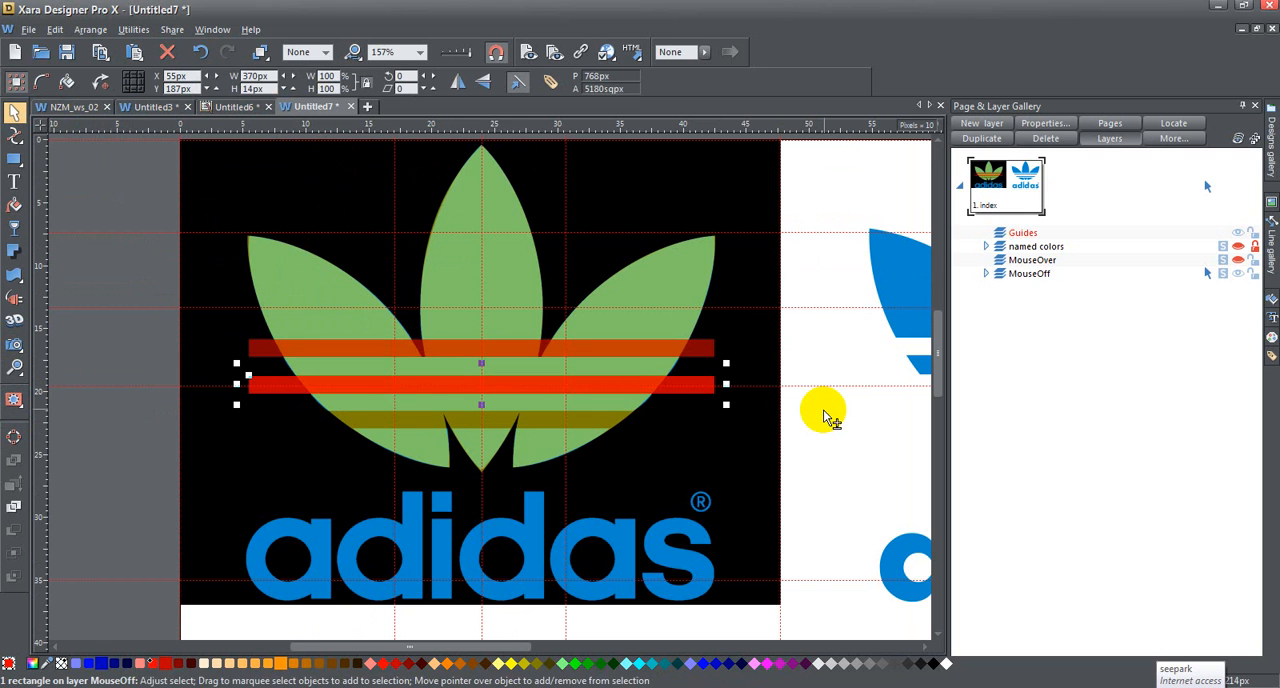
pyautogui.hotkey('ctrl', 'd')
pyautogui.hotkey('shift', 'Down')
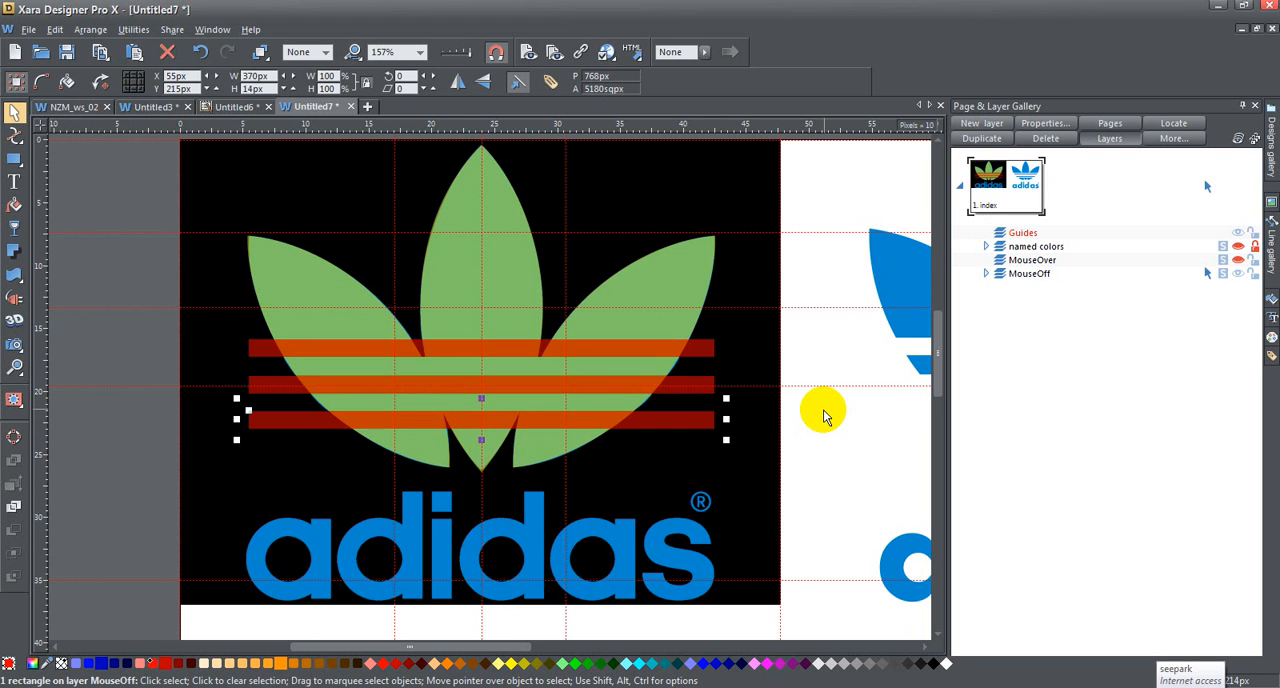
# Step: Merge the three red bars over the stripe gaps into one shape with Add Shapes
pyautogui.keyDown('shift'); pyautogui.click(522, 383); pyautogui.keyUp('shift')
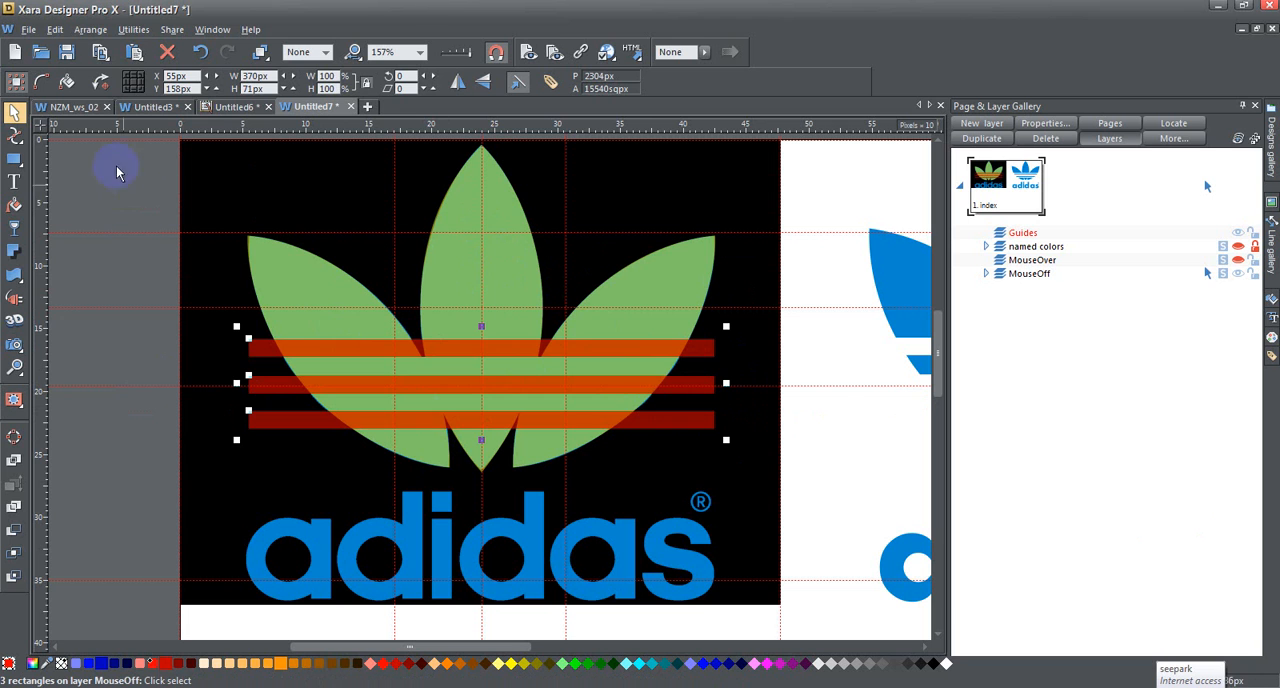
pyautogui.click(99, 33)
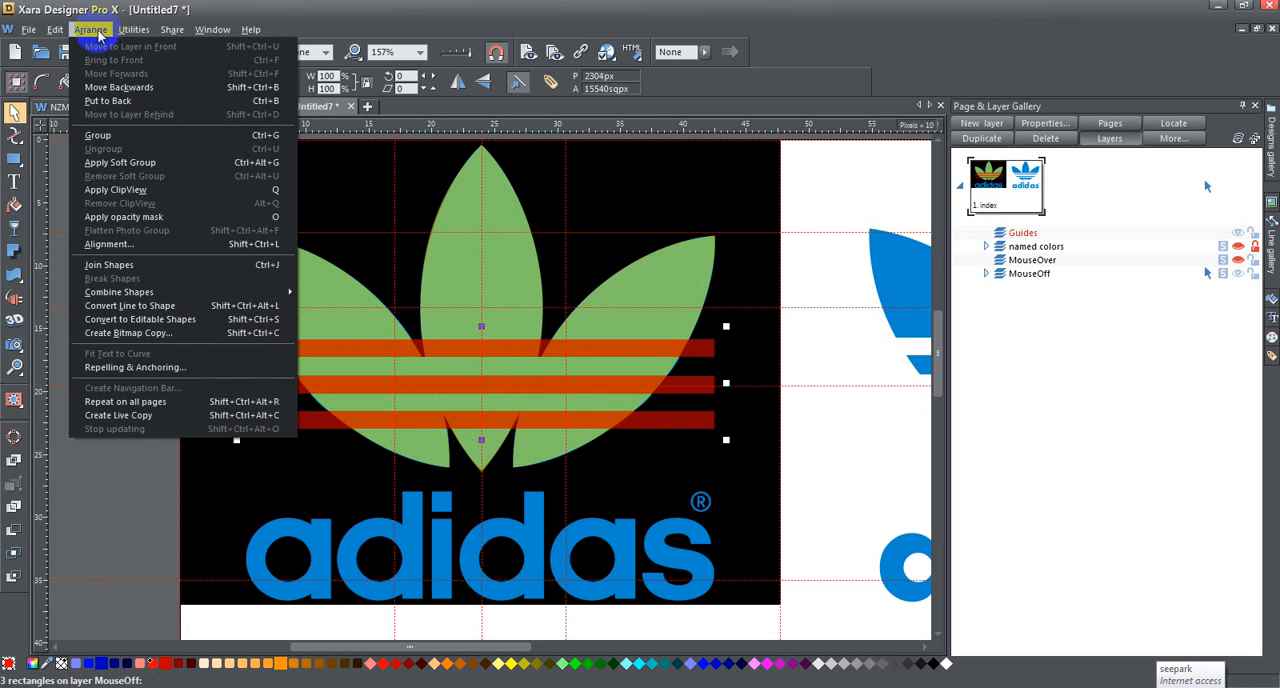
pyautogui.moveTo(202, 297)
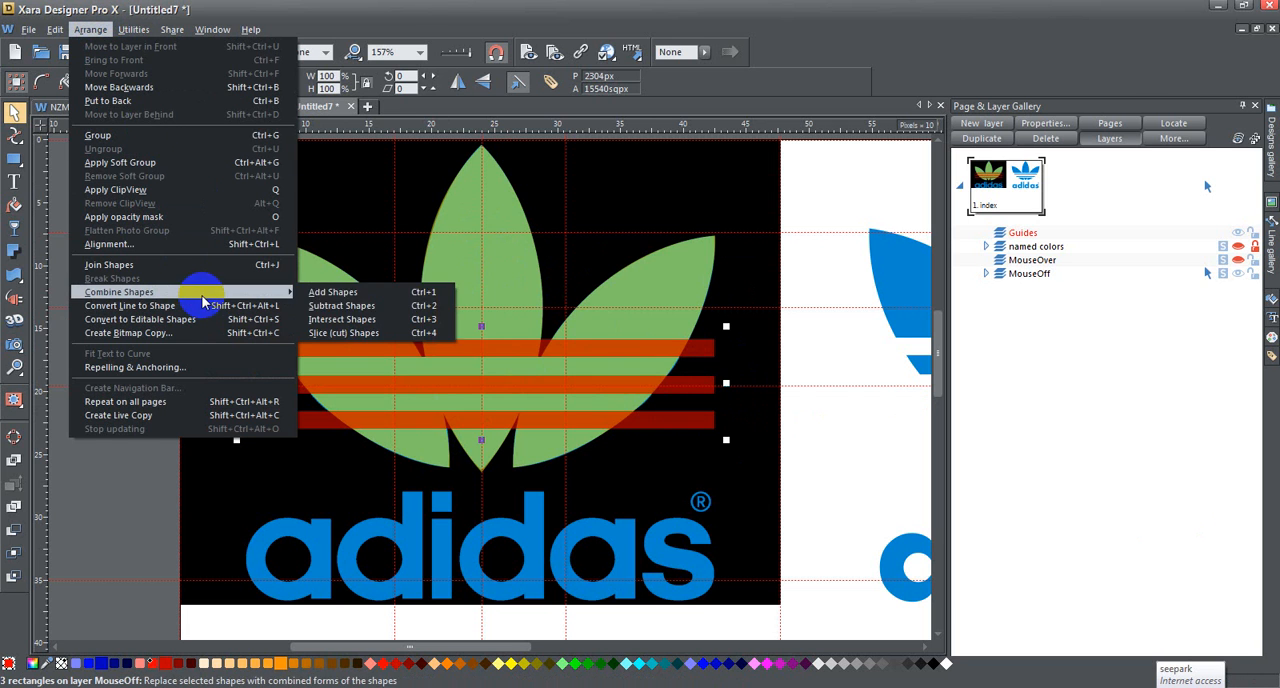
pyautogui.click(345, 291)
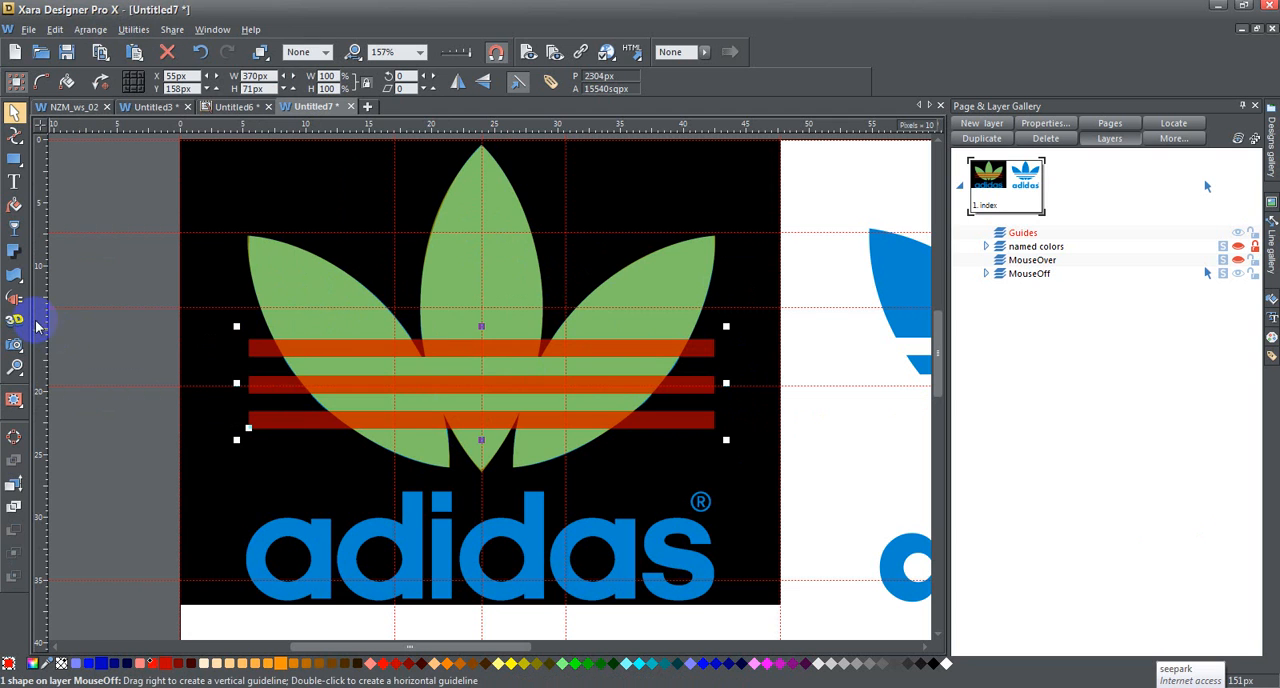
# Step: Subtract the merged red bars from the green trefoil shape to cut out the three stripe gaps
pyautogui.keyDown('shift'); pyautogui.click(459, 262); pyautogui.keyUp('shift')
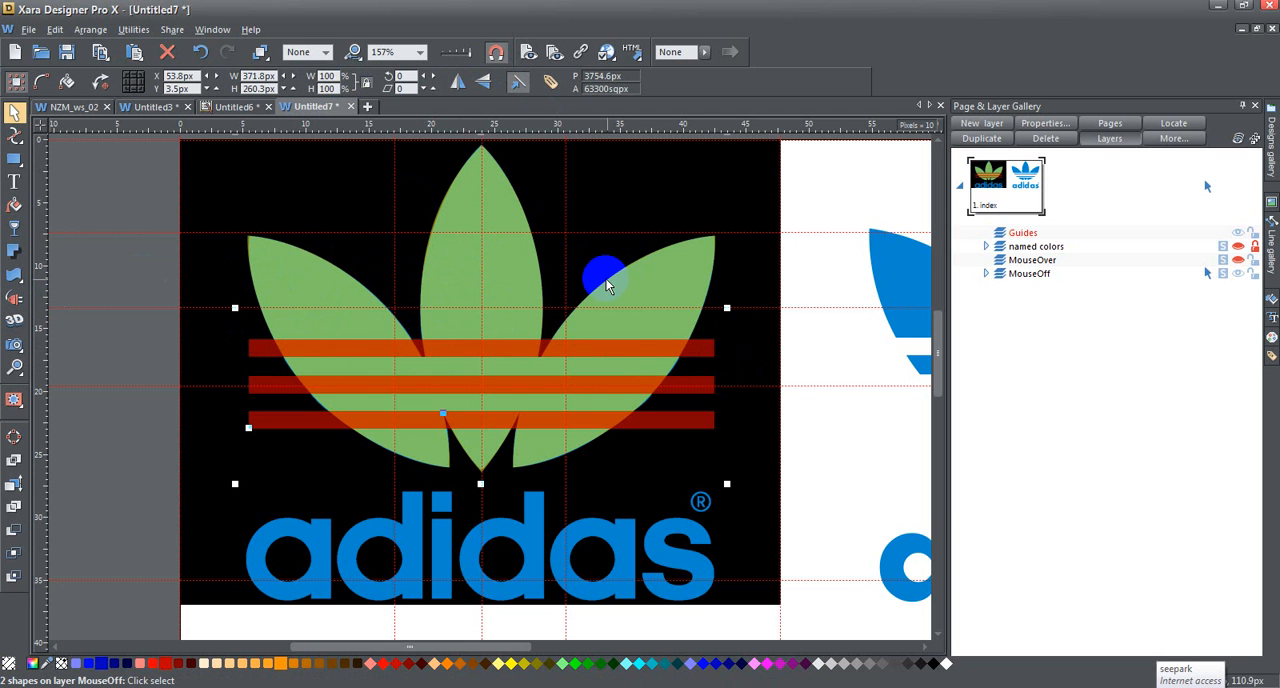
pyautogui.click(88, 30)
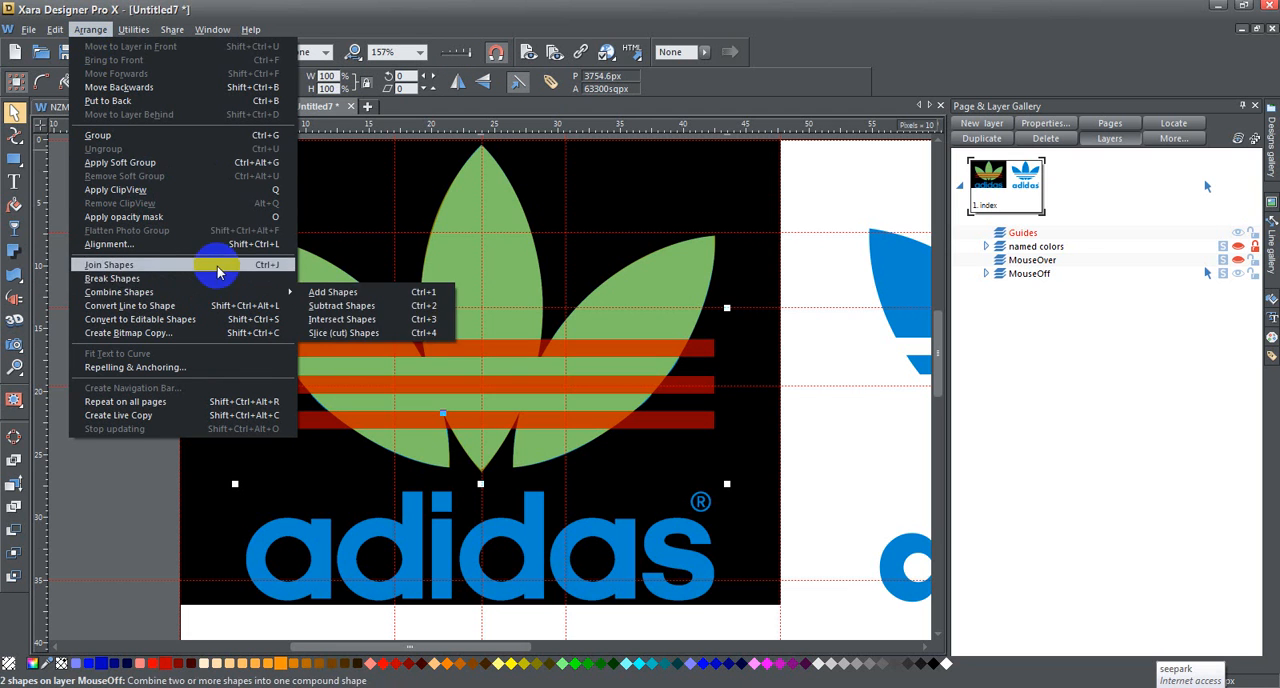
pyautogui.click(407, 305)
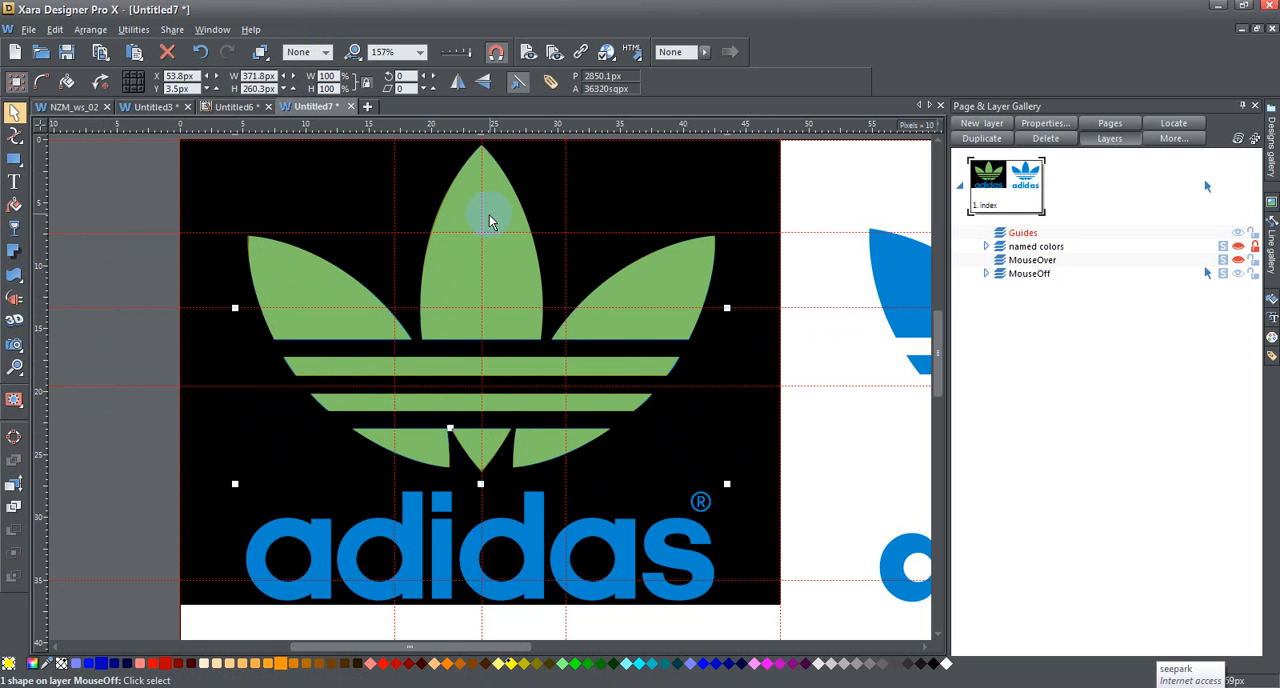
# Step: Remove the transparency from the striped trefoil so its fill is fully opaque
pyautogui.click(449, 265)
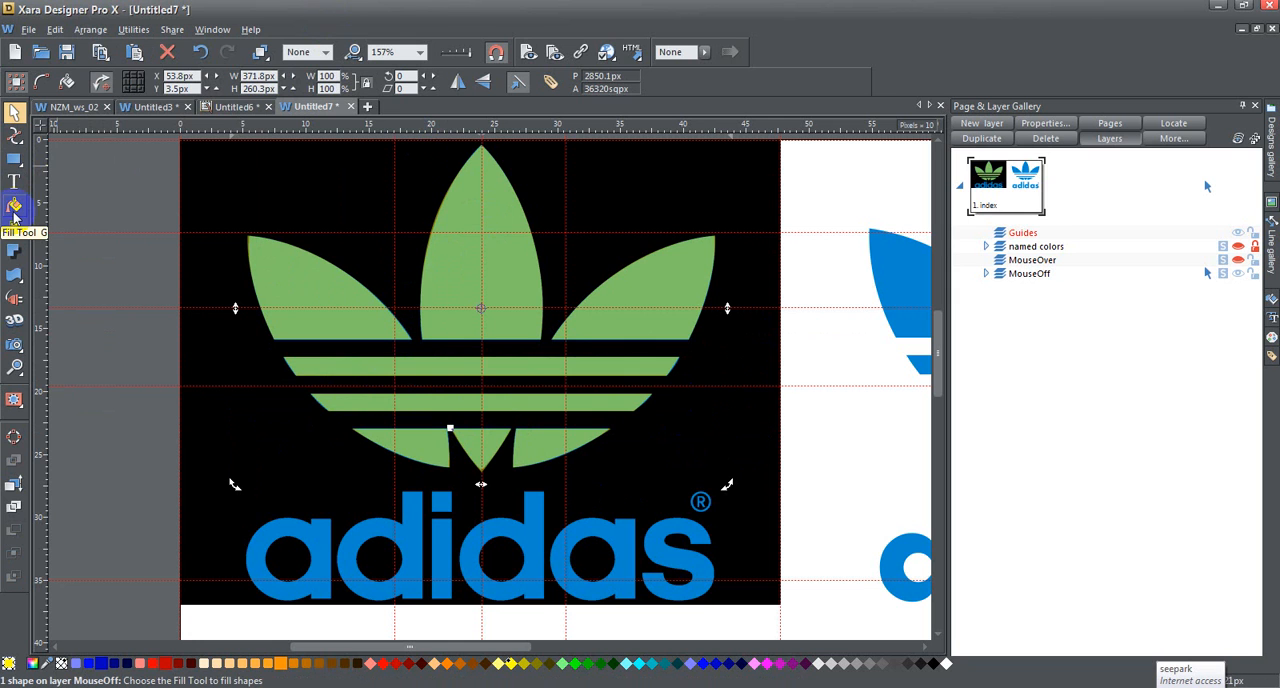
pyautogui.click(14, 212)
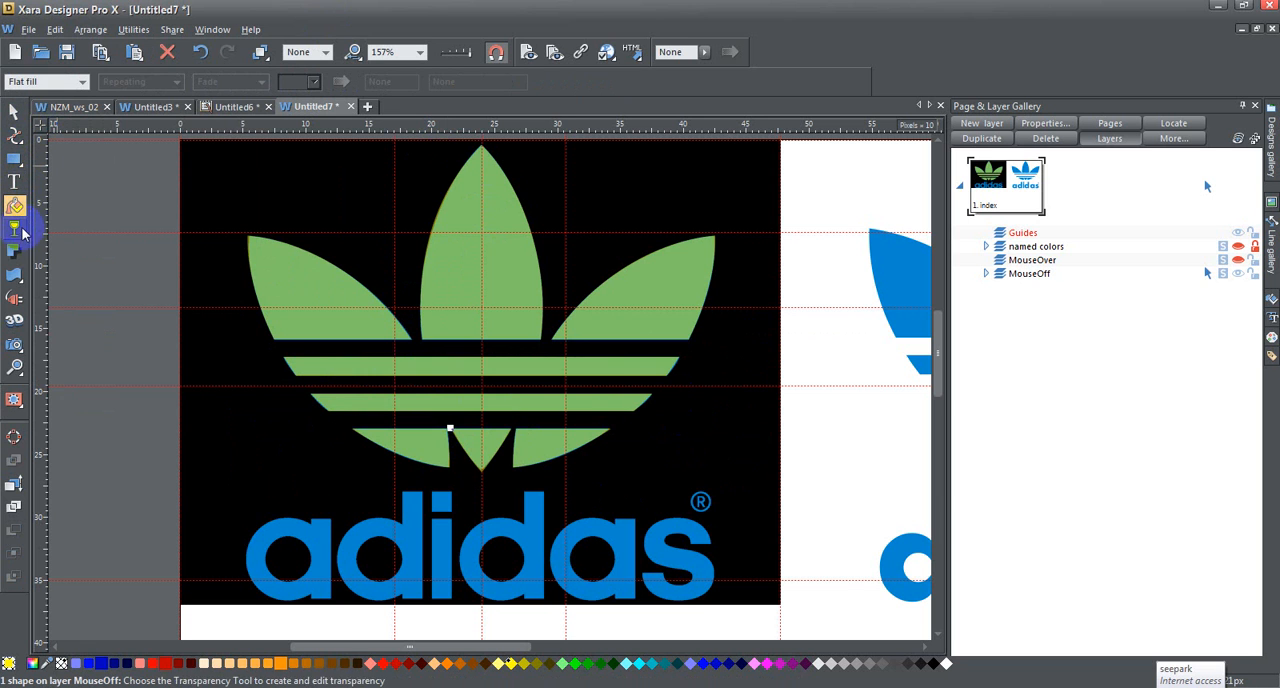
pyautogui.click(14, 228)
pyautogui.click(82, 81)
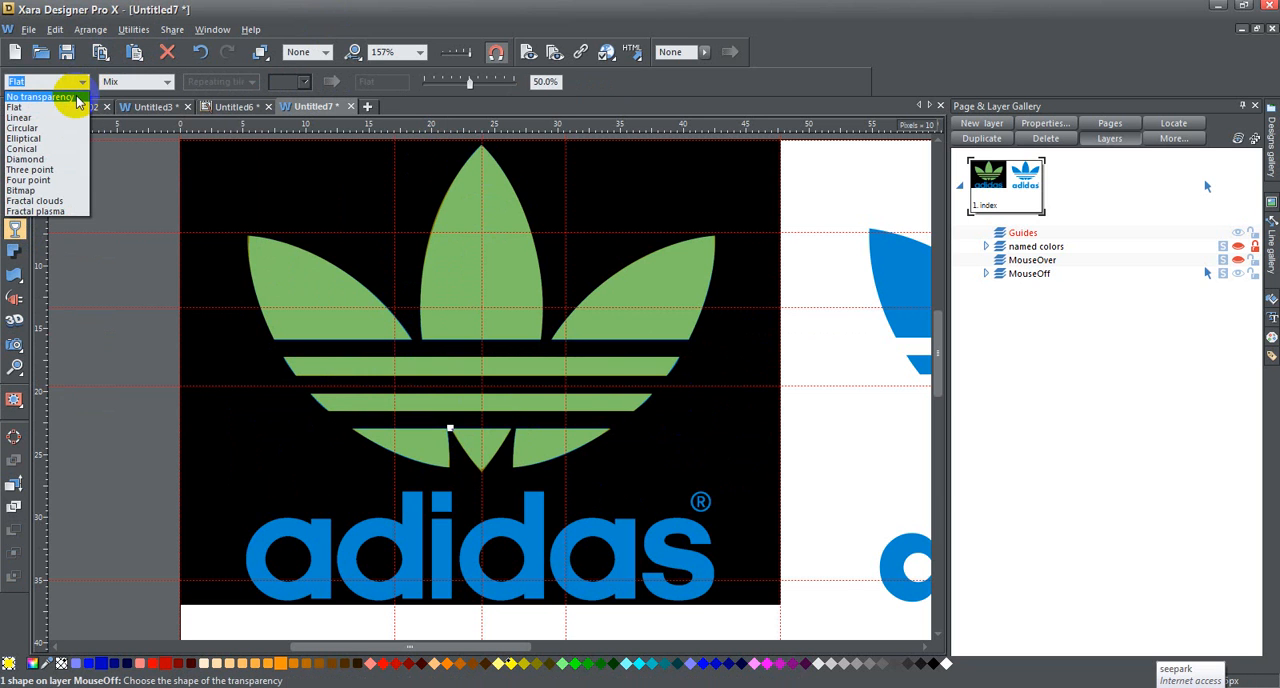
pyautogui.click(77, 100)
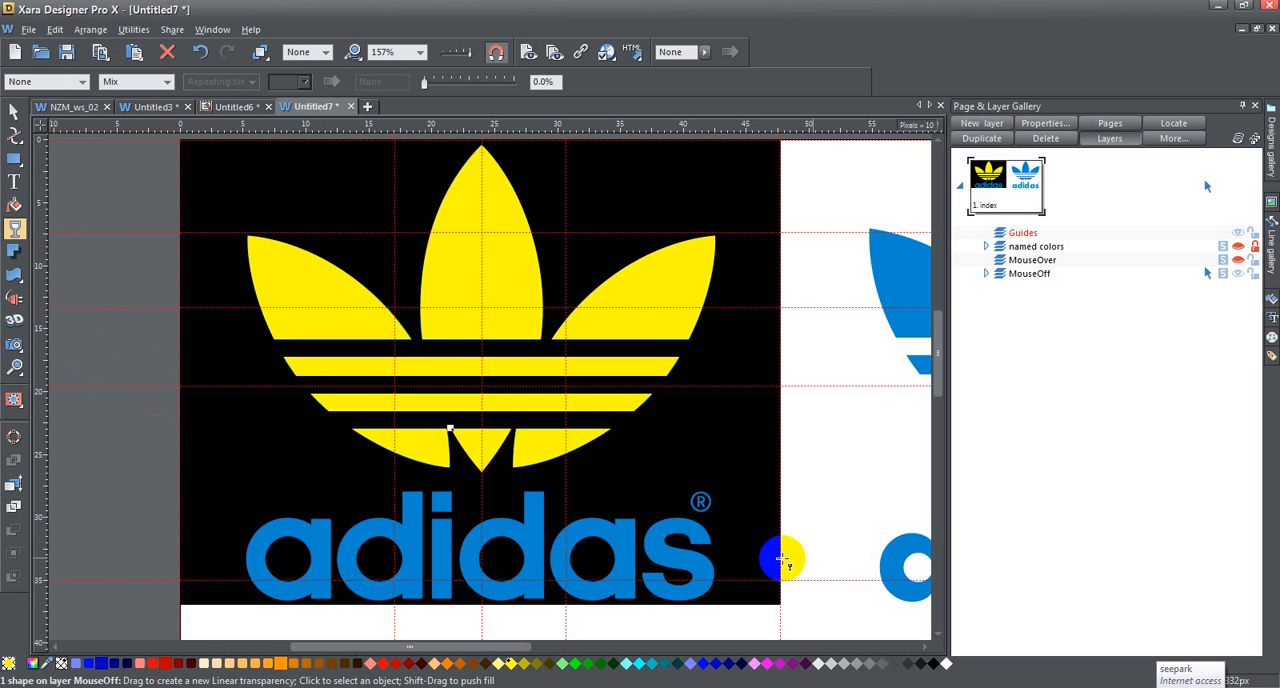
pyautogui.scroll(-3, 757, 449)
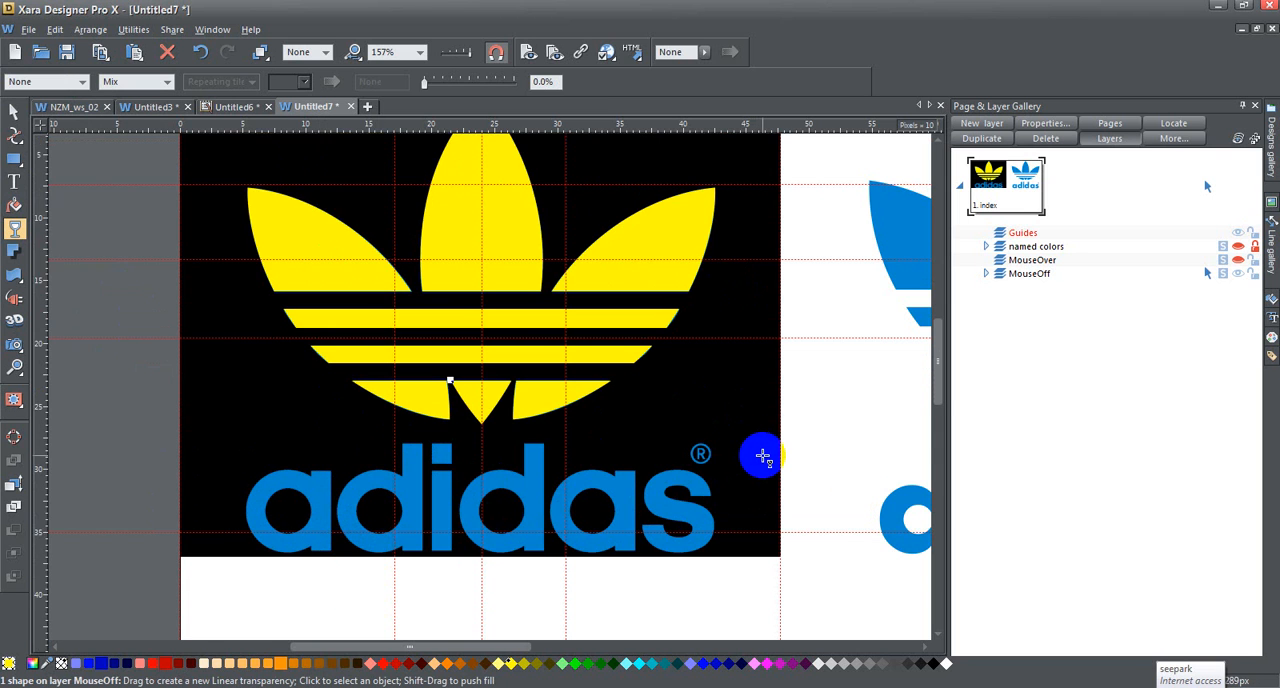
pyautogui.moveTo(474, 648); pyautogui.dragTo(627, 647)
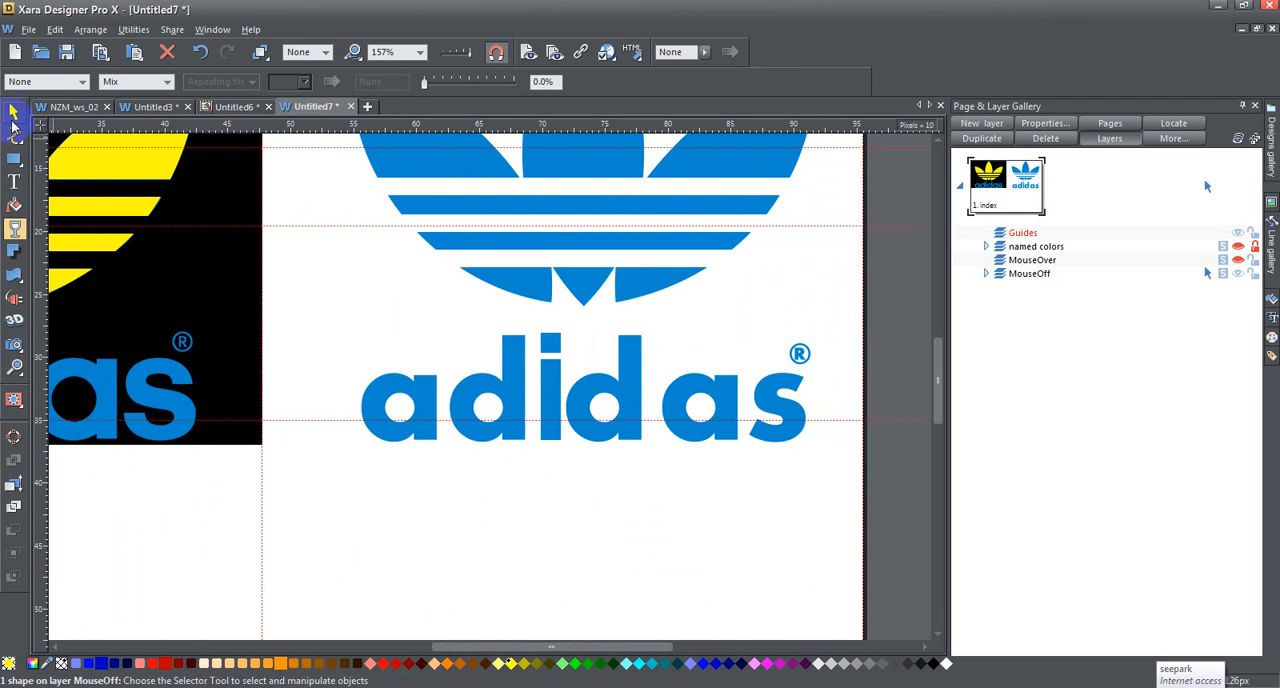
pyautogui.click(14, 111)
pyautogui.moveTo(547, 398); pyautogui.dragTo(192, 500)
pyautogui.moveTo(627, 648); pyautogui.dragTo(506, 648)
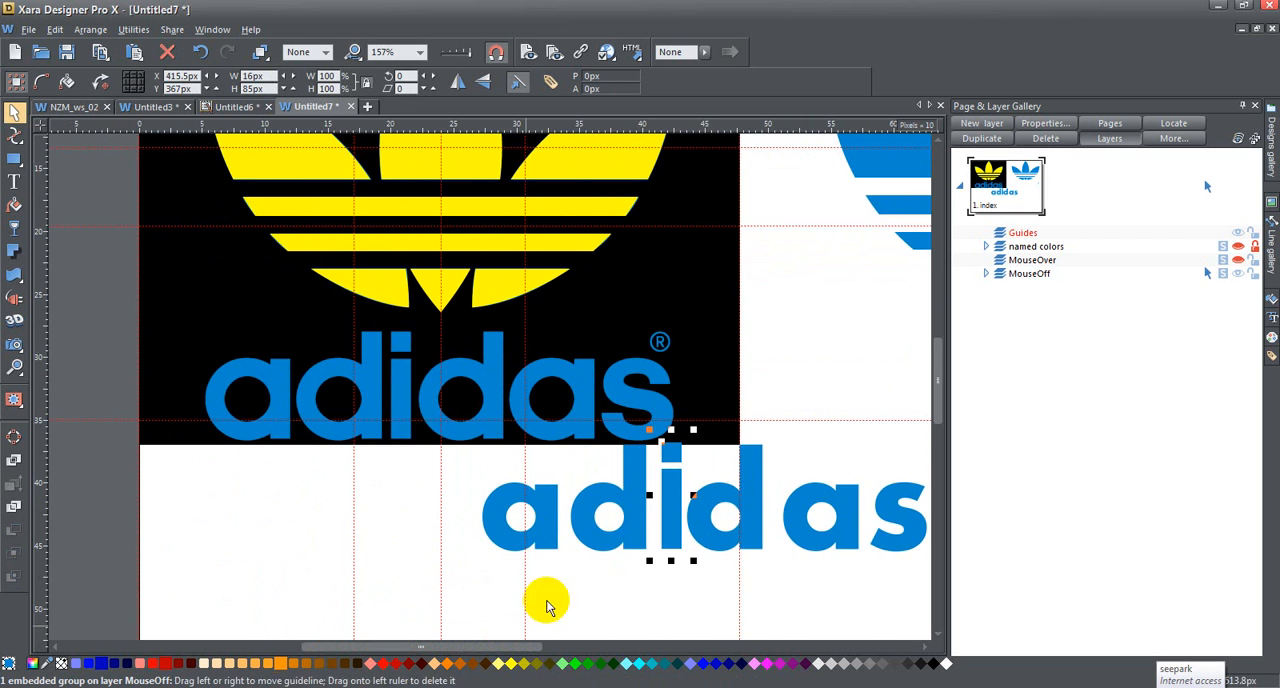
pyautogui.moveTo(709, 500); pyautogui.dragTo(443, 507)
pyautogui.hotkey('ctrl', 'g')
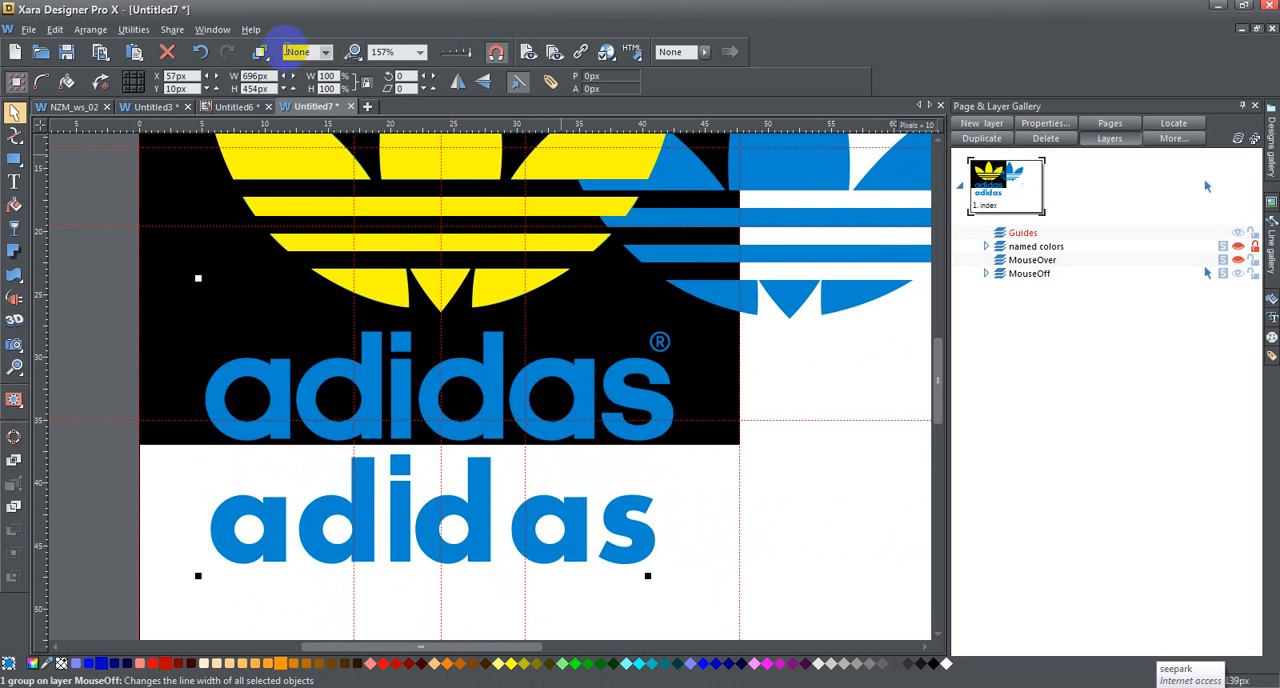
pyautogui.click(203, 57)
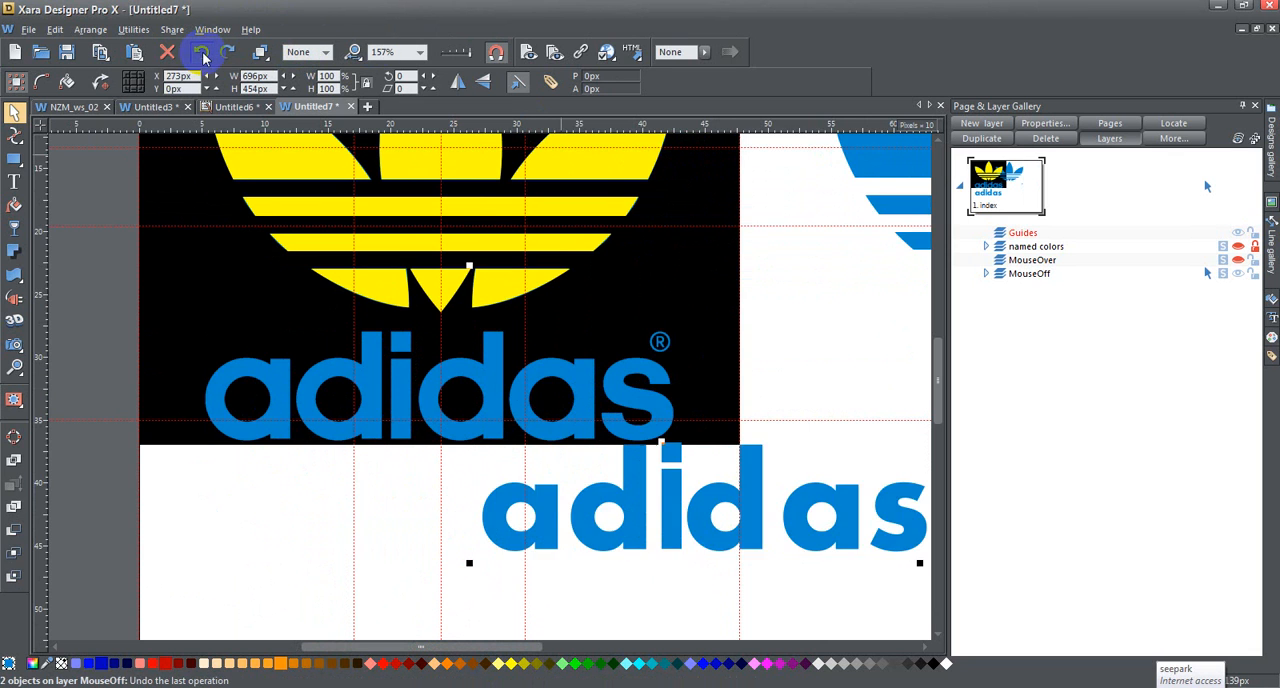
pyautogui.click(203, 57)
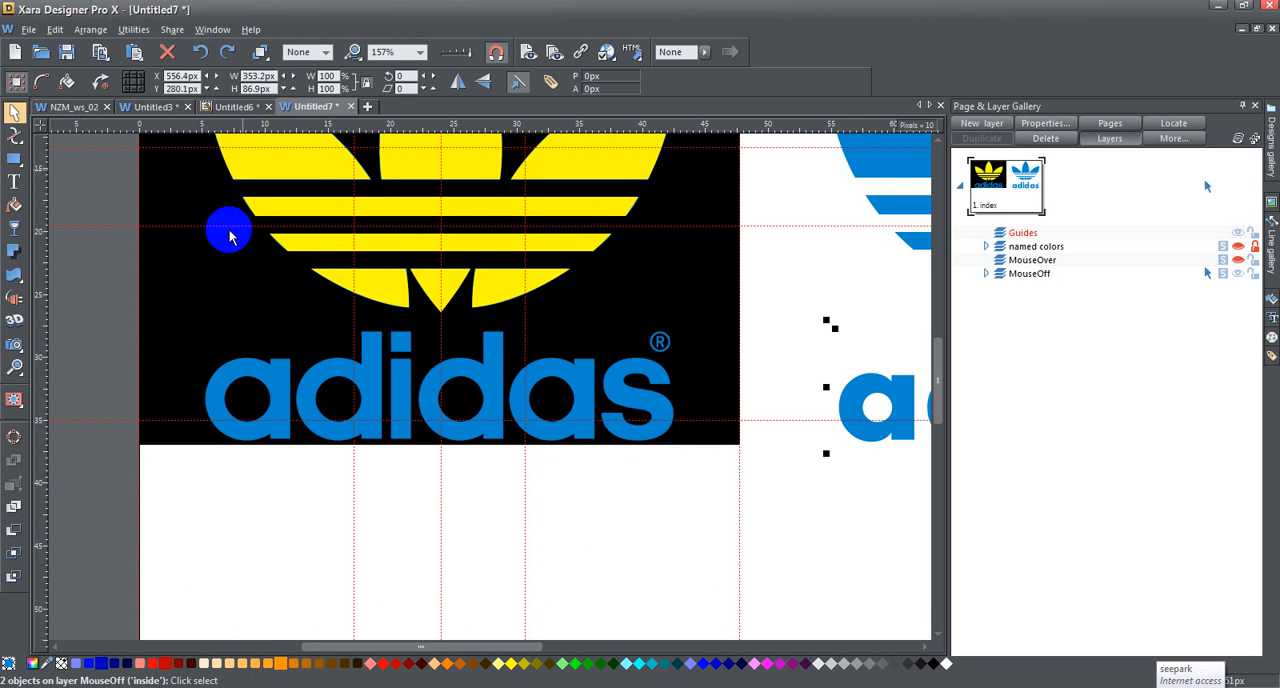
# Step: Add the text "adidas" in 24 px Aharoni below the black image area and enlarge it to about 340 by 75 px
pyautogui.moveTo(425, 647)
pyautogui.mouseDown()
pyautogui.moveTo(571, 643)
pyautogui.moveTo(443, 640)
pyautogui.mouseUp()
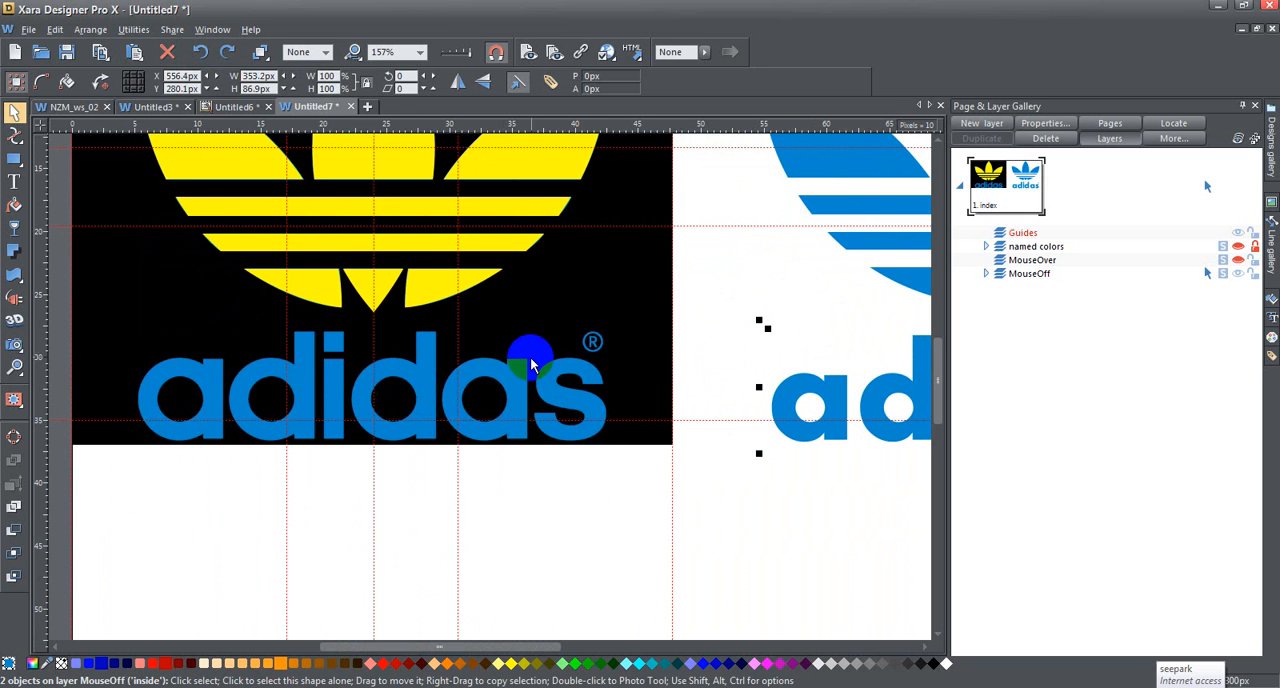
pyautogui.click(14, 182)
pyautogui.click(158, 548)
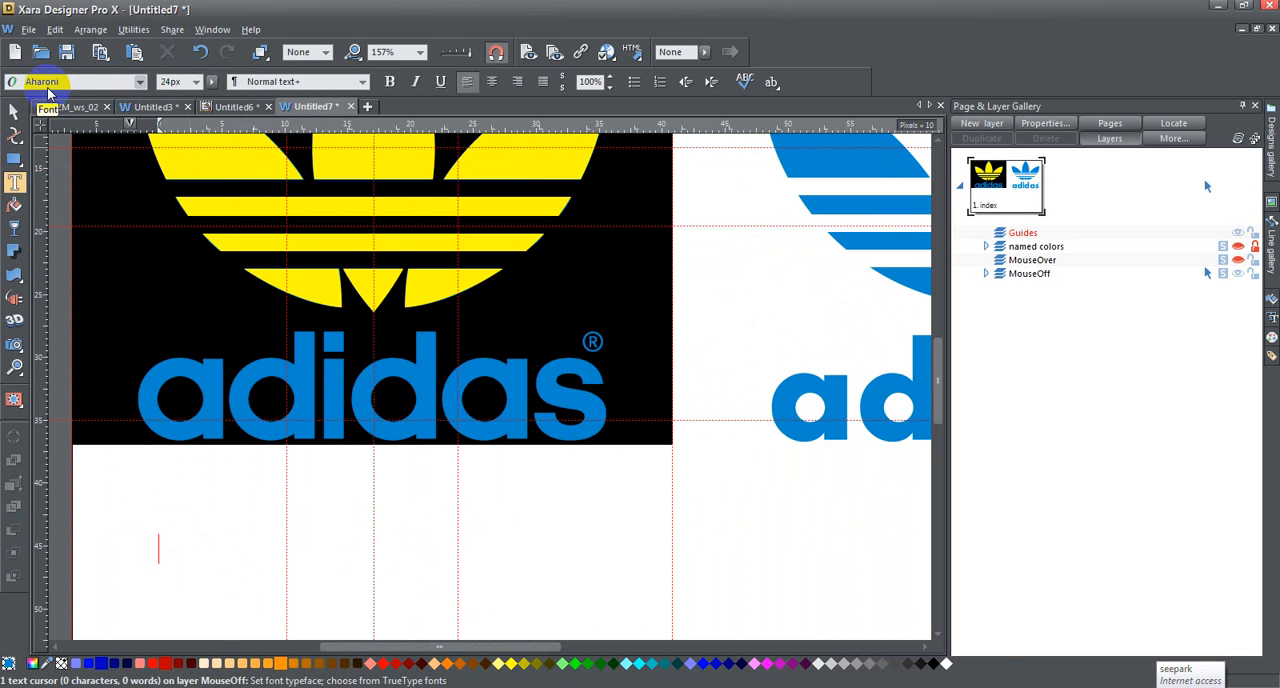
pyautogui.click(140, 82)
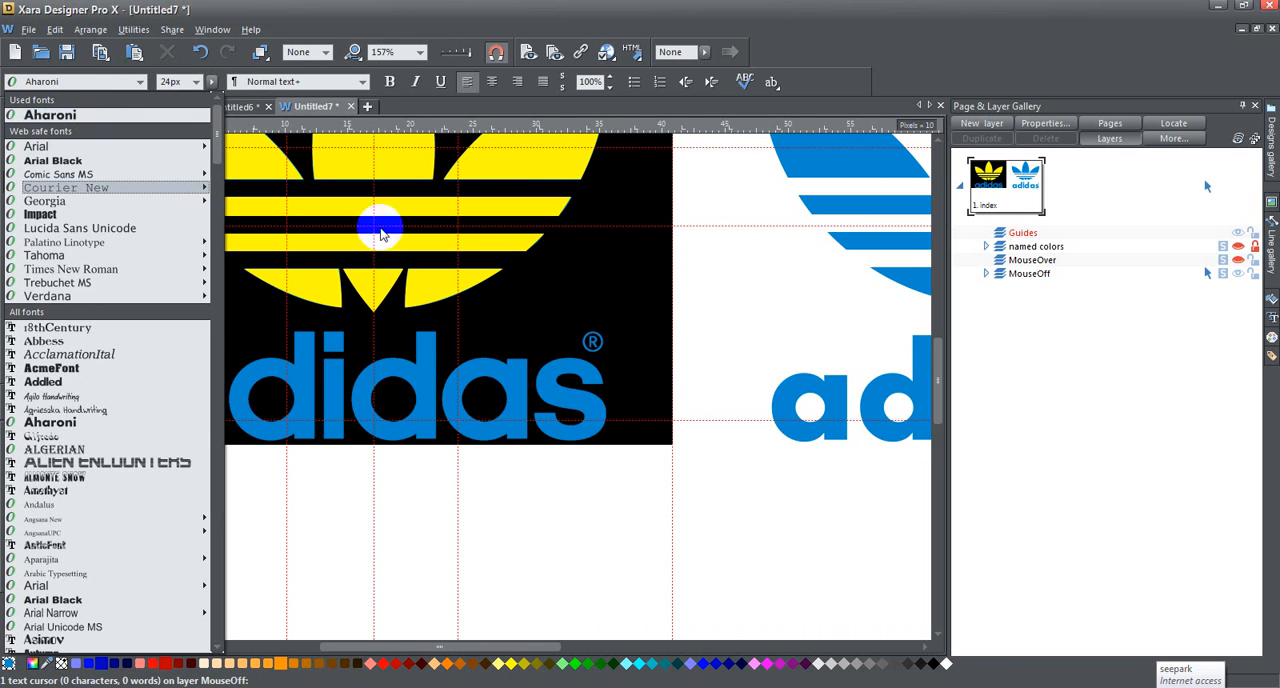
pyautogui.click(87, 115)
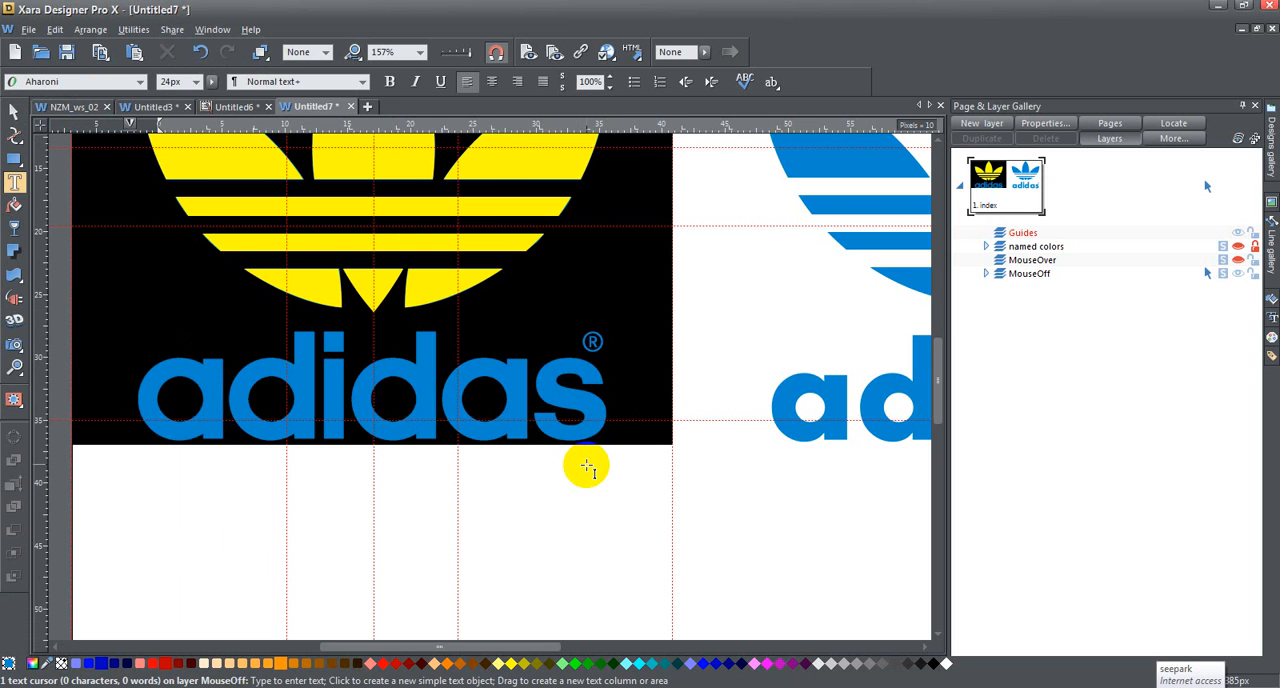
pyautogui.write('adi')
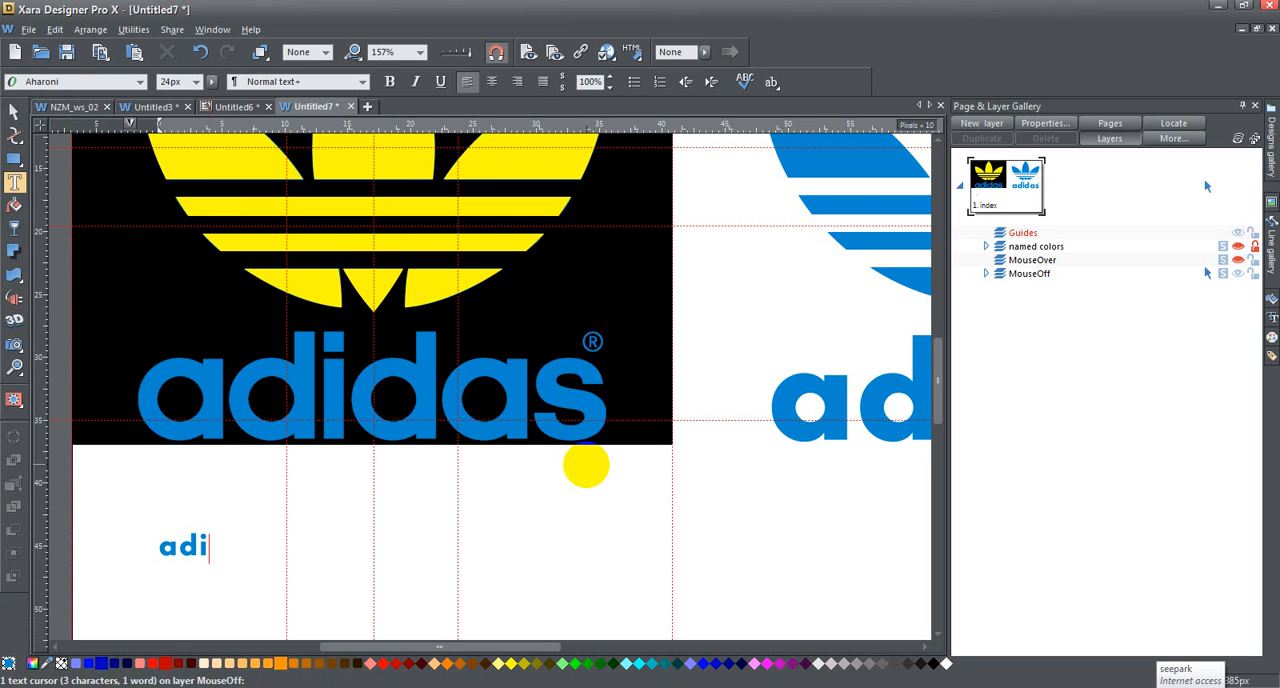
pyautogui.click(14, 111)
pyautogui.moveTo(275, 528); pyautogui.dragTo(604, 478)
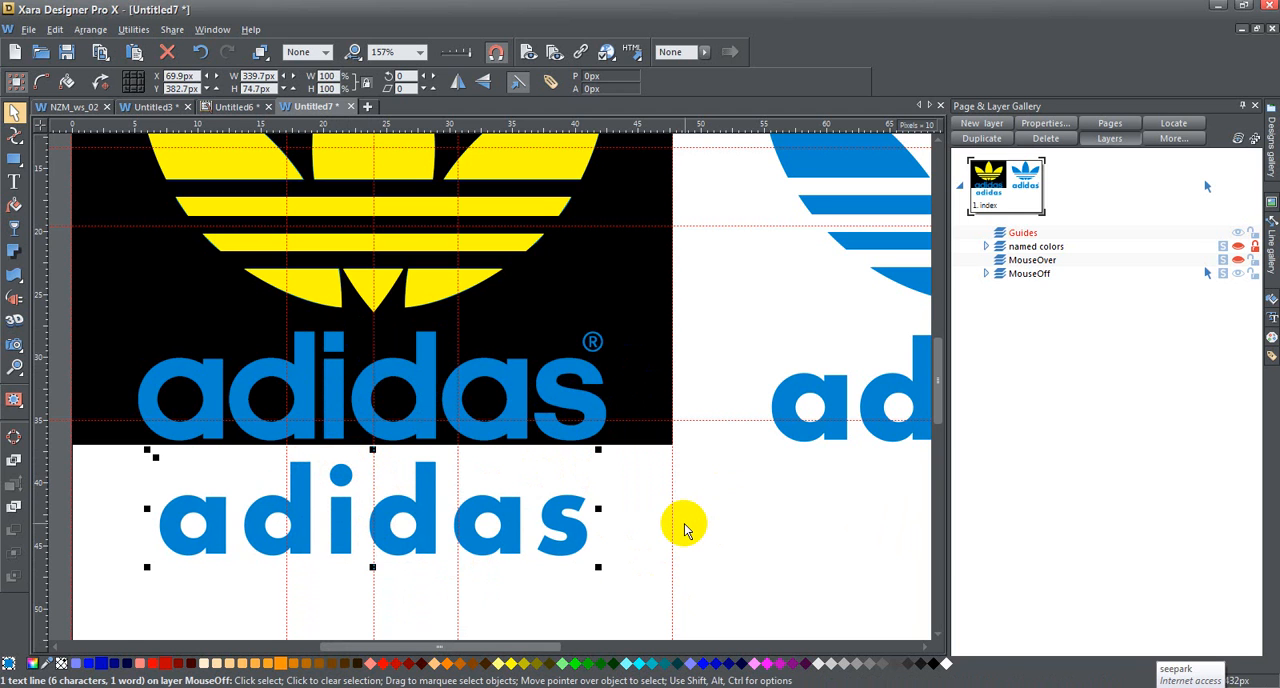
# Step: Delete the letter i from the new "adidas" text line
pyautogui.click(14, 182)
pyautogui.moveTo(353, 505); pyautogui.dragTo(332, 507)
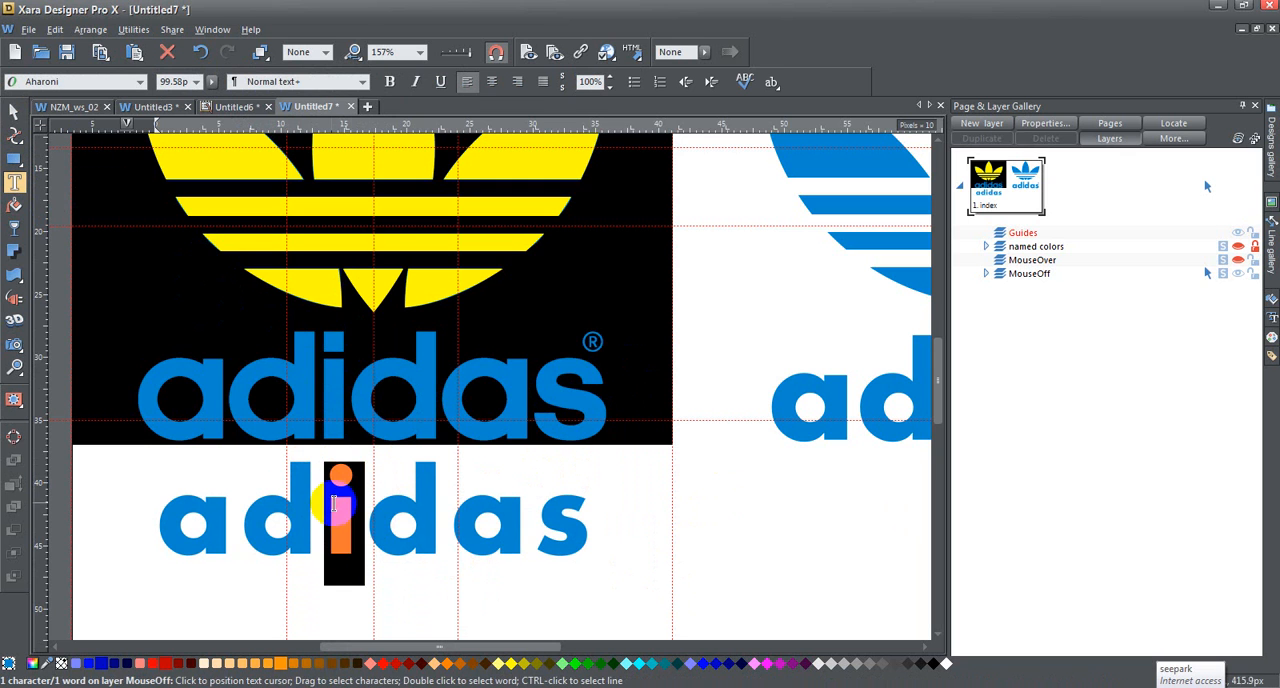
pyautogui.press('Delete')
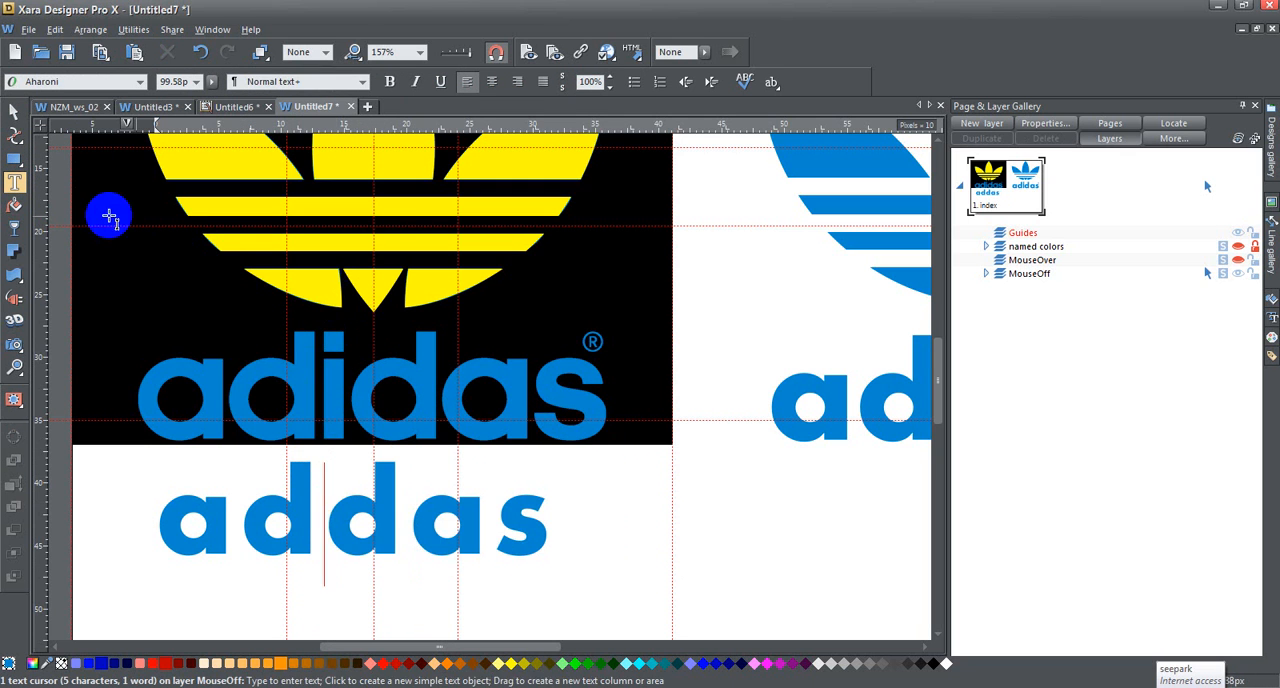
# Step: Draw a rectangle of about 16 by 63 px exactly over the stem of the i in the original lettering
pyautogui.click(14, 160)
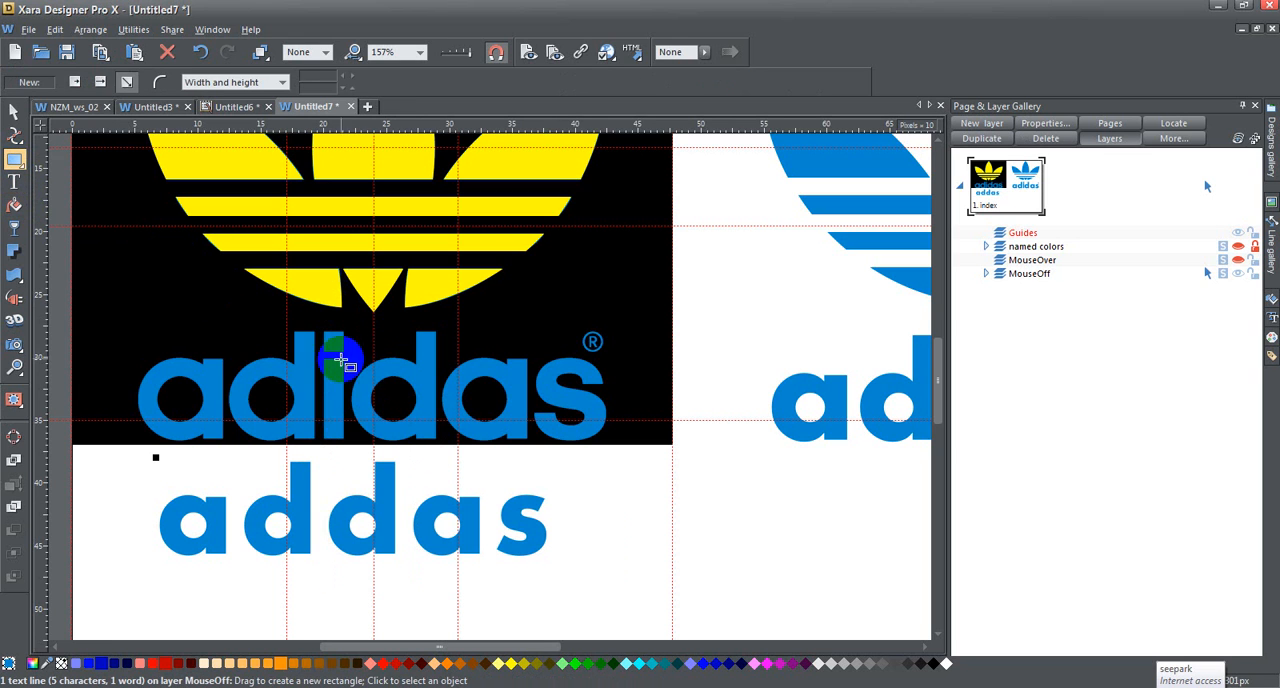
pyautogui.click(14, 367)
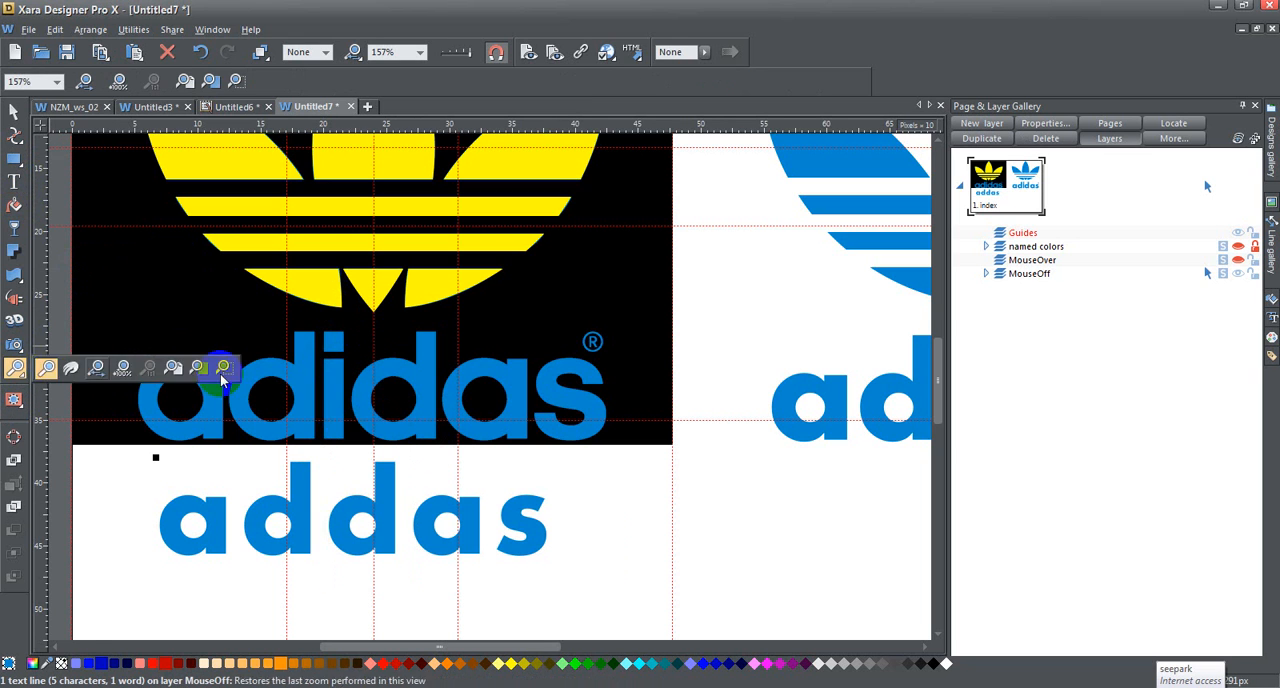
pyautogui.moveTo(294, 322); pyautogui.dragTo(366, 442)
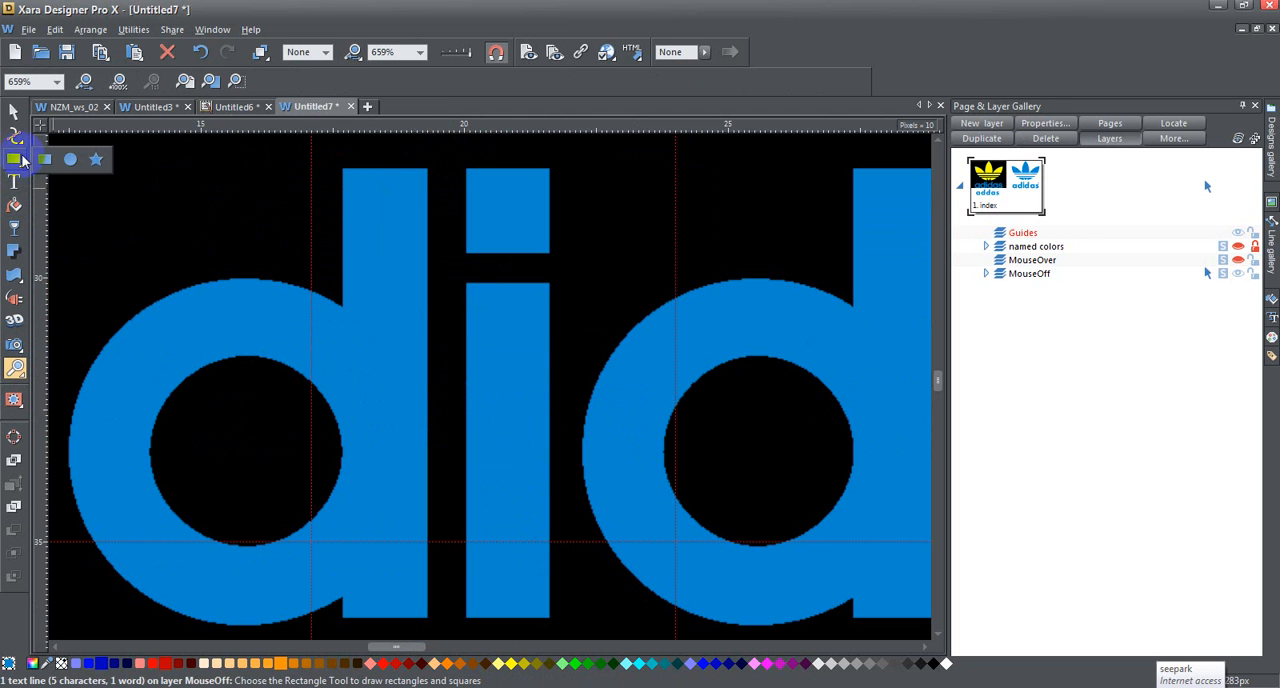
pyautogui.click(16, 160)
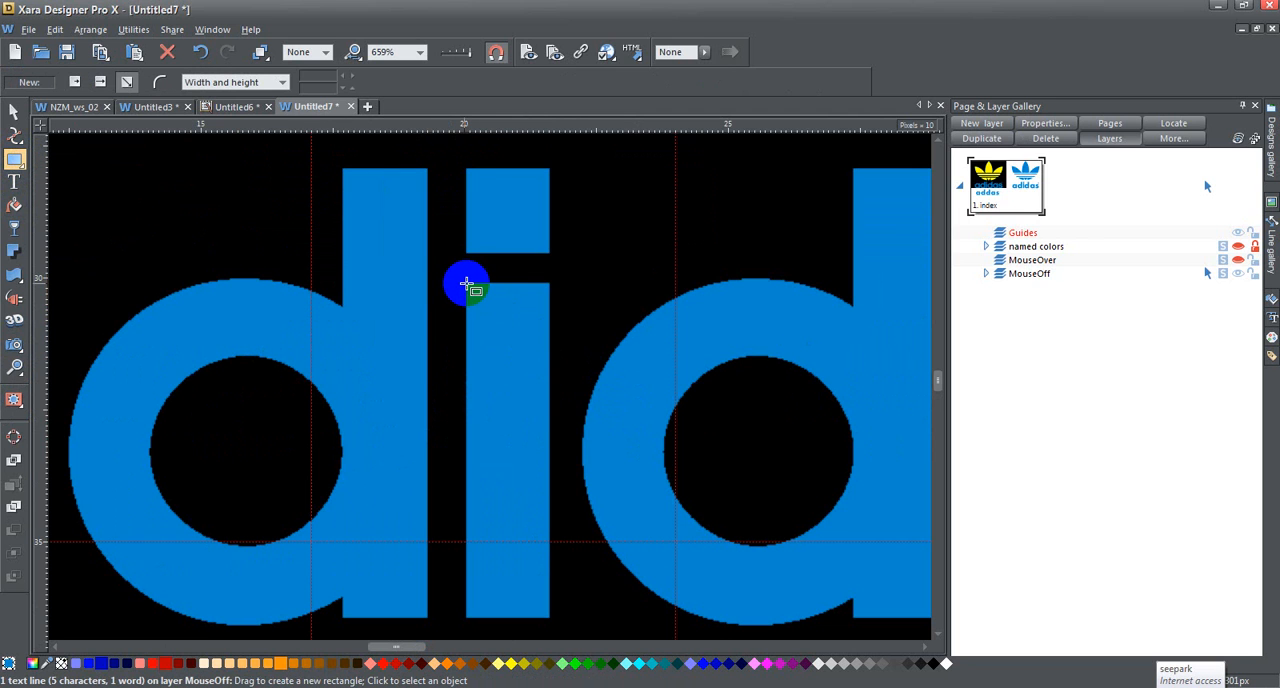
pyautogui.moveTo(466, 285); pyautogui.dragTo(549, 617)
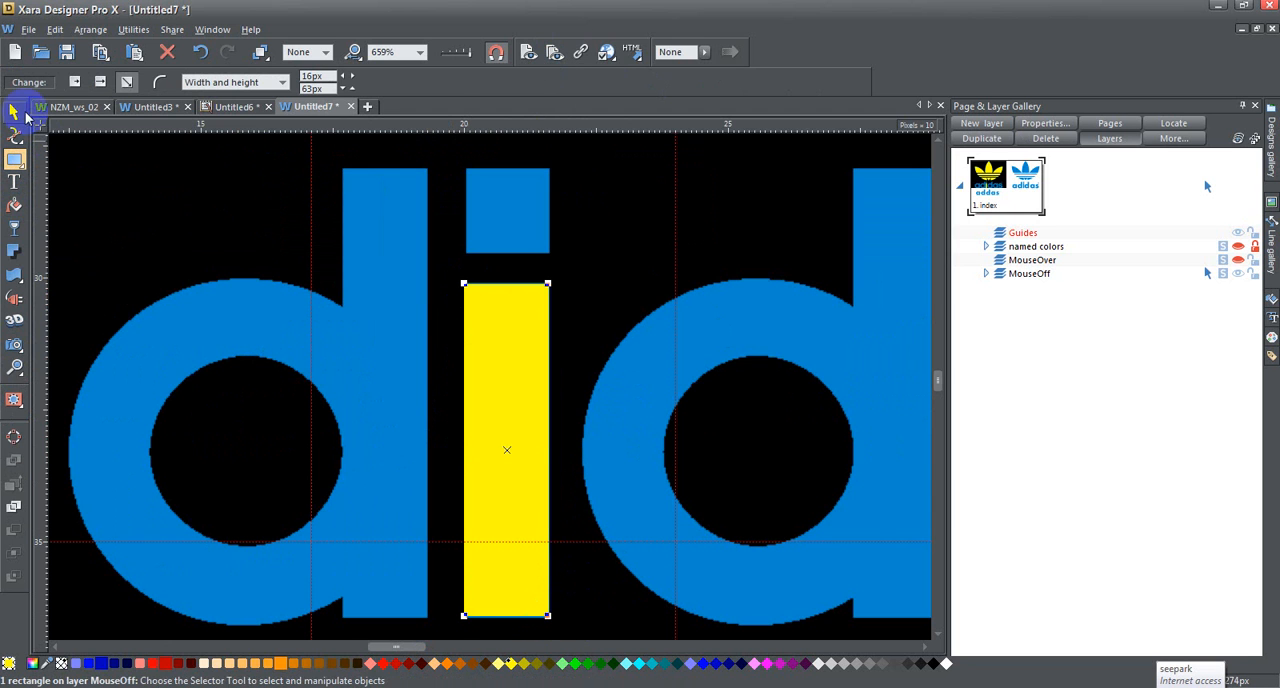
# Step: Clone the yellow stem rectangle and move the copy straight up to Y 279 px, level with the top of the i's square dot
pyautogui.click(17, 113)
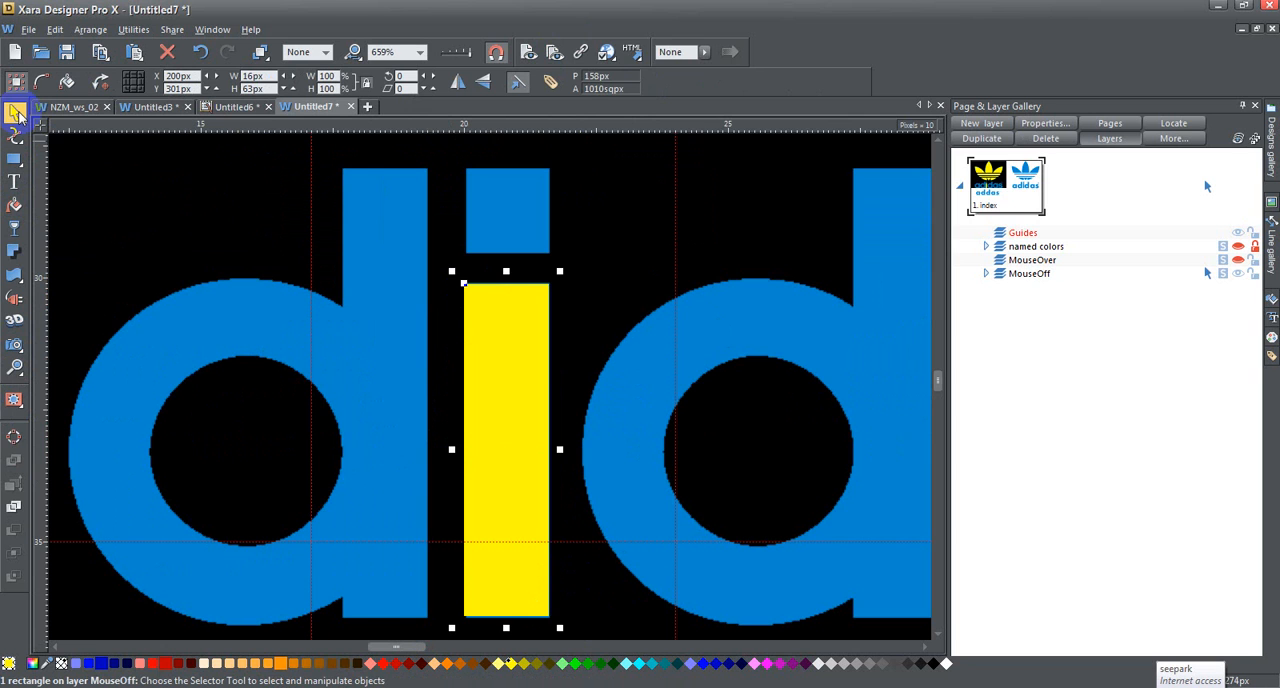
pyautogui.hotkey('ctrl', 'l')
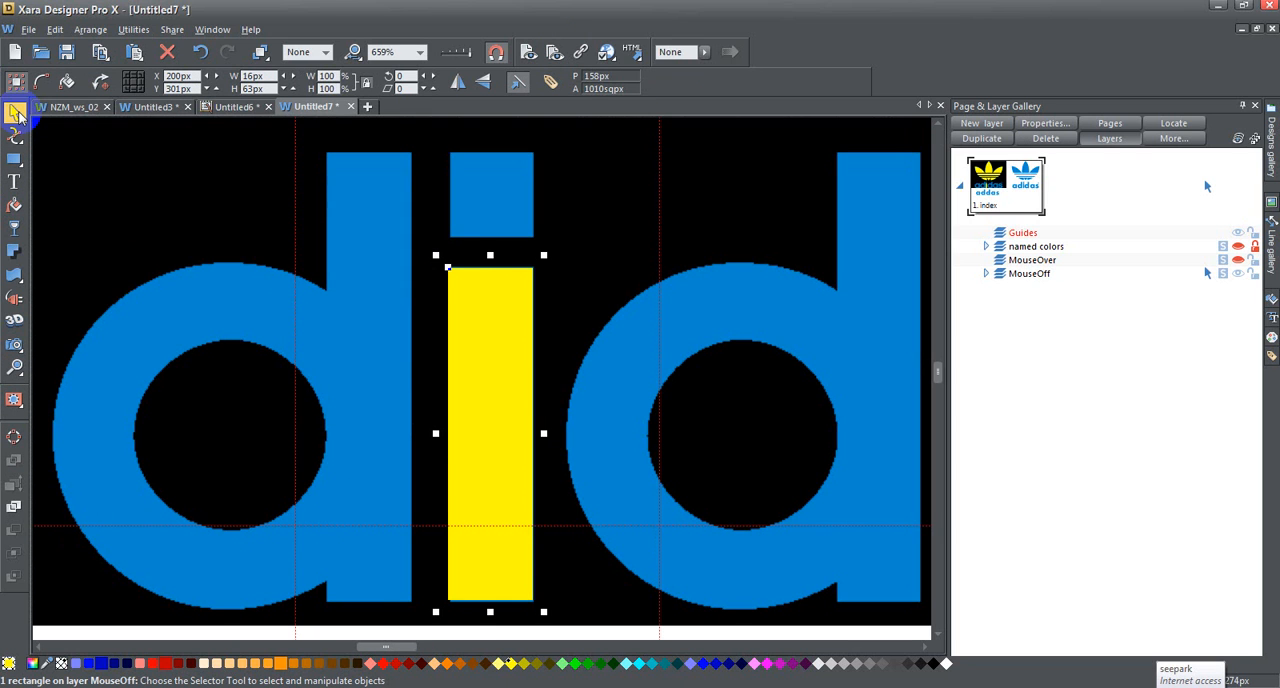
pyautogui.hotkey('ctrl', 'l')
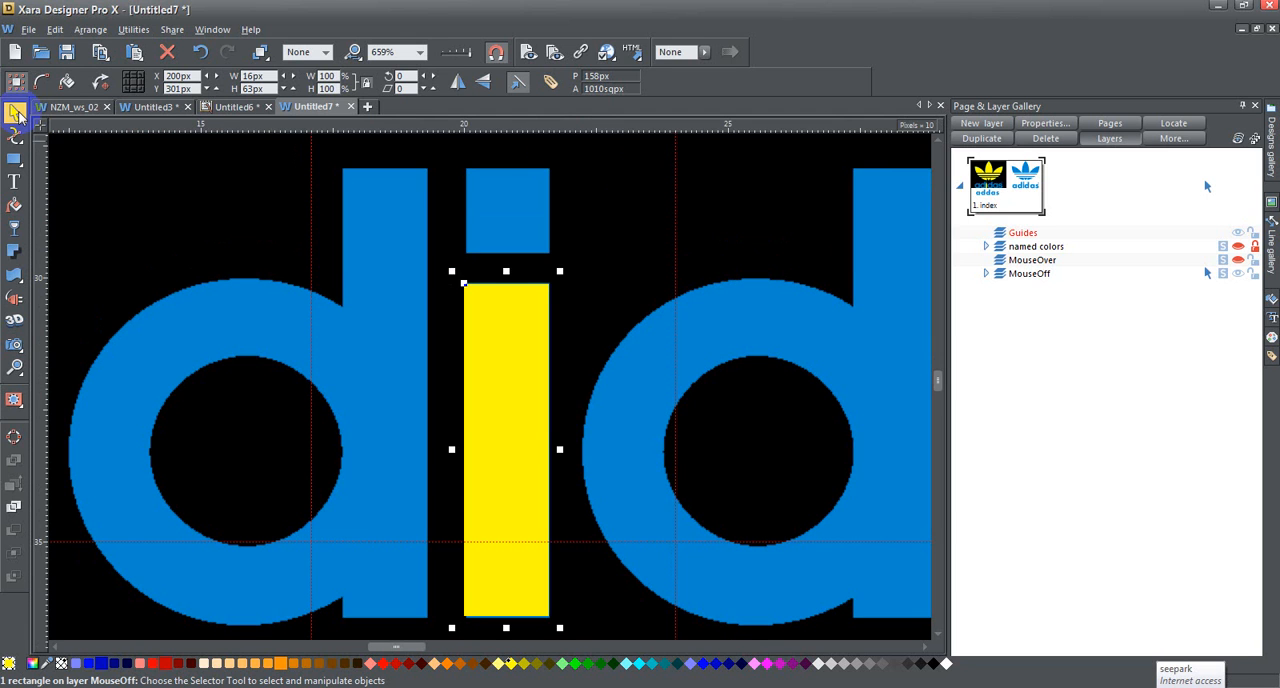
pyautogui.press('Up')
pyautogui.press('Up')
pyautogui.press('Up')
pyautogui.press('Up')
pyautogui.press('Up')
pyautogui.press('Up')
pyautogui.press('Up')
pyautogui.press('Up')
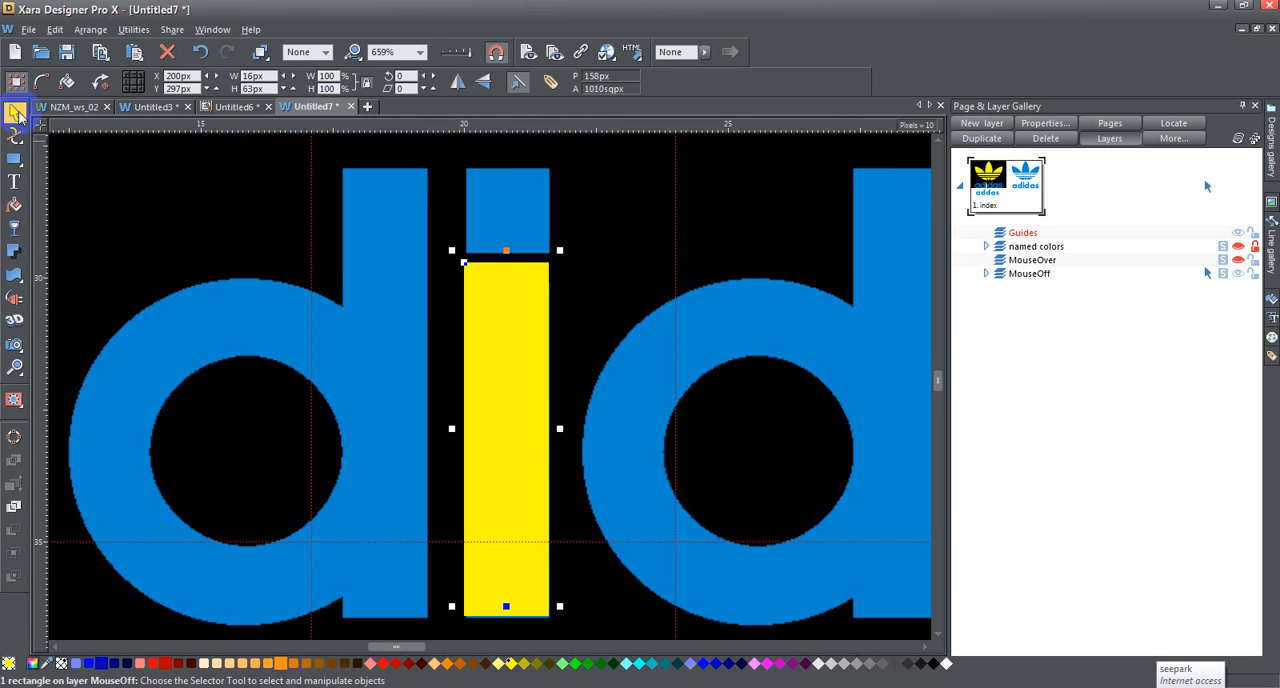
pyautogui.press('Up')
pyautogui.press('Up')
pyautogui.press('Up')
pyautogui.press('Up')
pyautogui.press('Up')
pyautogui.press('Up')
pyautogui.press('Up')
pyautogui.press('Up')
pyautogui.press('Up')
pyautogui.press('Up')
pyautogui.press('Up')
pyautogui.press('Up')
pyautogui.press('Up')
pyautogui.press('Up')
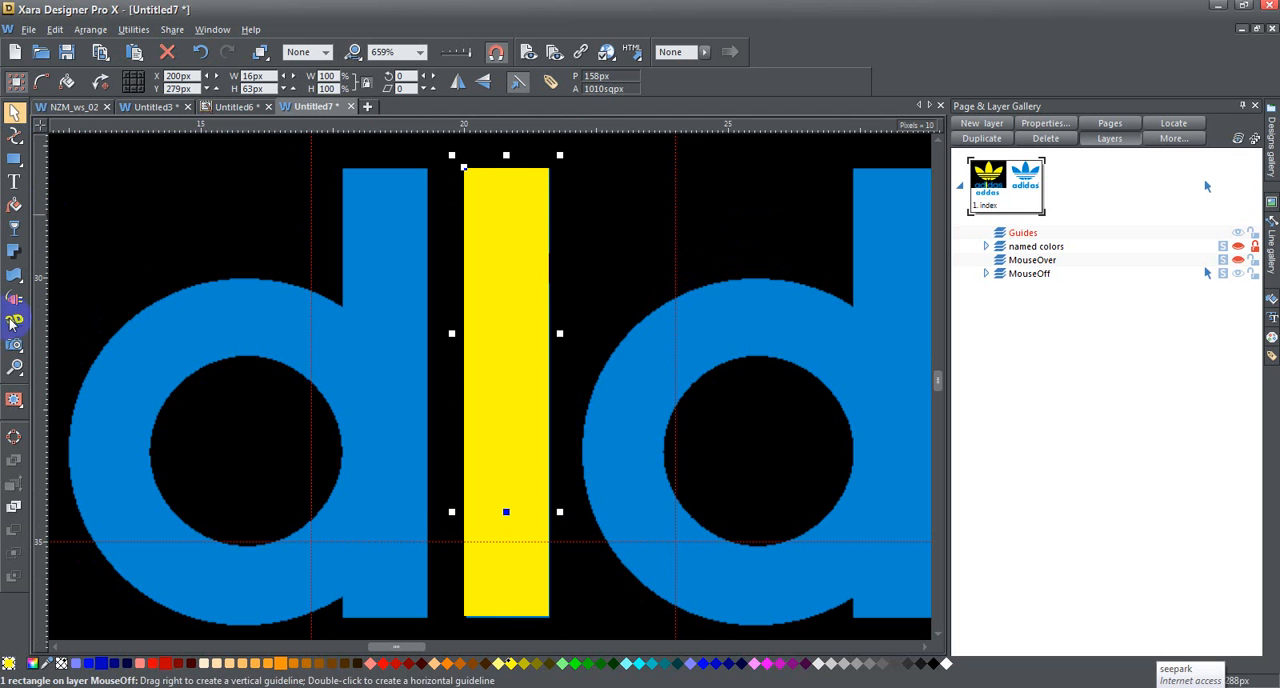
# Step: Shrink the upper yellow rectangle to 16 px high as the i's dot and merge it with the stem using Add Shapes
pyautogui.moveTo(506, 511); pyautogui.dragTo(508, 255)
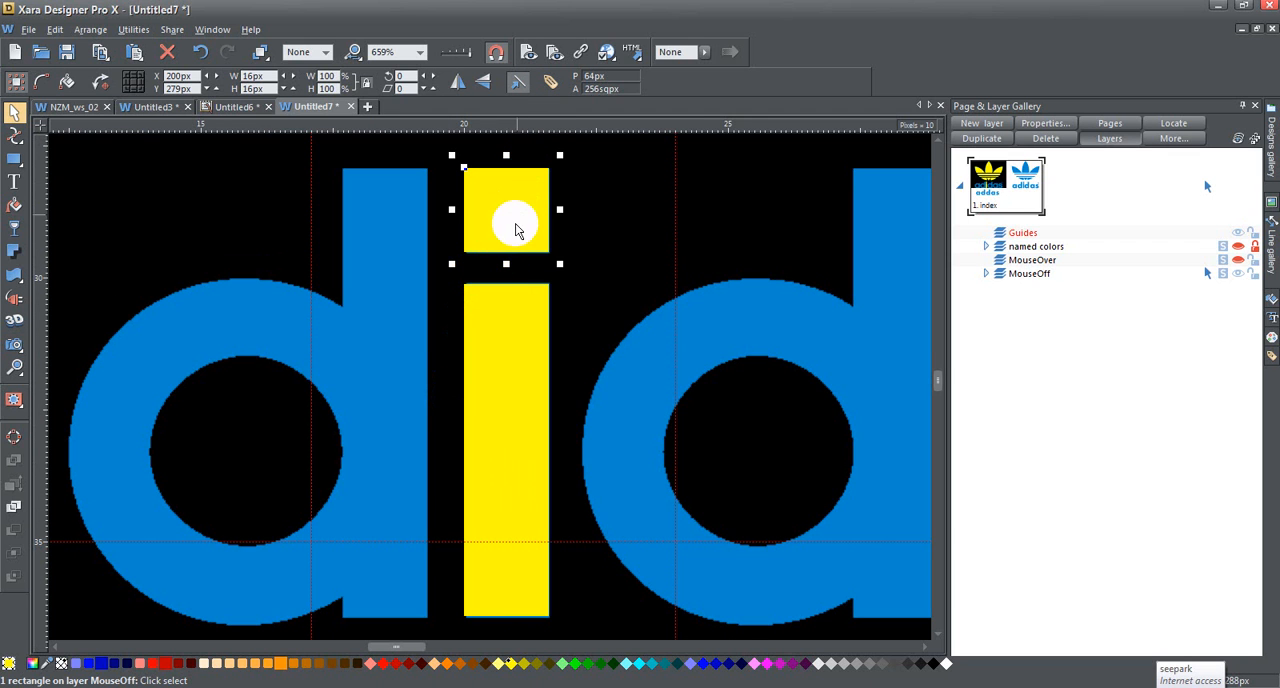
pyautogui.keyDown('shift'); pyautogui.click(514, 363); pyautogui.keyUp('shift')
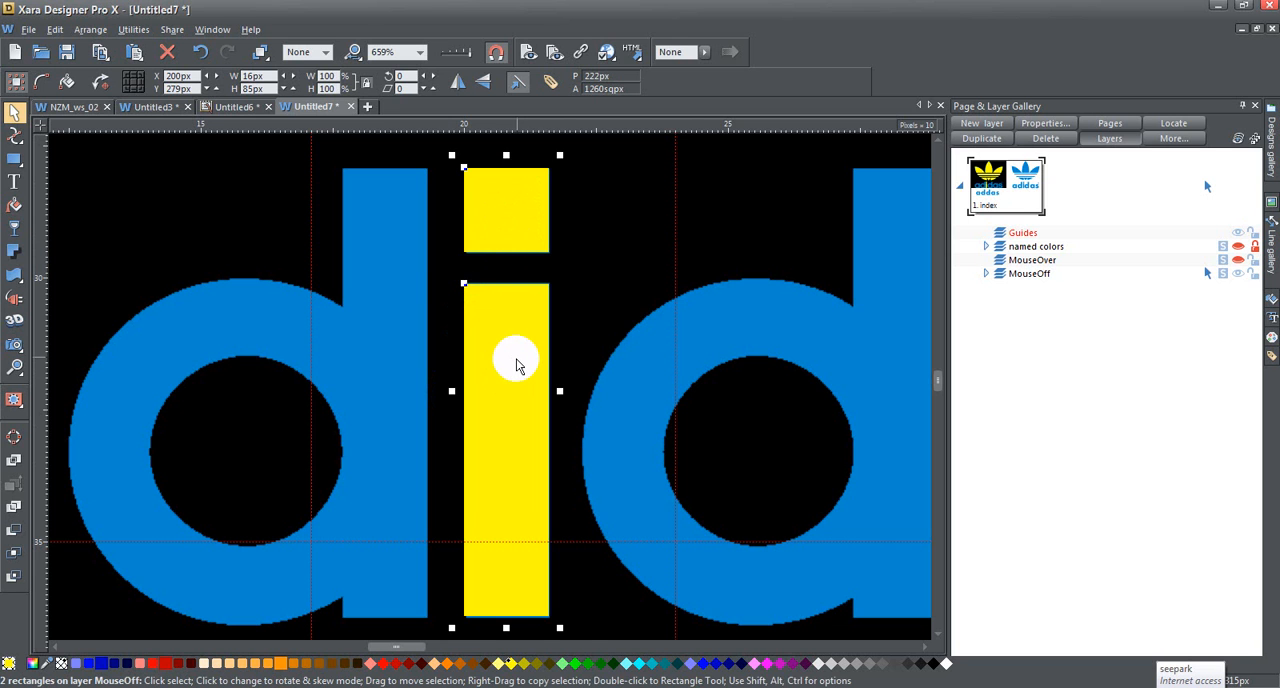
pyautogui.click(90, 29)
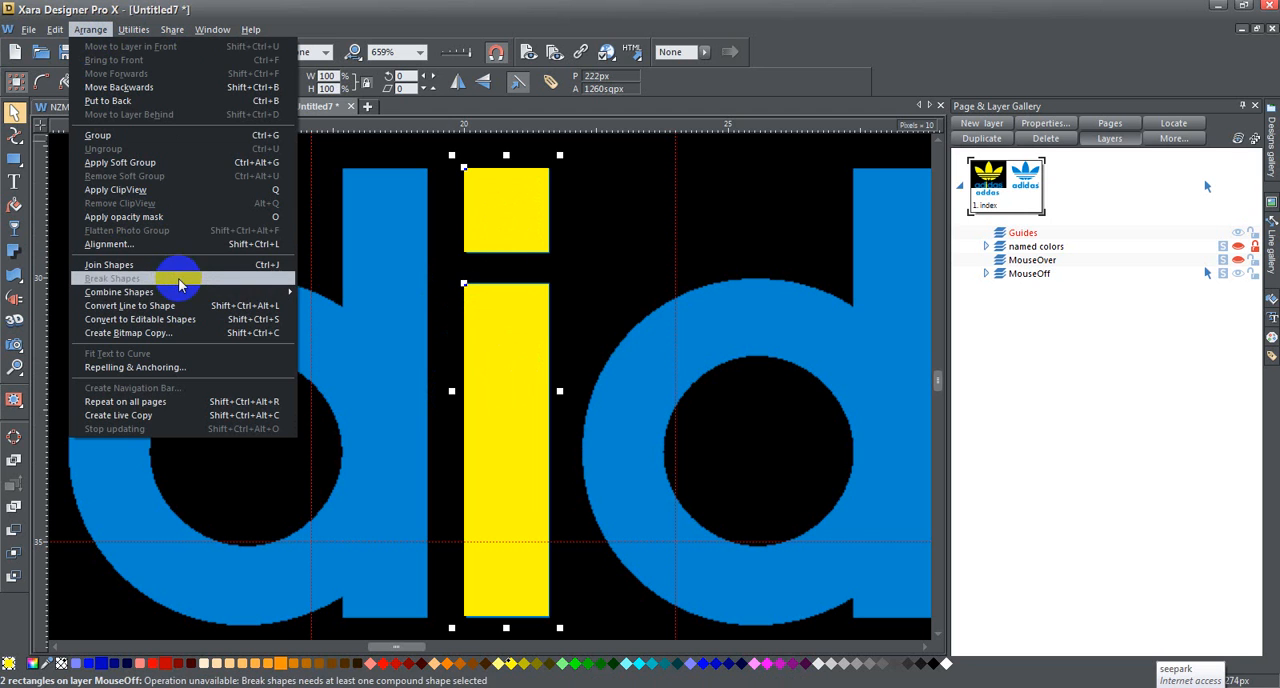
pyautogui.moveTo(171, 290)
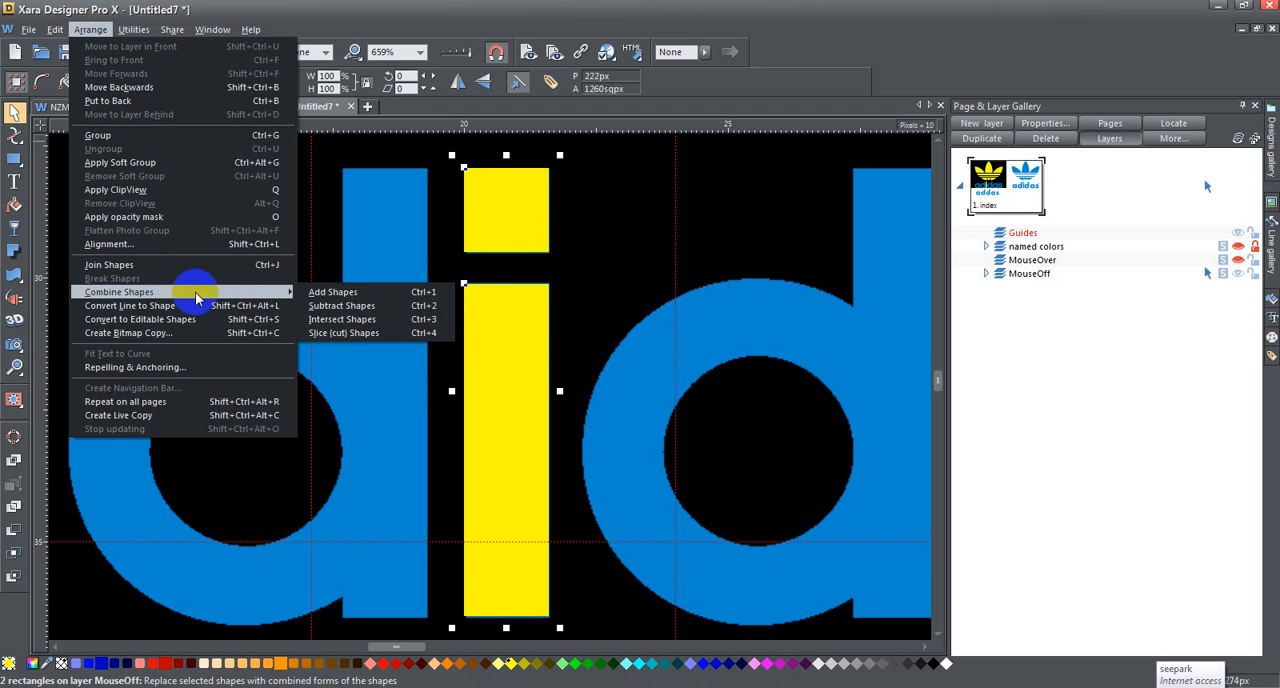
pyautogui.click(334, 292)
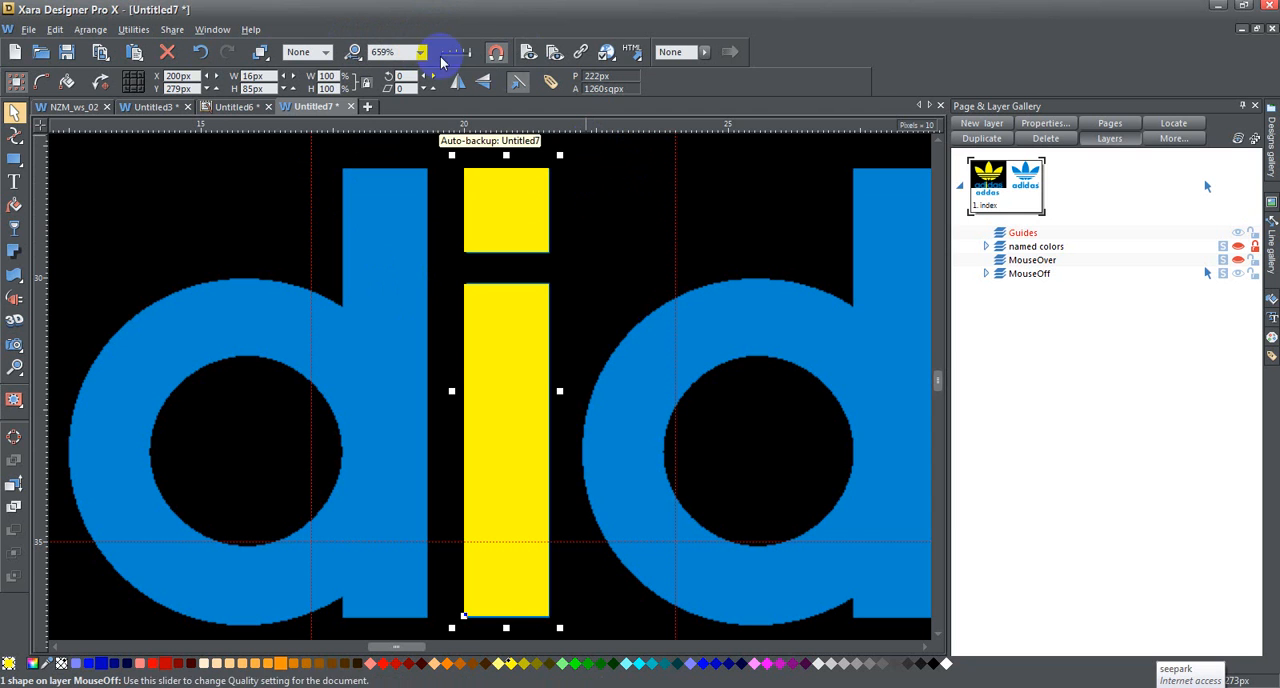
# Step: Cut the combined yellow i shape out of the original lettering
pyautogui.click(416, 51)
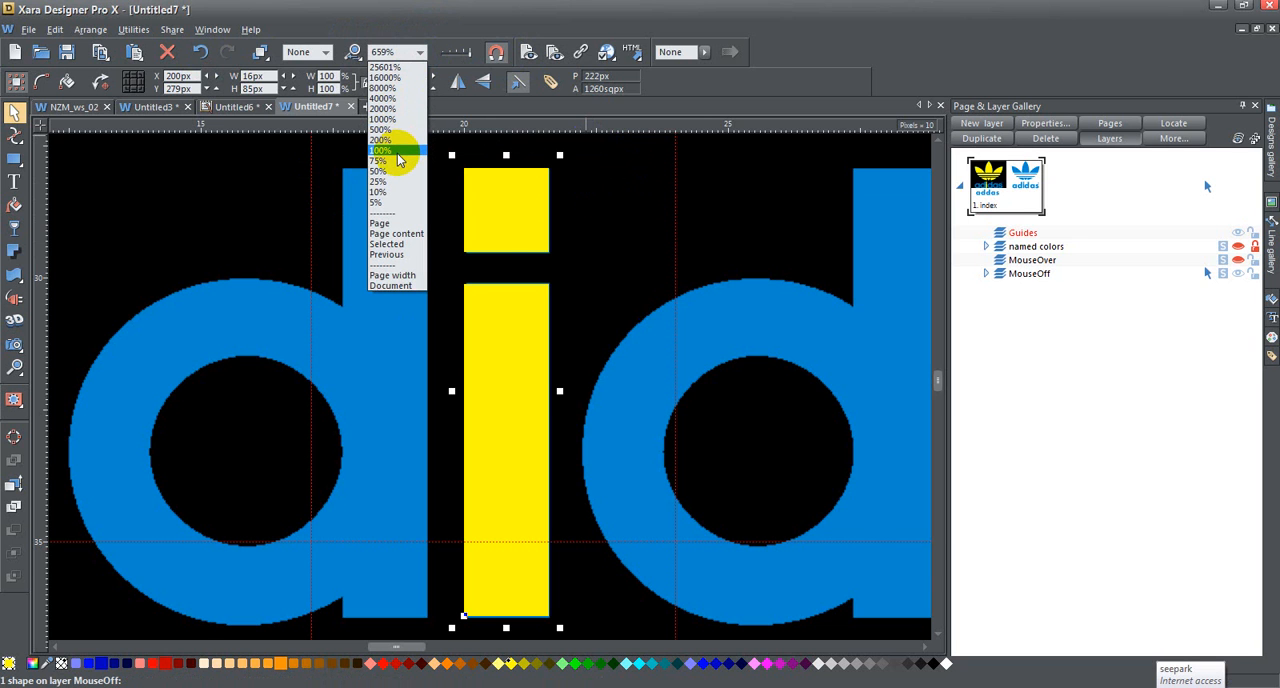
pyautogui.click(392, 140)
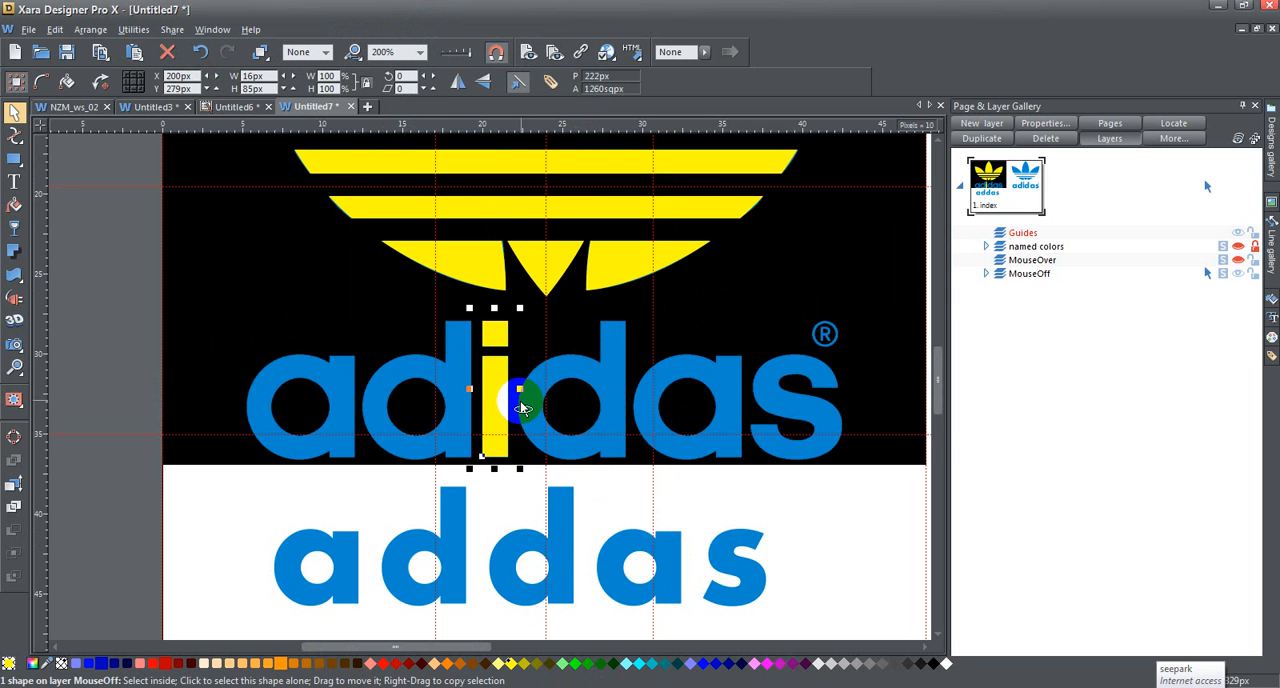
pyautogui.press('Delete')
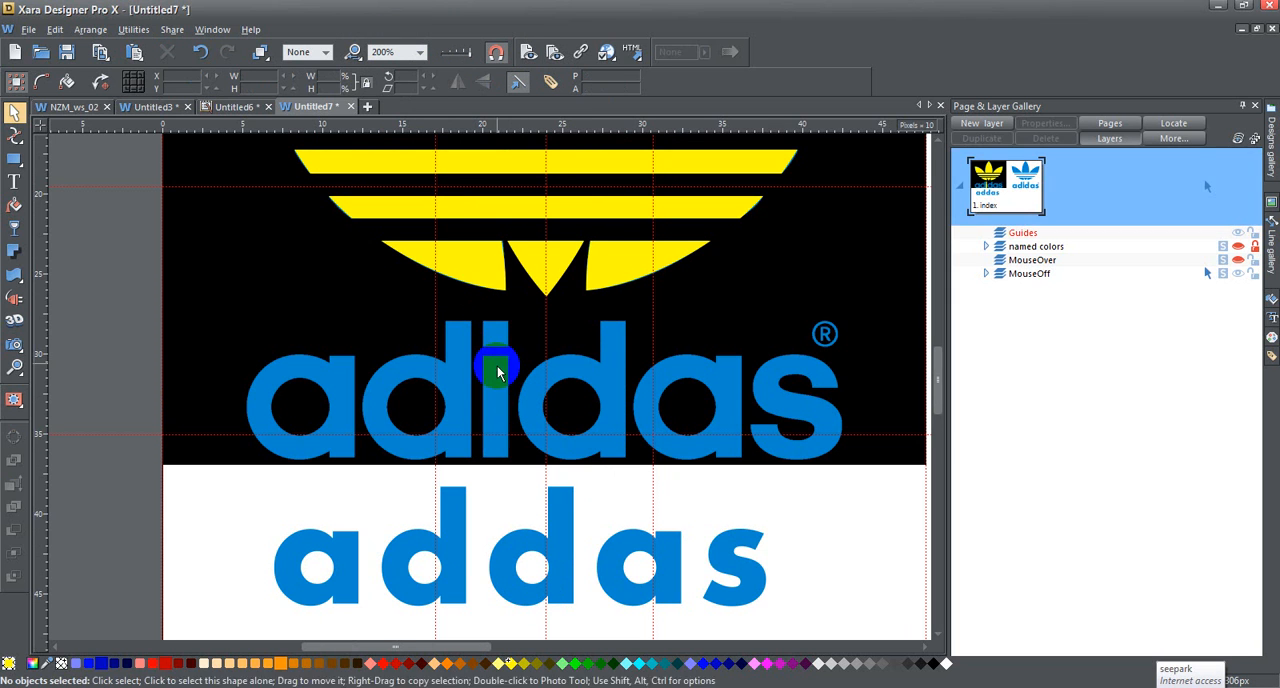
# Step: Try to paste the i shape inline between the two d's of the "addas" text line
pyautogui.click(14, 182)
pyautogui.click(478, 573)
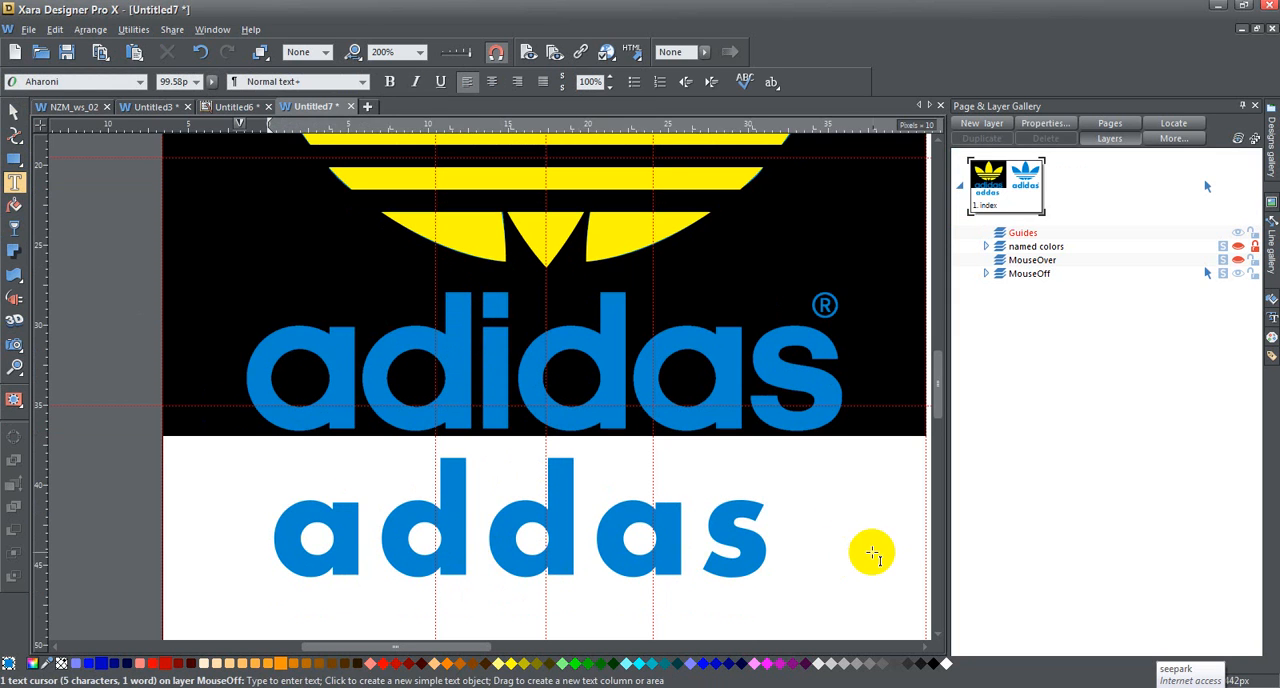
pyautogui.write('i')
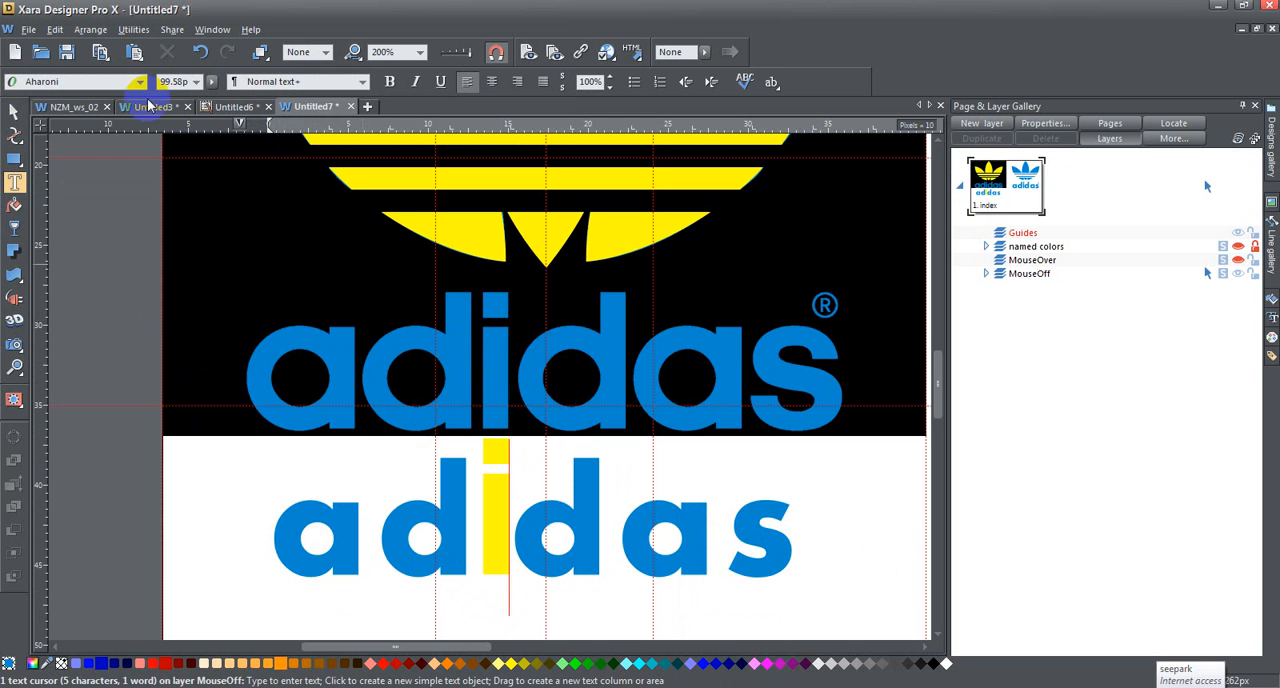
pyautogui.press('BackSpace')
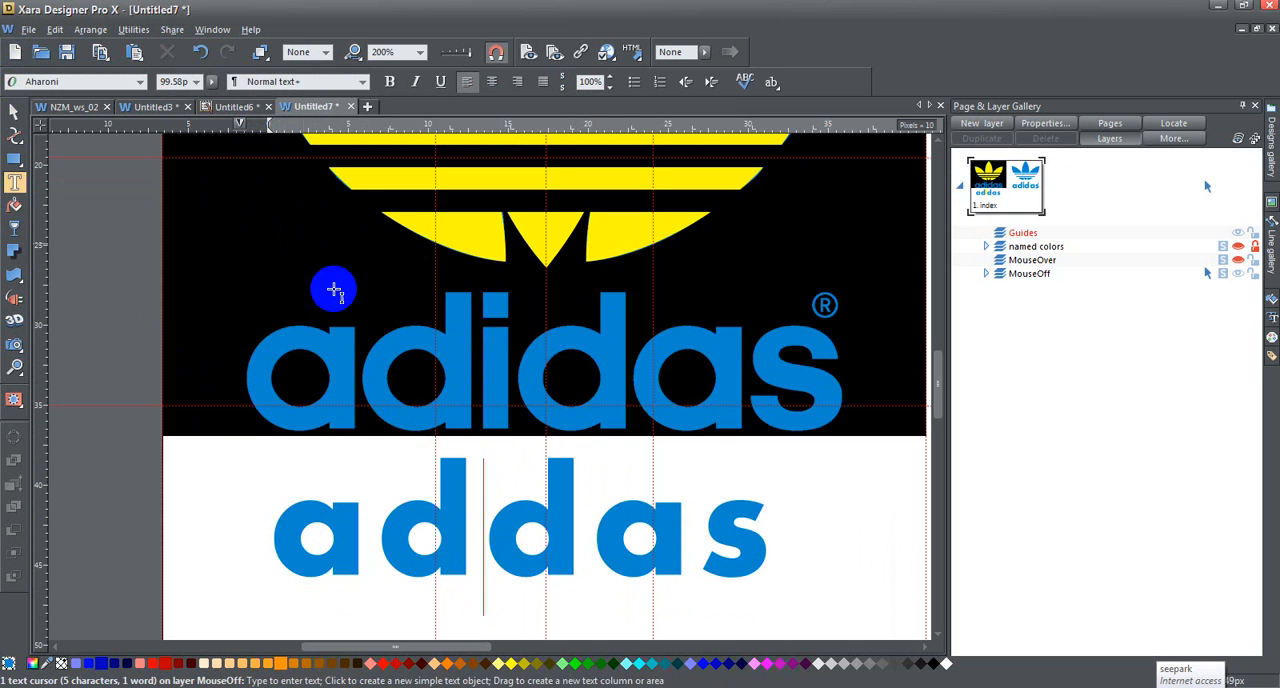
# Step: Move the "addas" text line to about X 49 px, Y 393 px
pyautogui.click(14, 110)
pyautogui.click(500, 520)
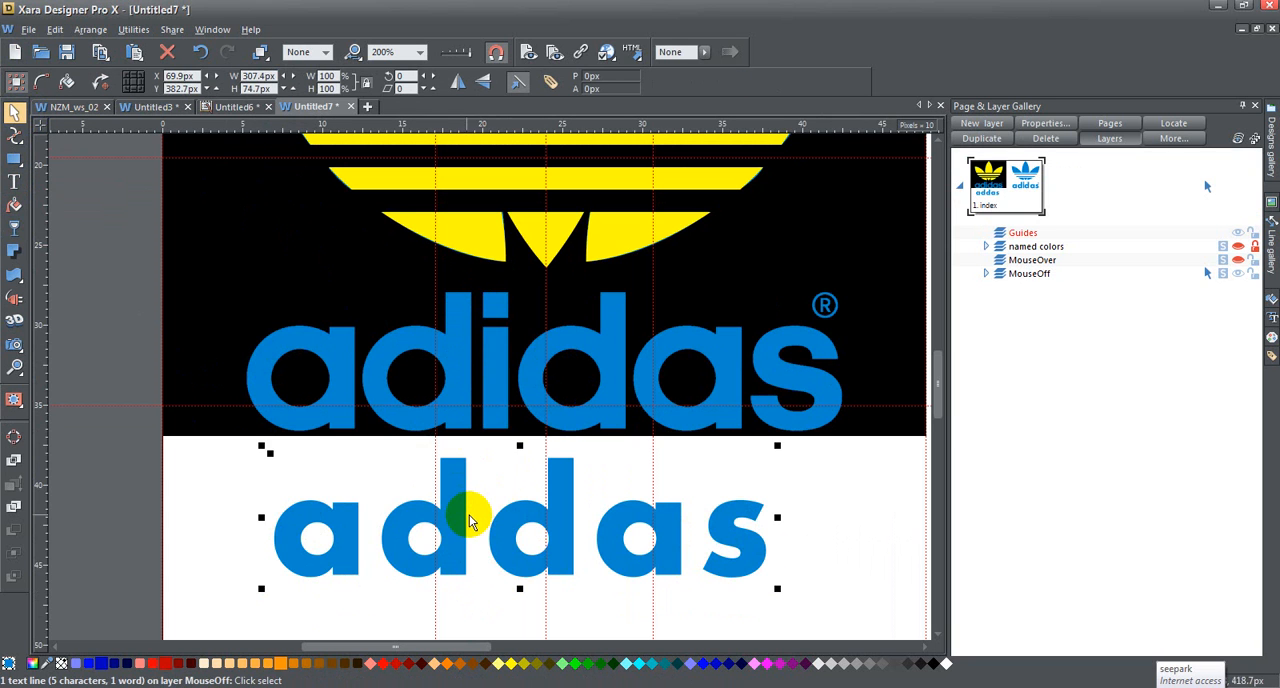
pyautogui.moveTo(457, 500); pyautogui.dragTo(423, 491)
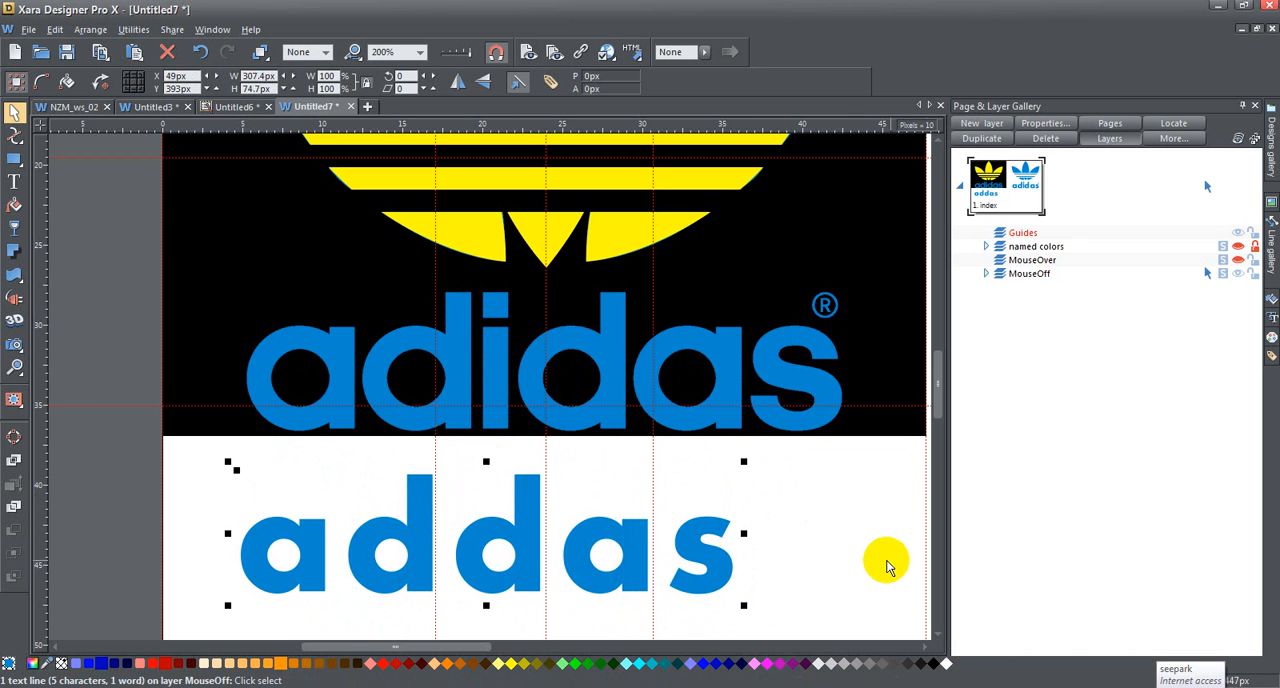
# Step: Paste the i shape between the two d's on the text's baseline and enlarge the text line to 349.6 by 85 px, matching its height
pyautogui.click(860, 527)
pyautogui.hotkey('ctrl', 'v')
pyautogui.moveTo(490, 418); pyautogui.dragTo(452, 568)
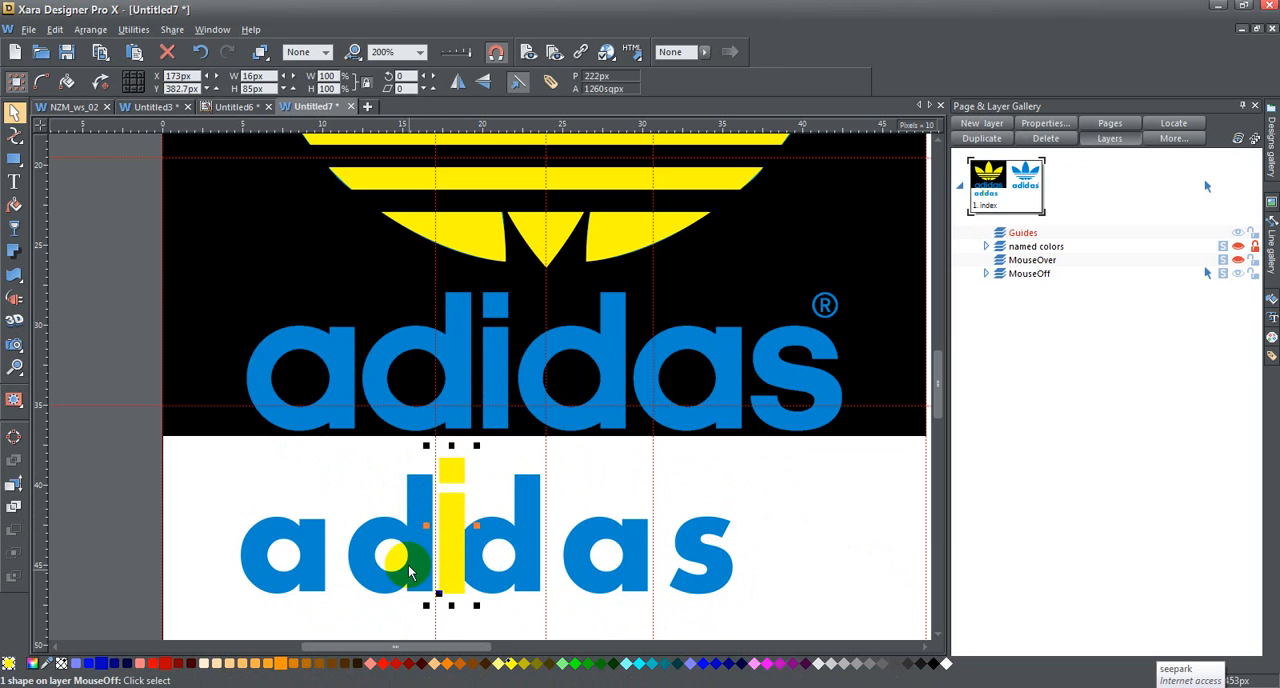
pyautogui.click(410, 490)
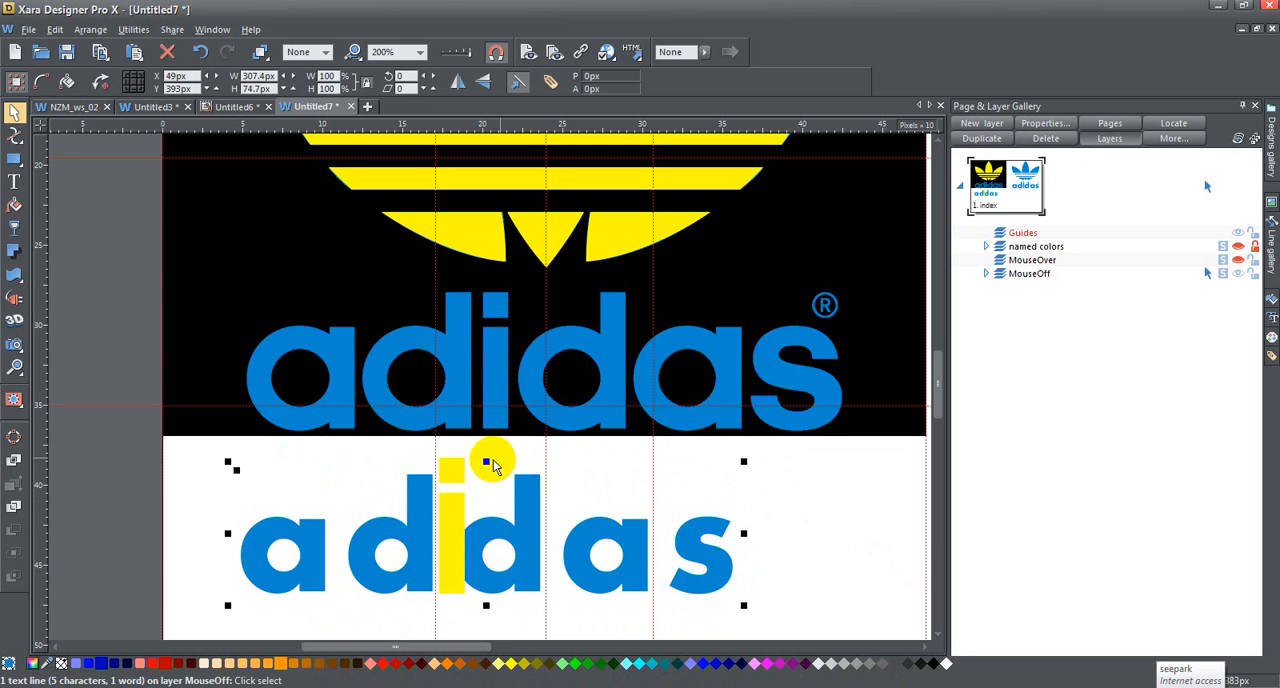
pyautogui.moveTo(746, 463); pyautogui.dragTo(786, 452)
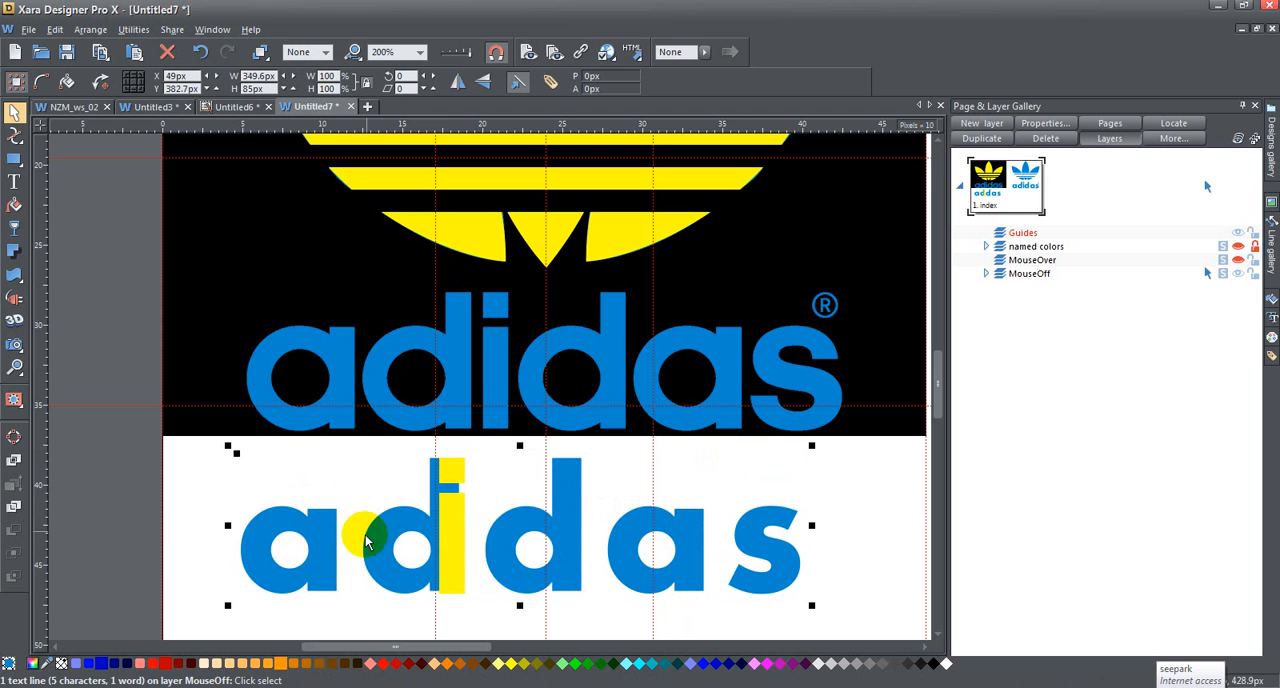
# Step: Cut the yellow i shape and paste it inline between the two d's of the enlarged text line
pyautogui.click(455, 505)
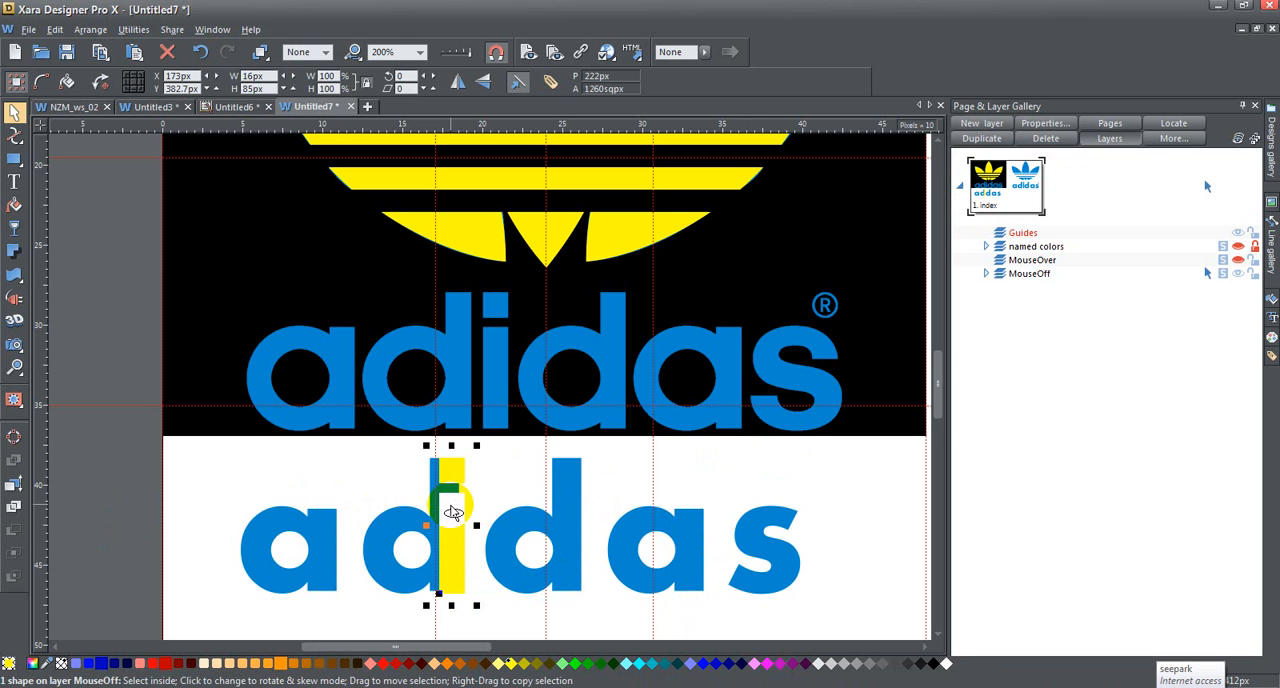
pyautogui.press('Delete')
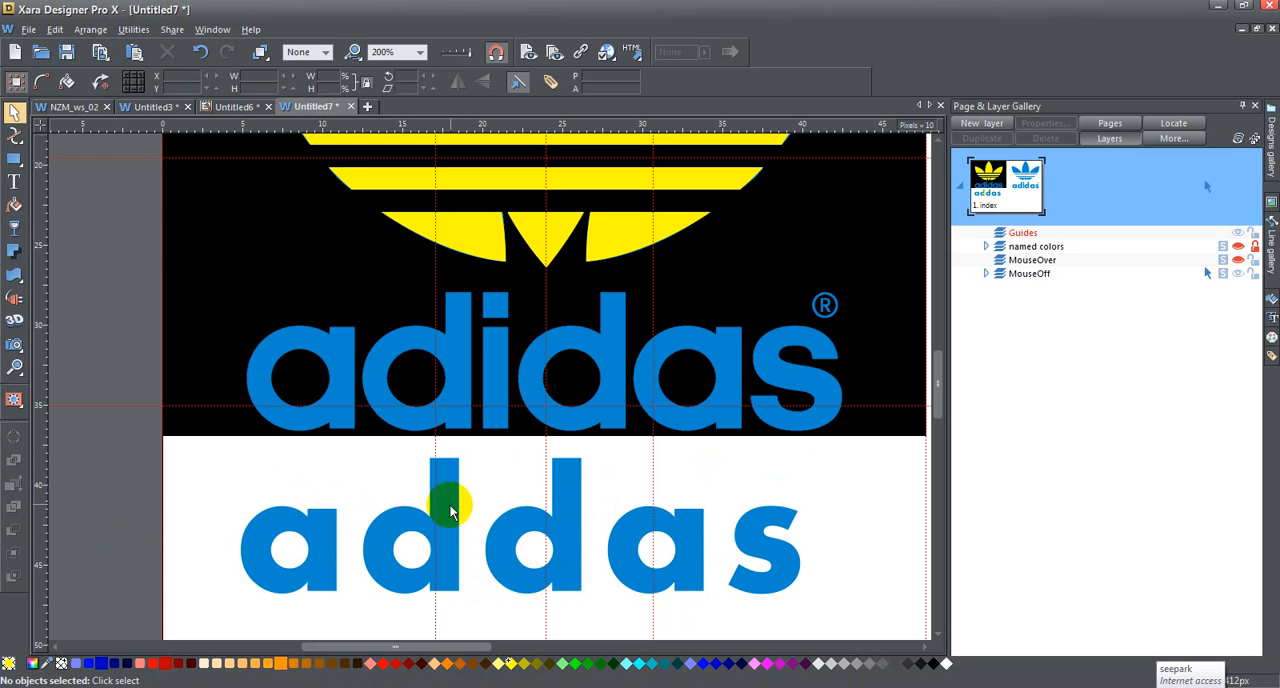
pyautogui.click(14, 181)
pyautogui.click(470, 528)
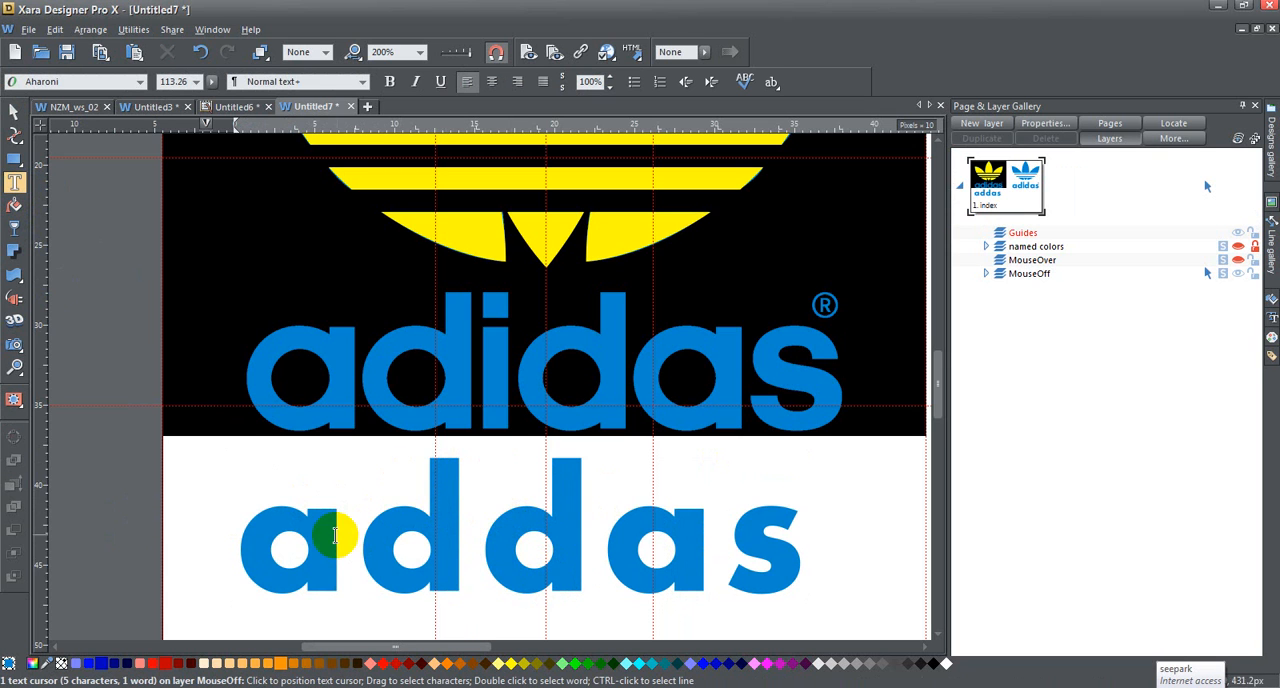
pyautogui.write('i')
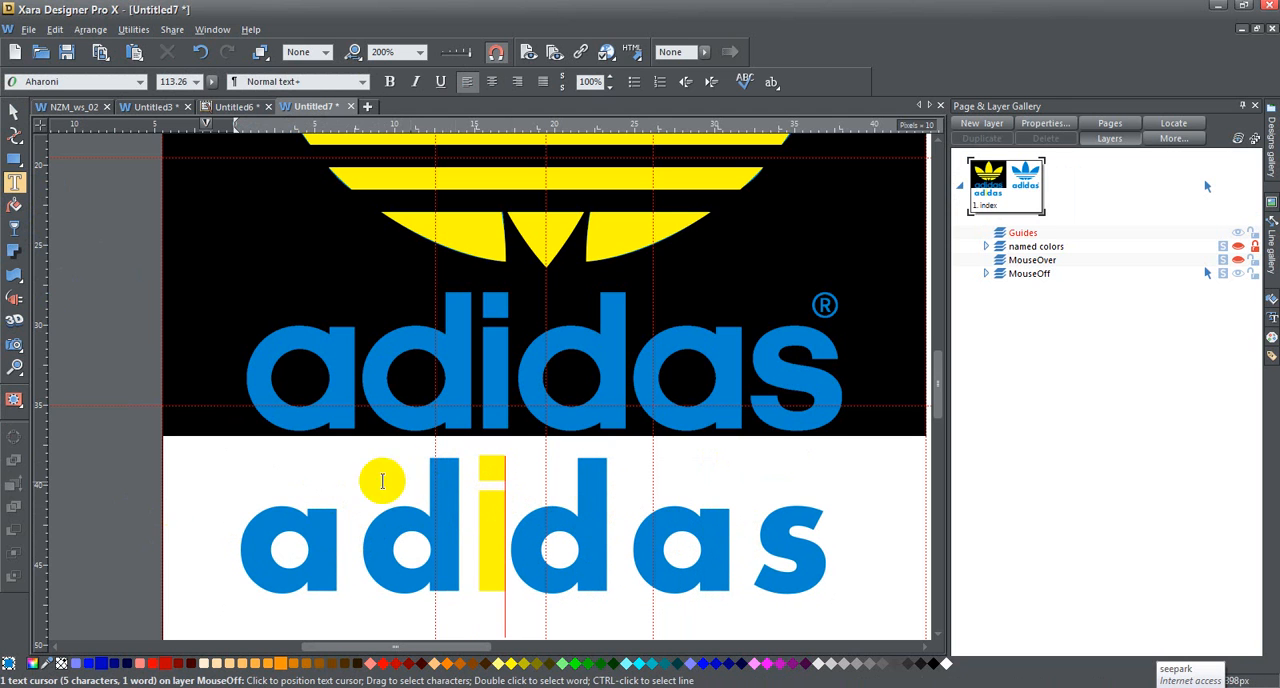
# Step: Try to recolour the inline yellow i with the blue sampled from the neighbouring letters
pyautogui.moveTo(15, 163)
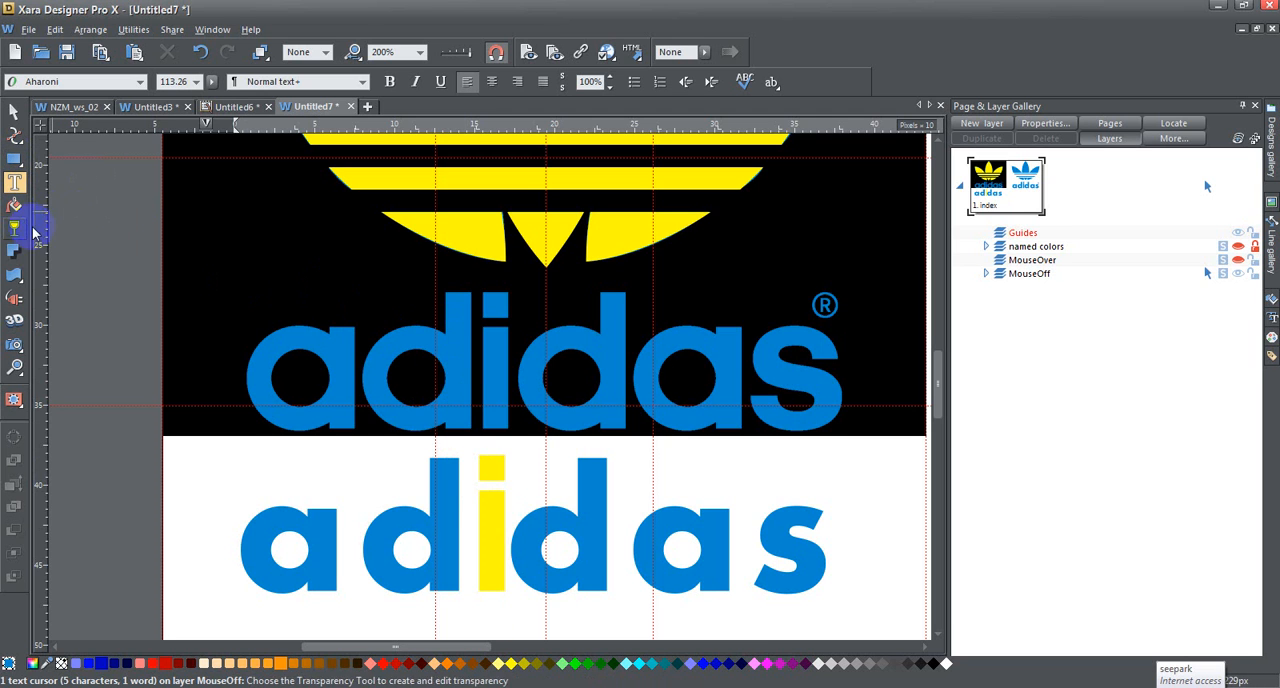
pyautogui.click(488, 500)
pyautogui.moveTo(501, 509); pyautogui.dragTo(472, 510)
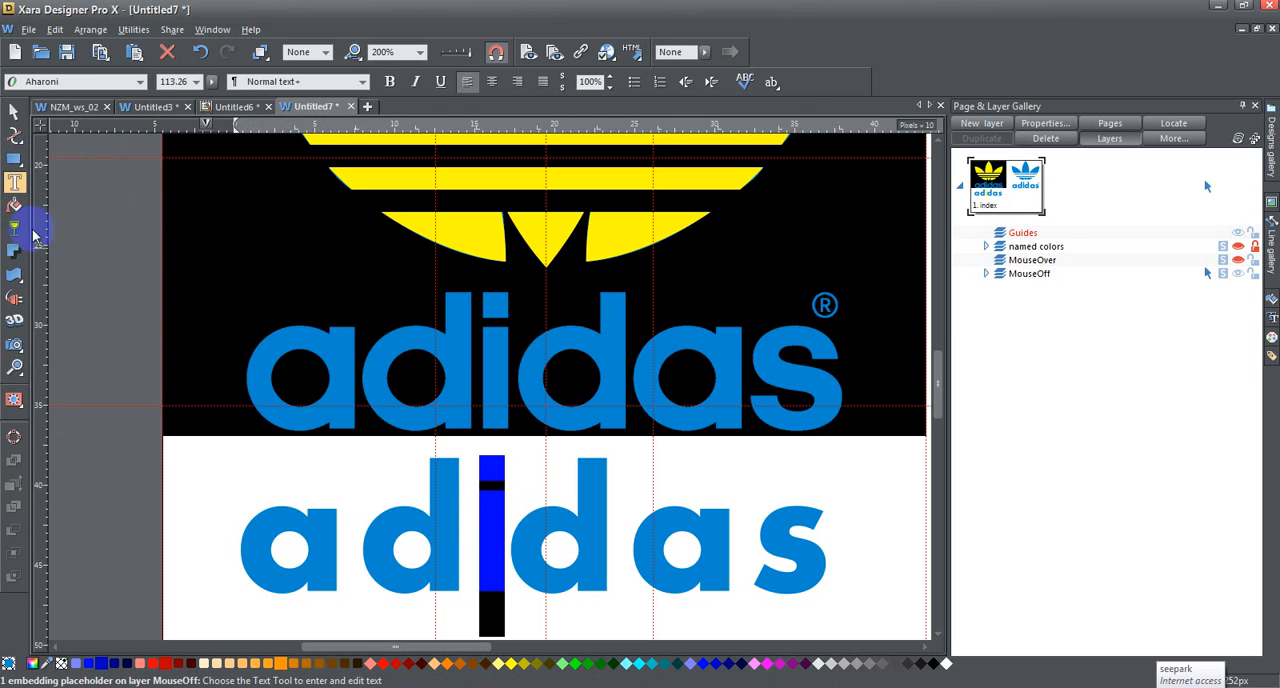
pyautogui.moveTo(46, 663); pyautogui.dragTo(393, 530)
pyautogui.click(14, 112)
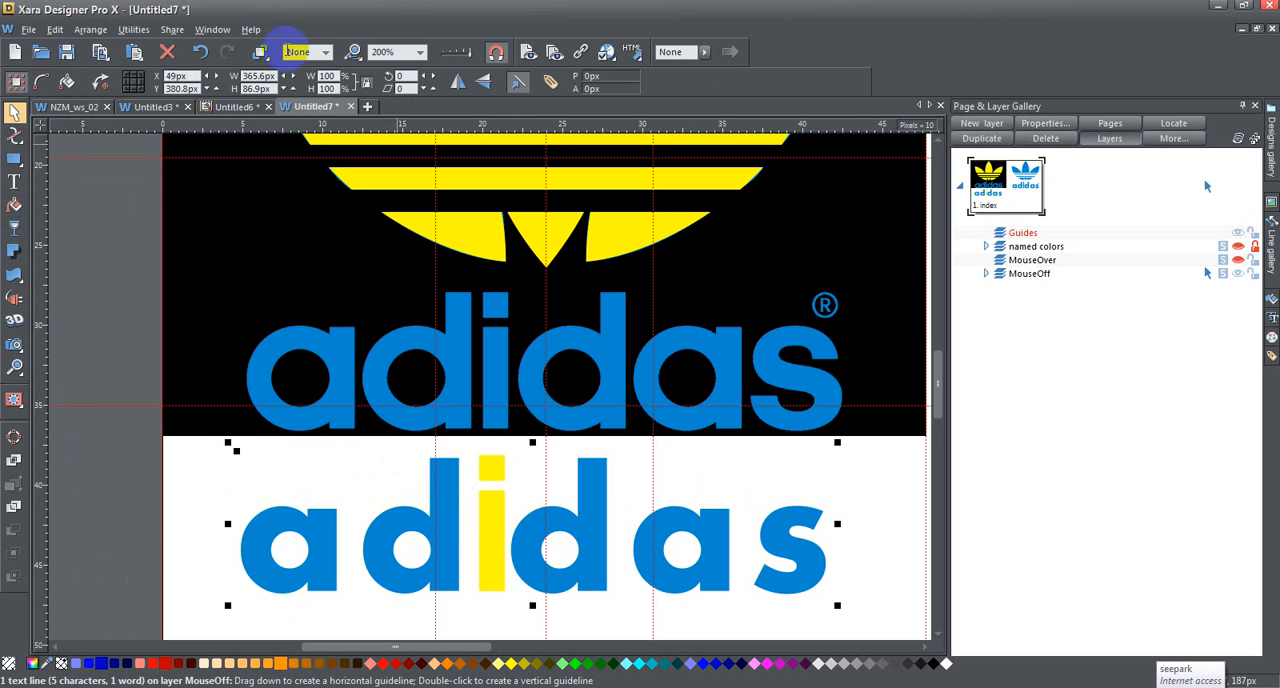
# Step: Undo the inline paste and the cut of the yellow i shape
pyautogui.click(204, 53)
pyautogui.click(204, 53)
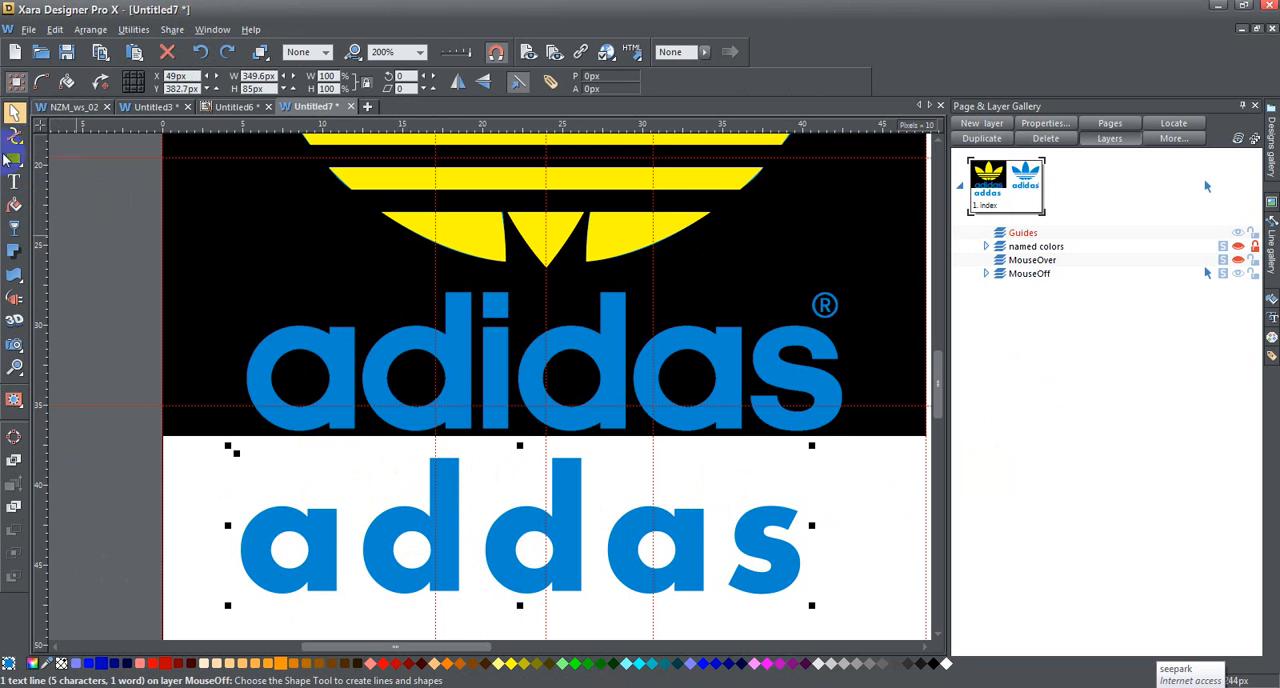
pyautogui.click(227, 52)
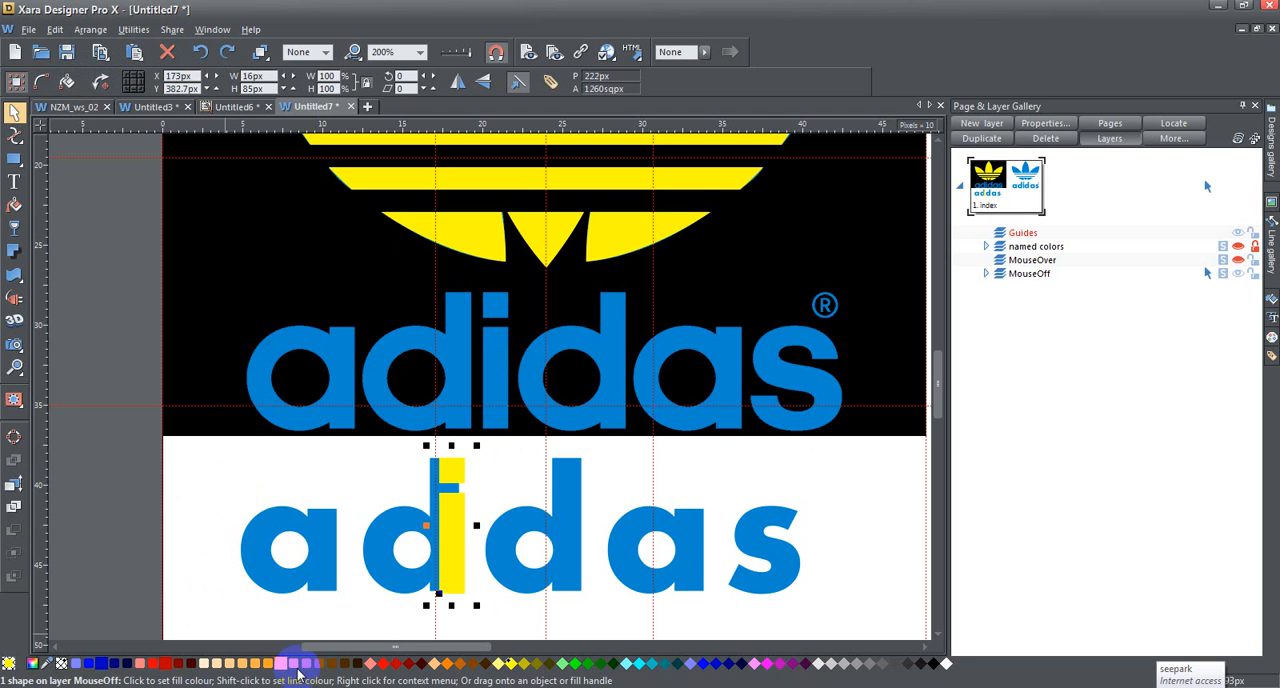
# Step: Recolour the i shape with the blue sampled from the new lettering, then cut and paste it inline between the two d's
pyautogui.moveTo(46, 664); pyautogui.dragTo(259, 541)
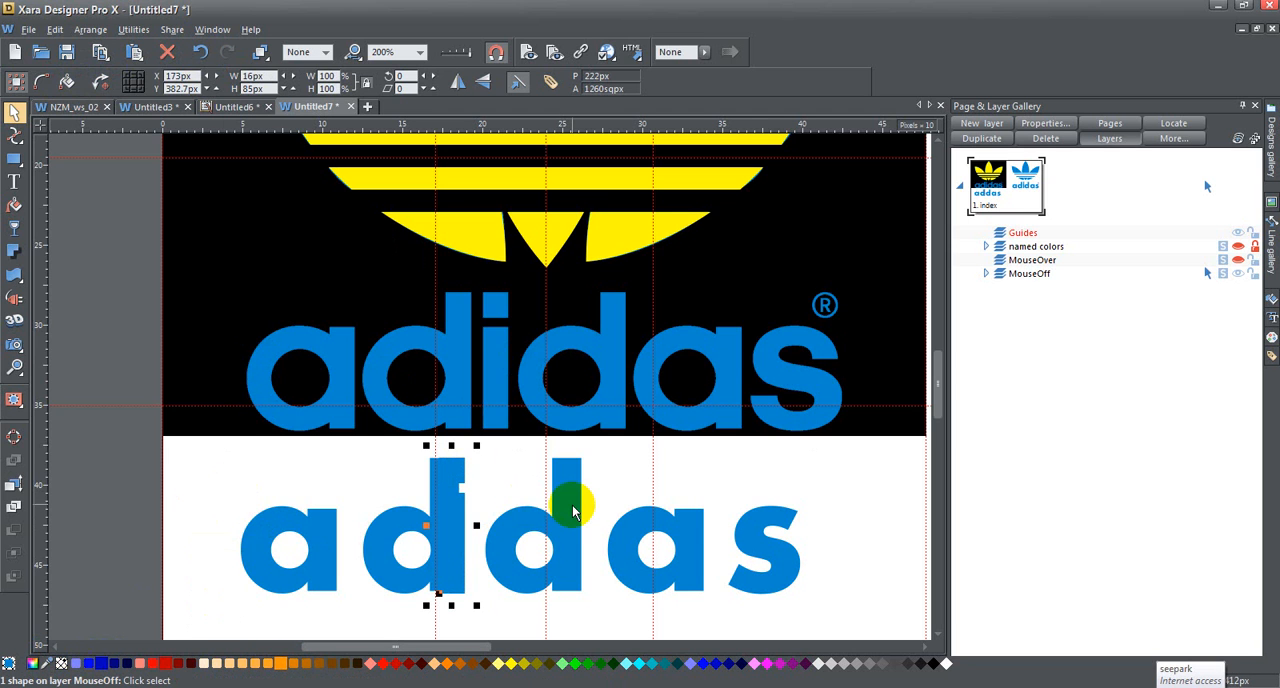
pyautogui.press('Escape')
pyautogui.click(14, 183)
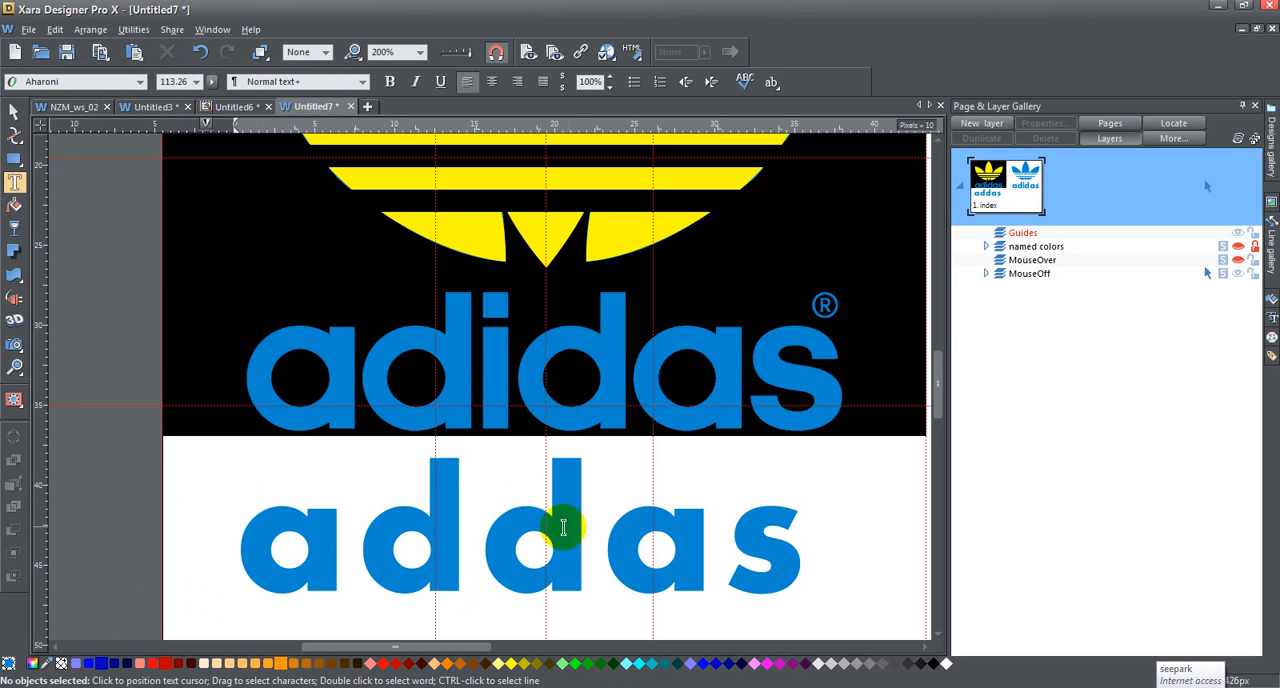
pyautogui.click(480, 504)
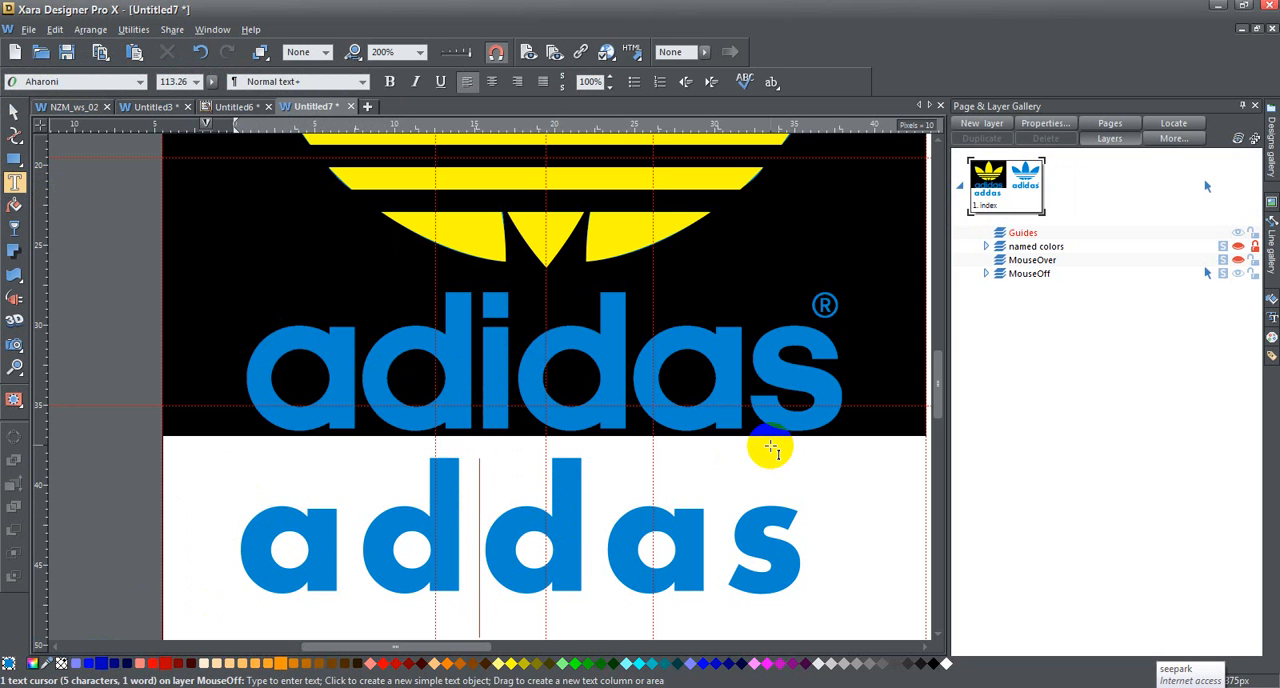
pyautogui.write('i')
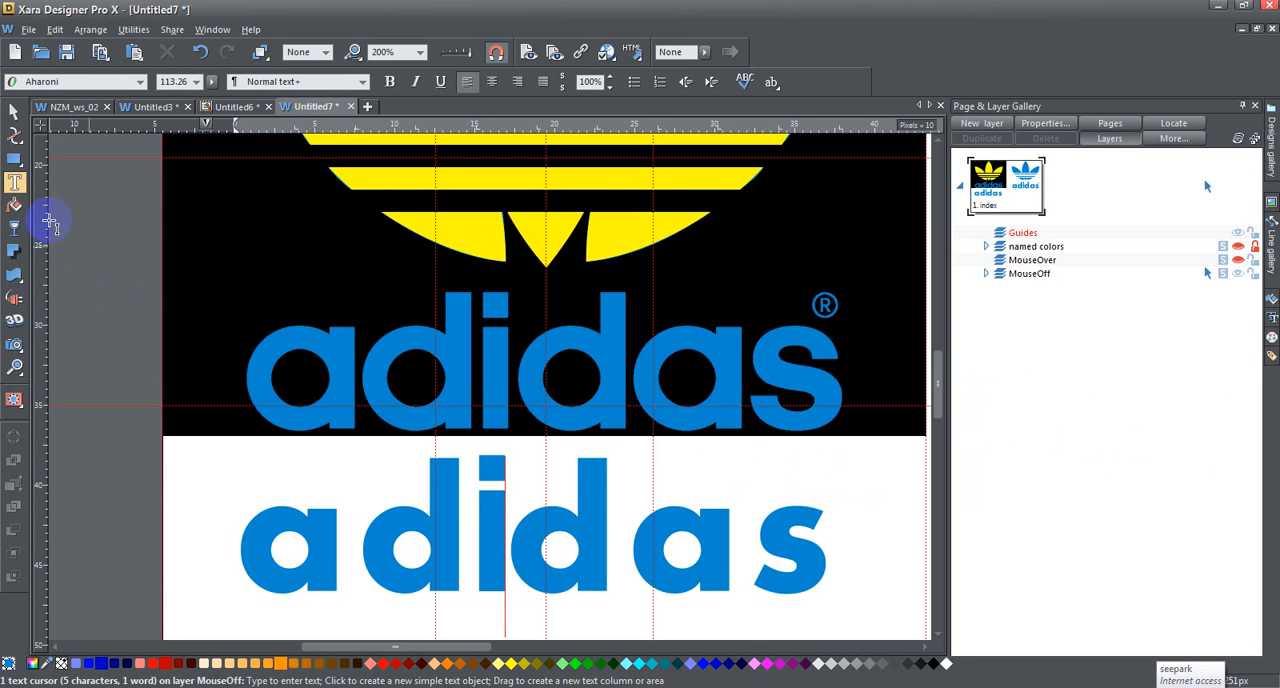
# Step: Add a ® mark as Aharoni text, about 15 by 15 px, just above the s of the new "adidas" lettering
pyautogui.click(882, 479)
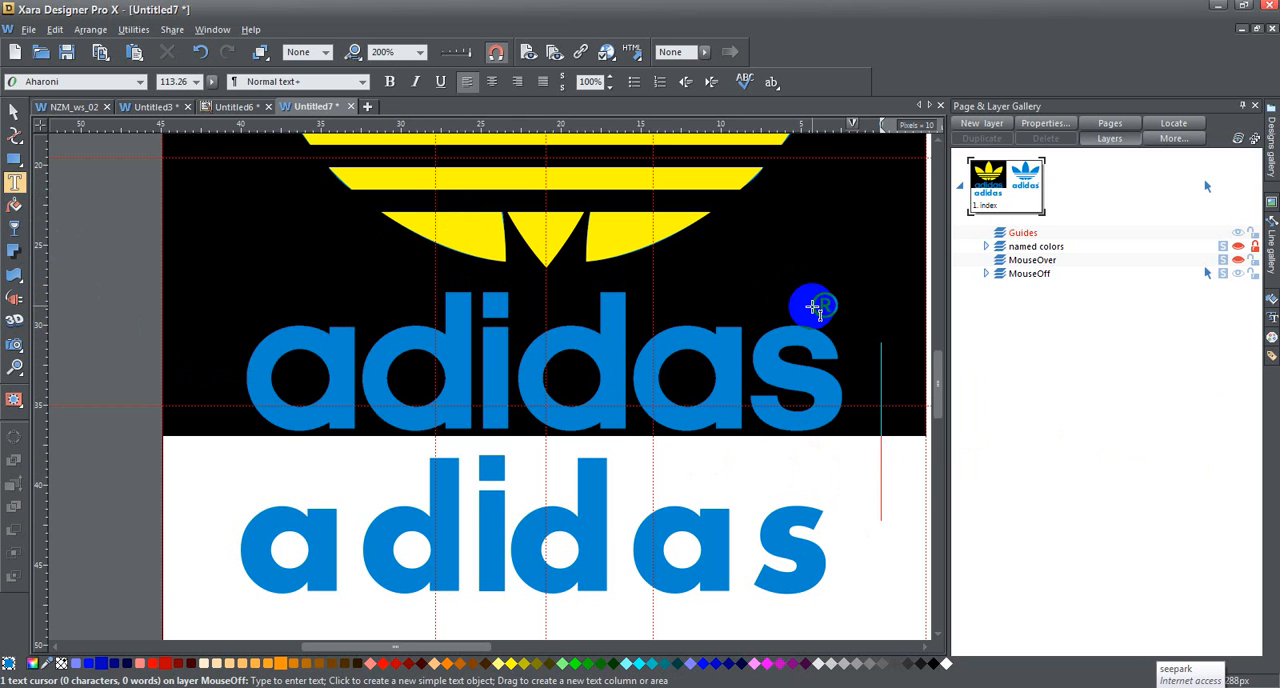
pyautogui.write('®')
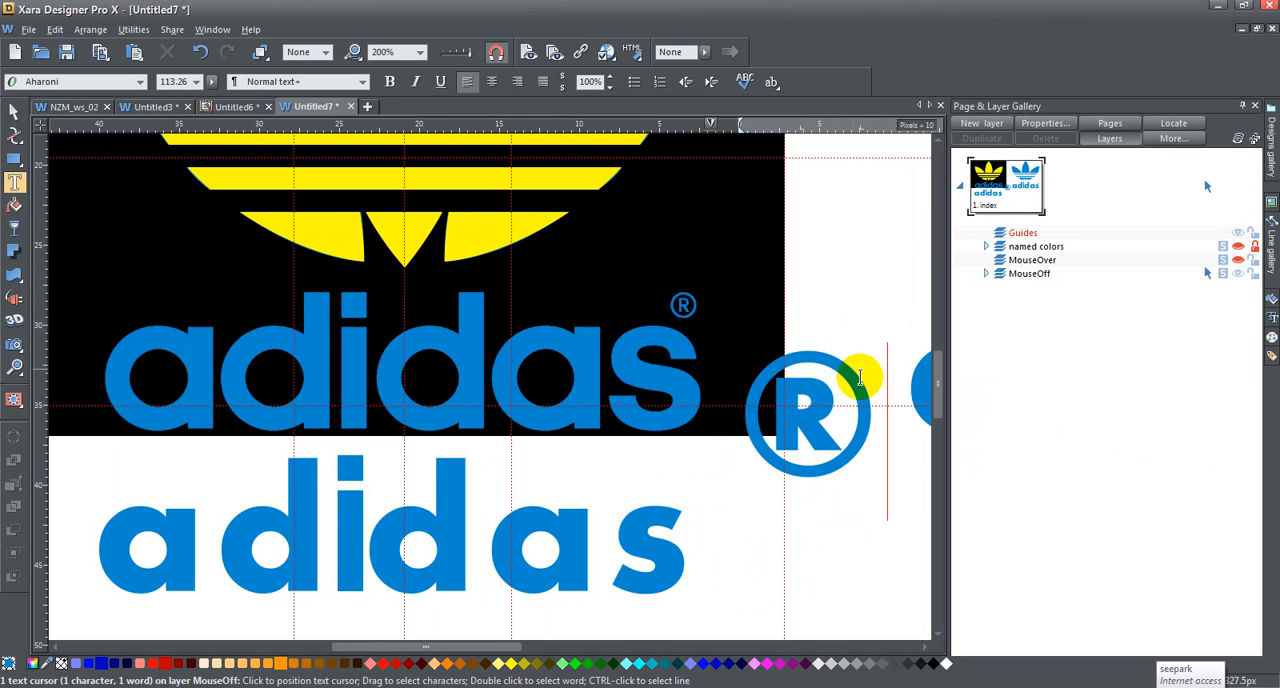
pyautogui.click(14, 111)
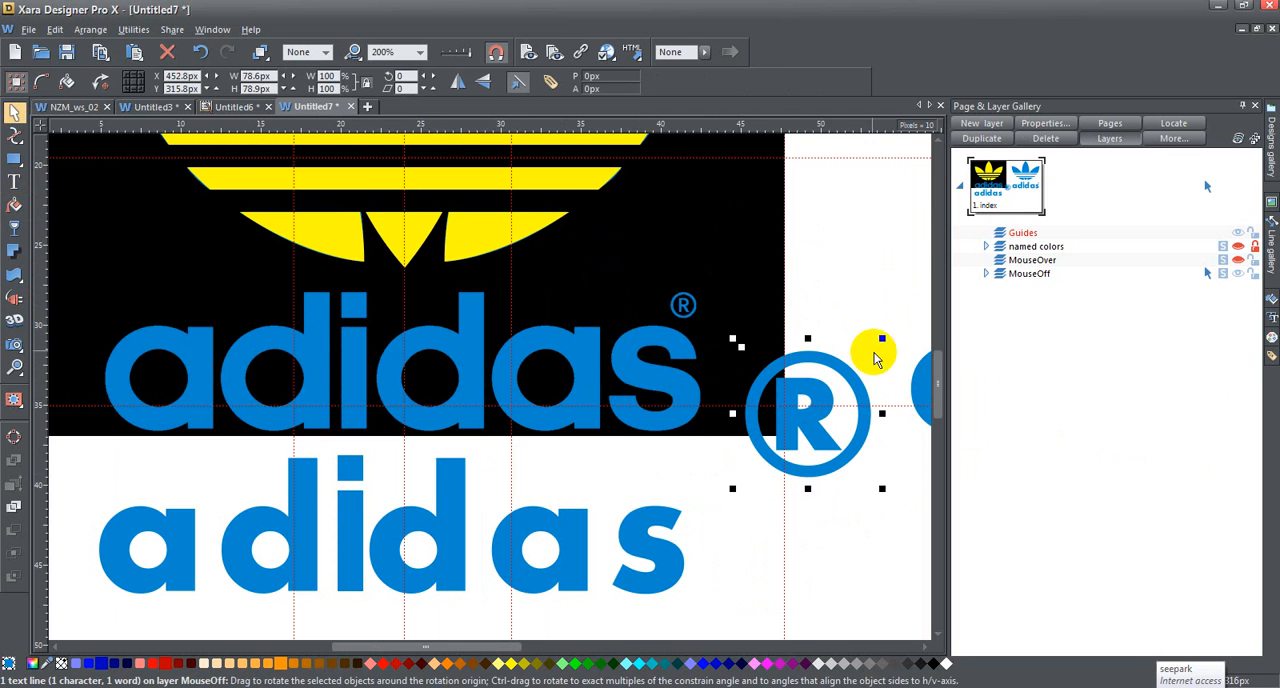
pyautogui.moveTo(883, 338); pyautogui.dragTo(688, 488)
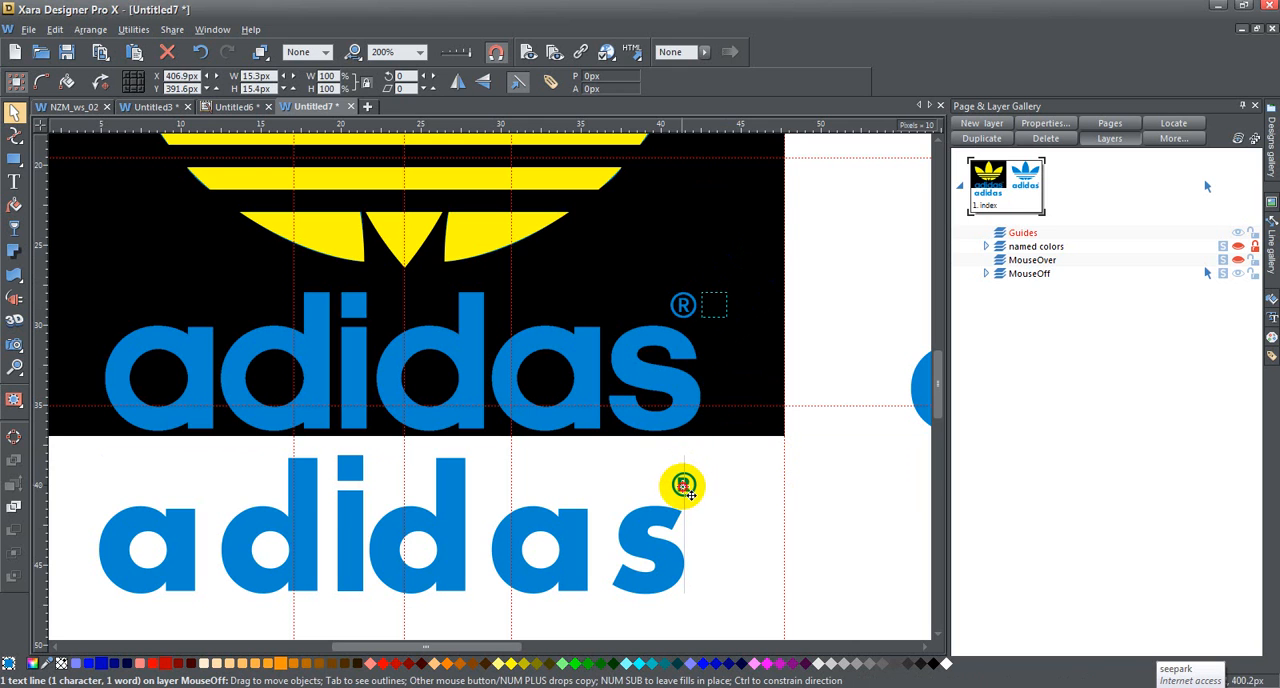
pyautogui.moveTo(684, 488); pyautogui.dragTo(683, 488)
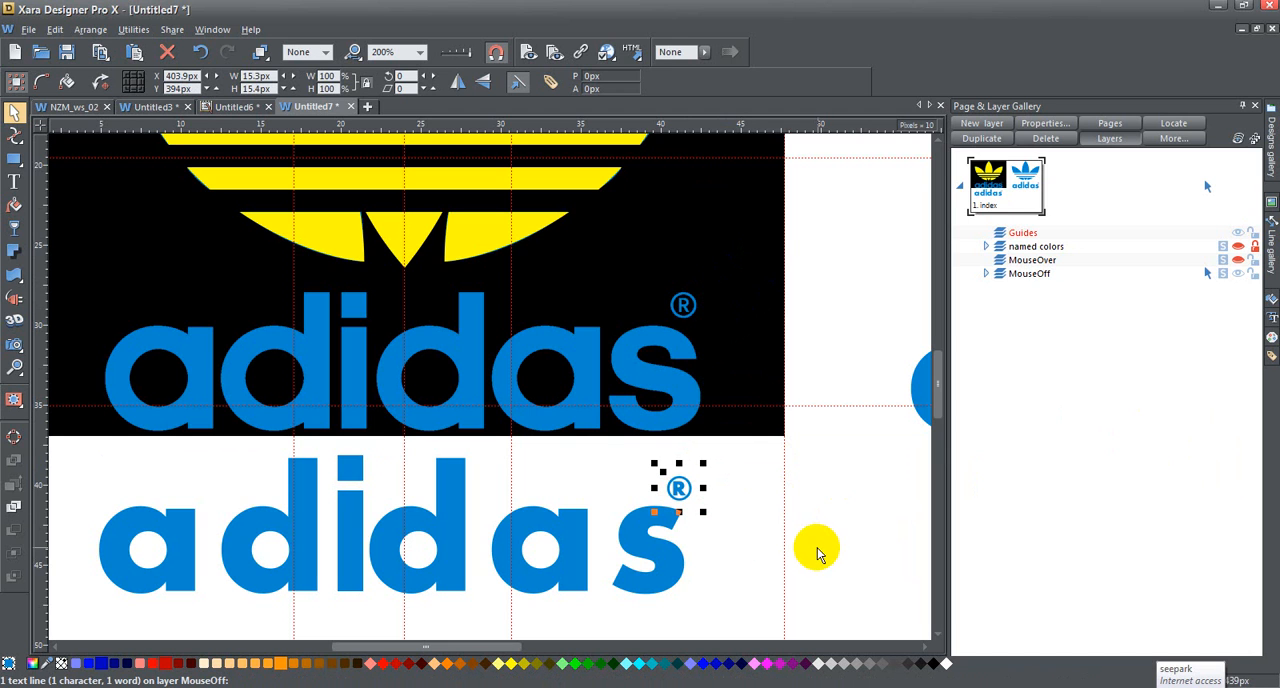
# Step: Group the new "adidas" lettering with its ® mark and move the group down 200 px, near the page's lower edge
pyautogui.keyDown('shift'); pyautogui.click(637, 540); pyautogui.keyUp('shift')
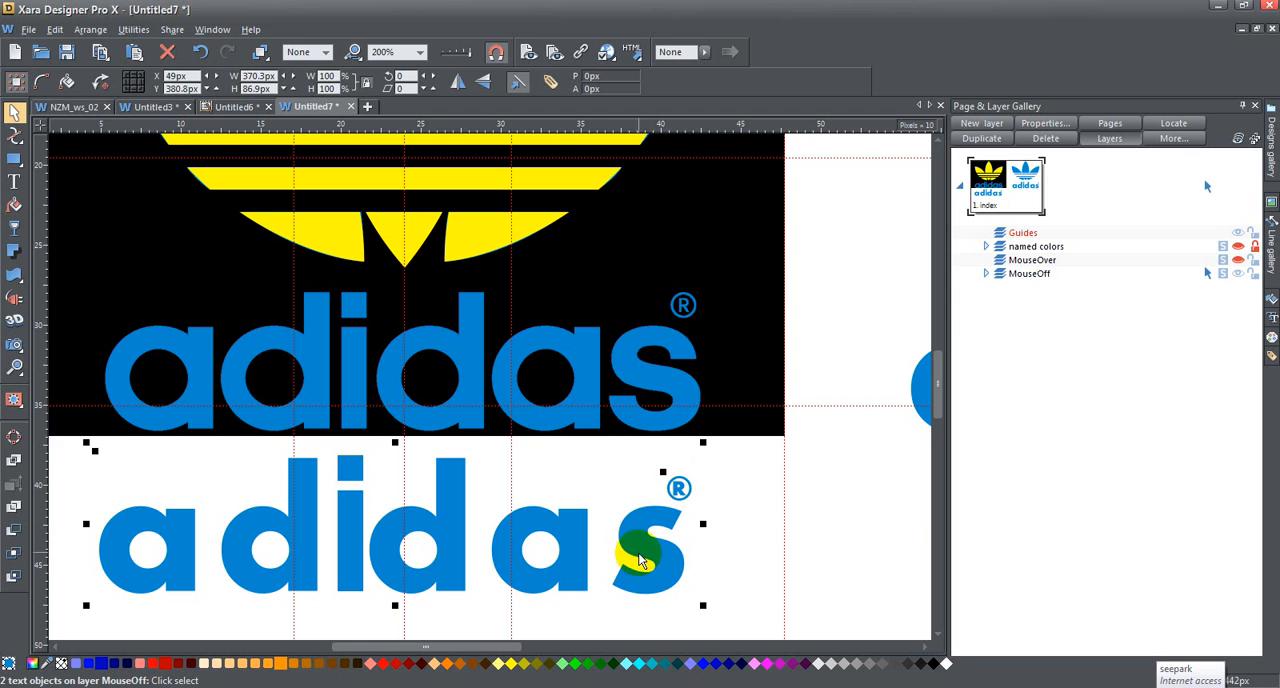
pyautogui.hotkey('ctrl', 'g')
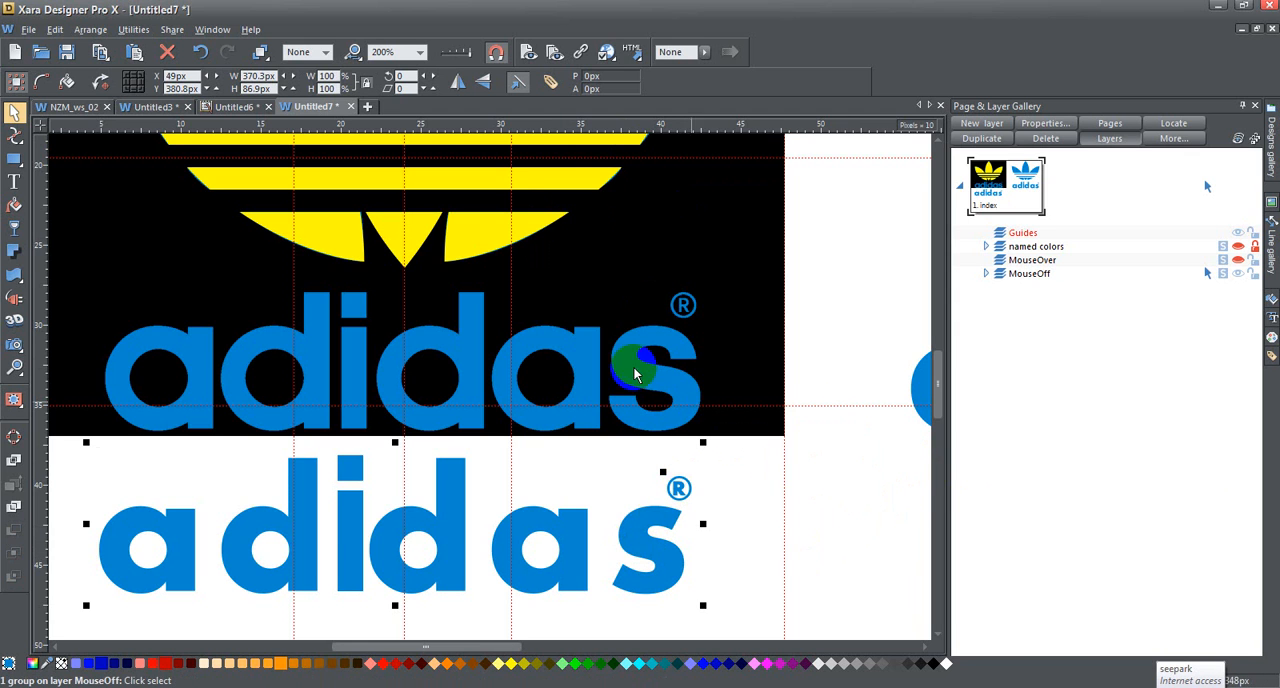
pyautogui.click(423, 54)
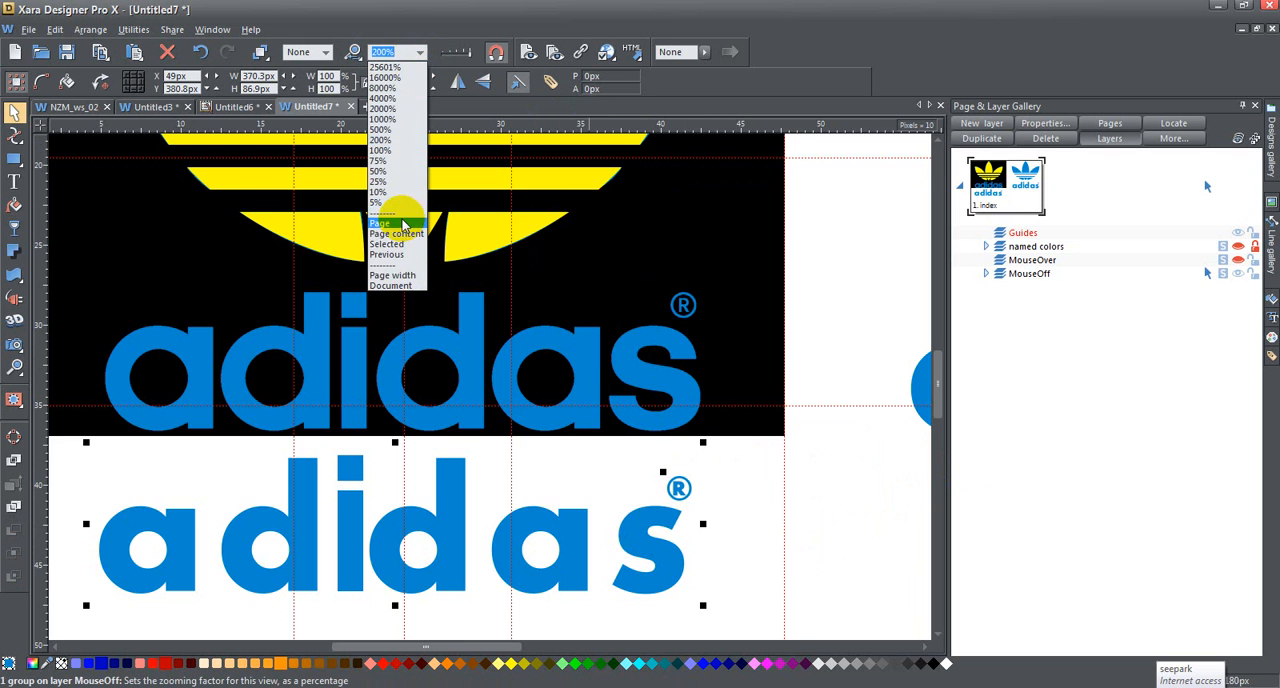
pyautogui.click(406, 220)
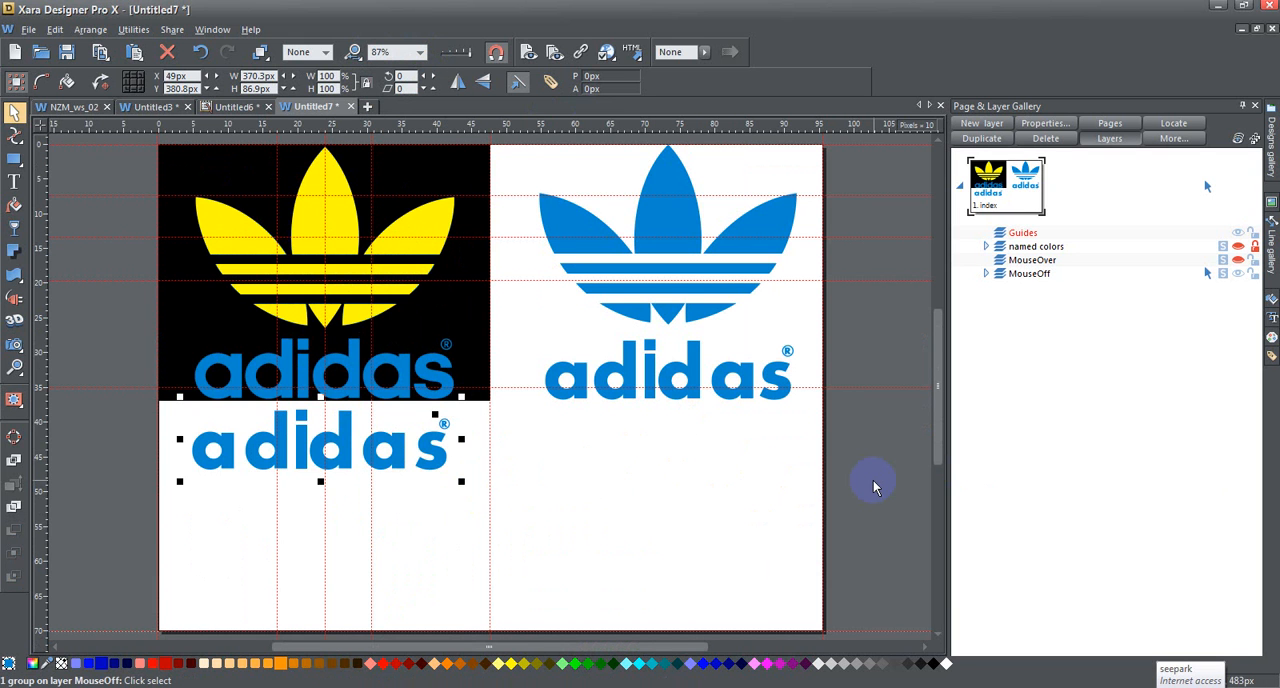
pyautogui.press('Down')
pyautogui.press('Down')
pyautogui.press('Down')
pyautogui.press('Down')
pyautogui.press('Down')
pyautogui.press('Down')
pyautogui.press('Down')
pyautogui.press('Down')
pyautogui.press('Down')
pyautogui.press('Down')
pyautogui.press('Down')
pyautogui.press('Down')
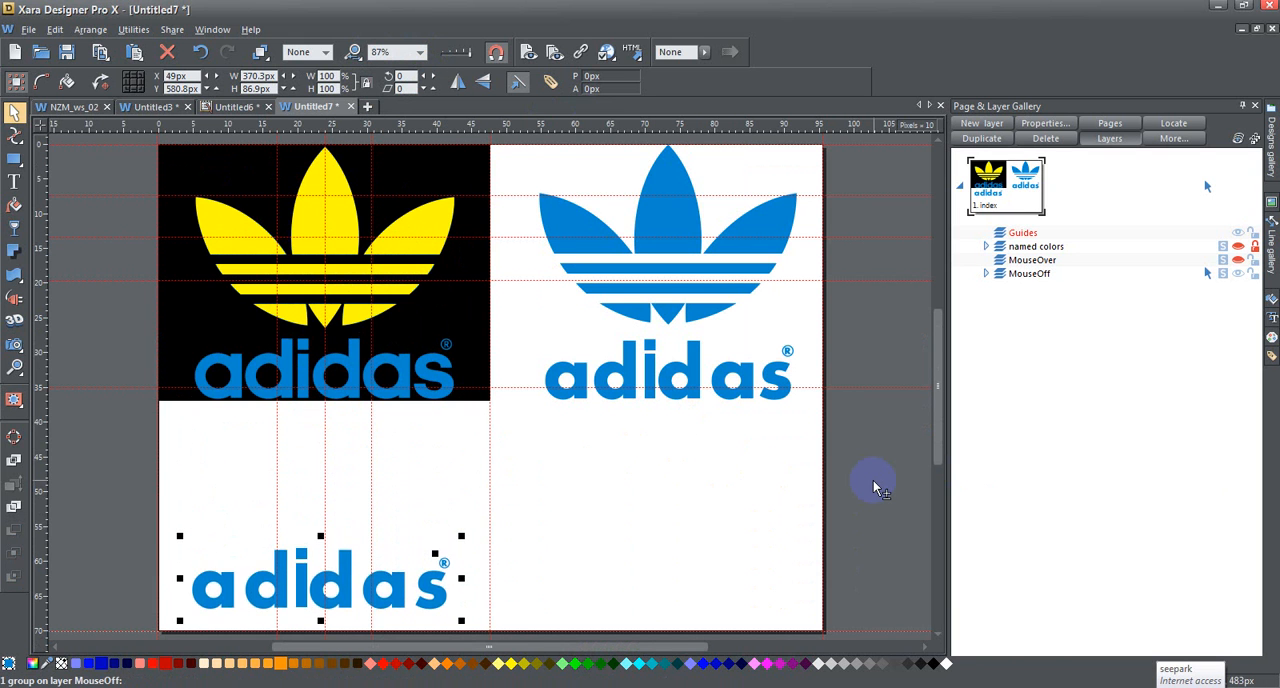
# Step: Move the yellow trefoil straight down from the black panel to just above the new lettering, at Y 313.5 px
pyautogui.click(350, 210)
pyautogui.press('Down')
pyautogui.press('Down')
pyautogui.press('Down')
pyautogui.press('Down')
pyautogui.press('Down')
pyautogui.press('Down')
pyautogui.press('Down')
pyautogui.press('Down')
pyautogui.press('Down')
pyautogui.press('Down')
pyautogui.press('Down')
pyautogui.press('Down')
pyautogui.press('Down')
pyautogui.press('Down')
pyautogui.press('Down')
pyautogui.press('Down')
pyautogui.press('Down')
pyautogui.press('Down')
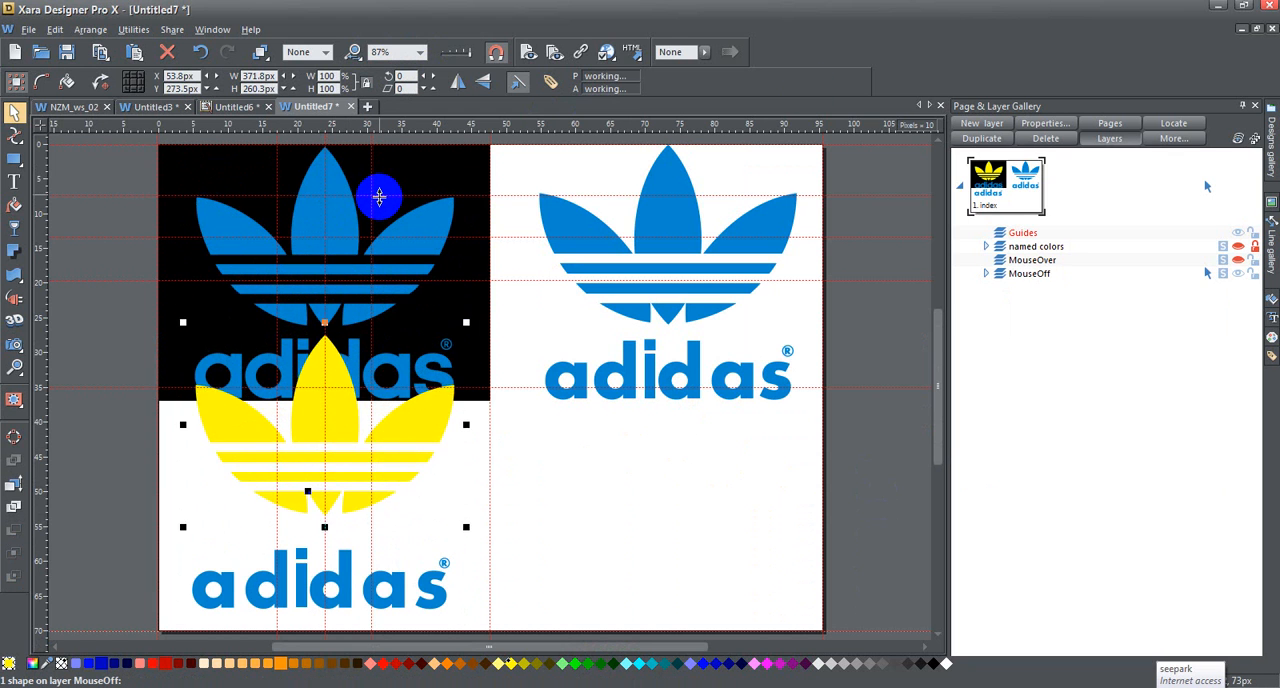
pyautogui.press('Down')
pyautogui.press('Down')
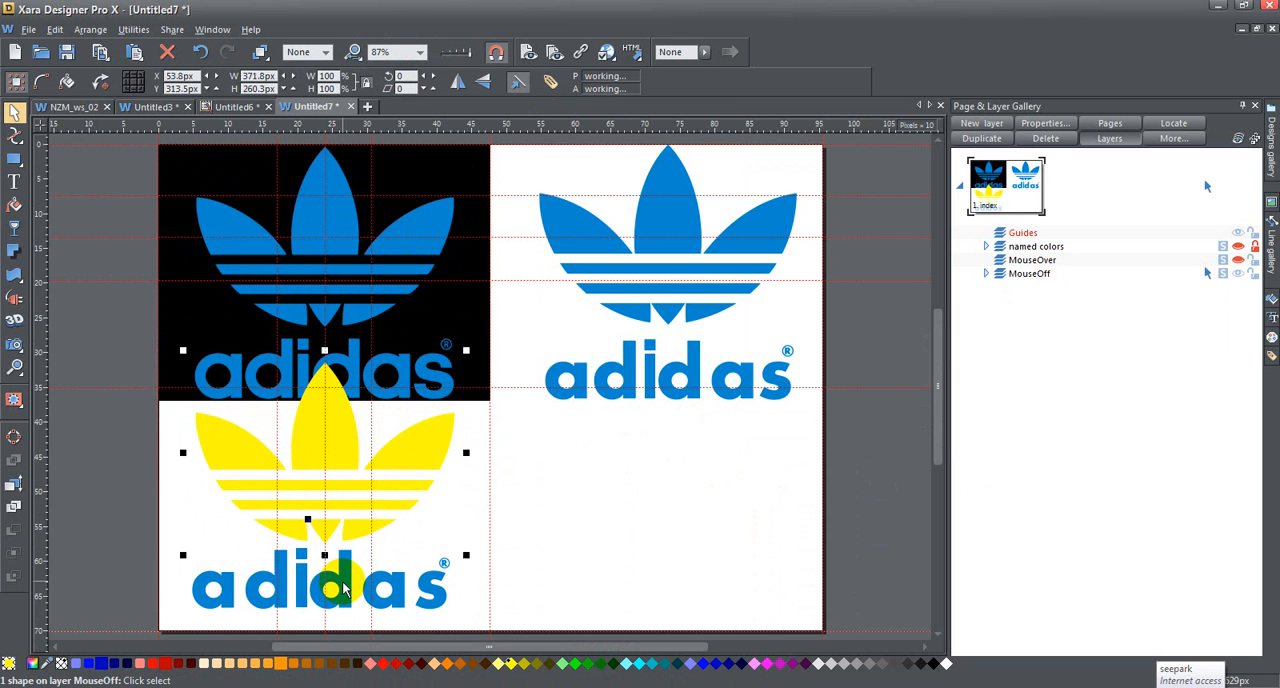
# Step: Move the yellow trefoil and the new lettering down together to Y 373.5 px, clear of the black panel
pyautogui.keyDown('shift'); pyautogui.click(343, 590); pyautogui.keyUp('shift')
pyautogui.press('Down')
pyautogui.press('Down')
pyautogui.press('Down')
pyautogui.press('Down')
pyautogui.press('Down')
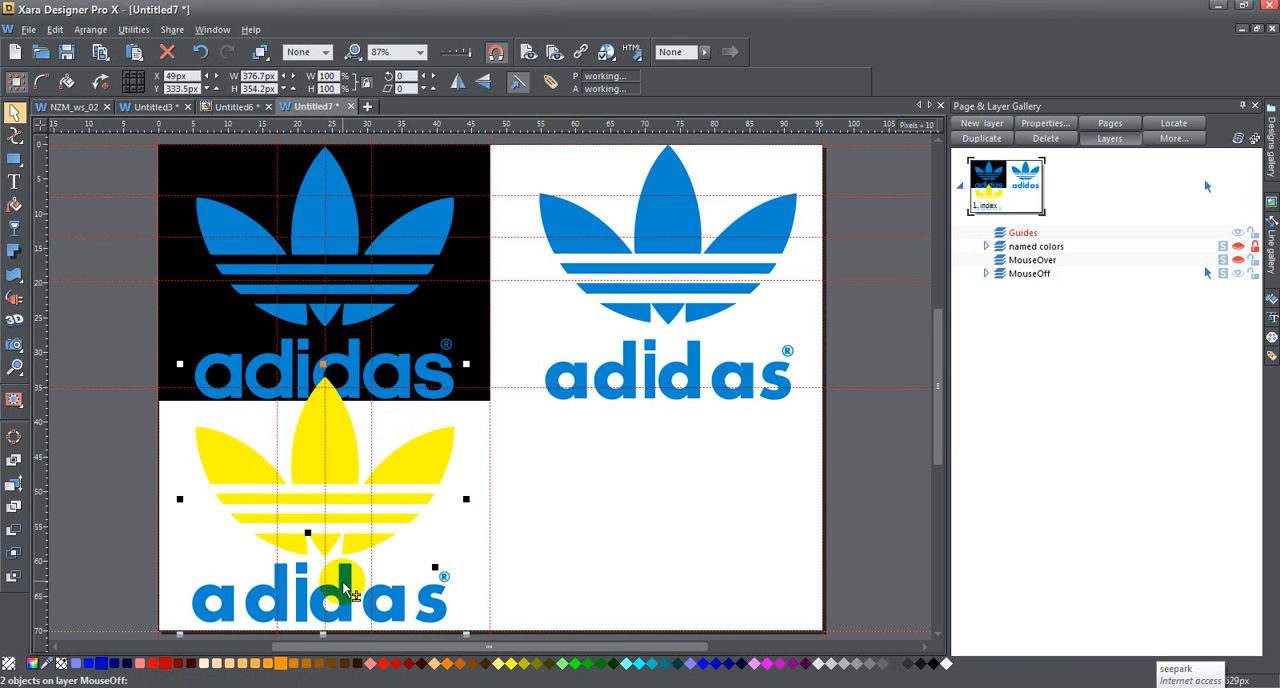
pyautogui.scroll(-3, 620, 524)
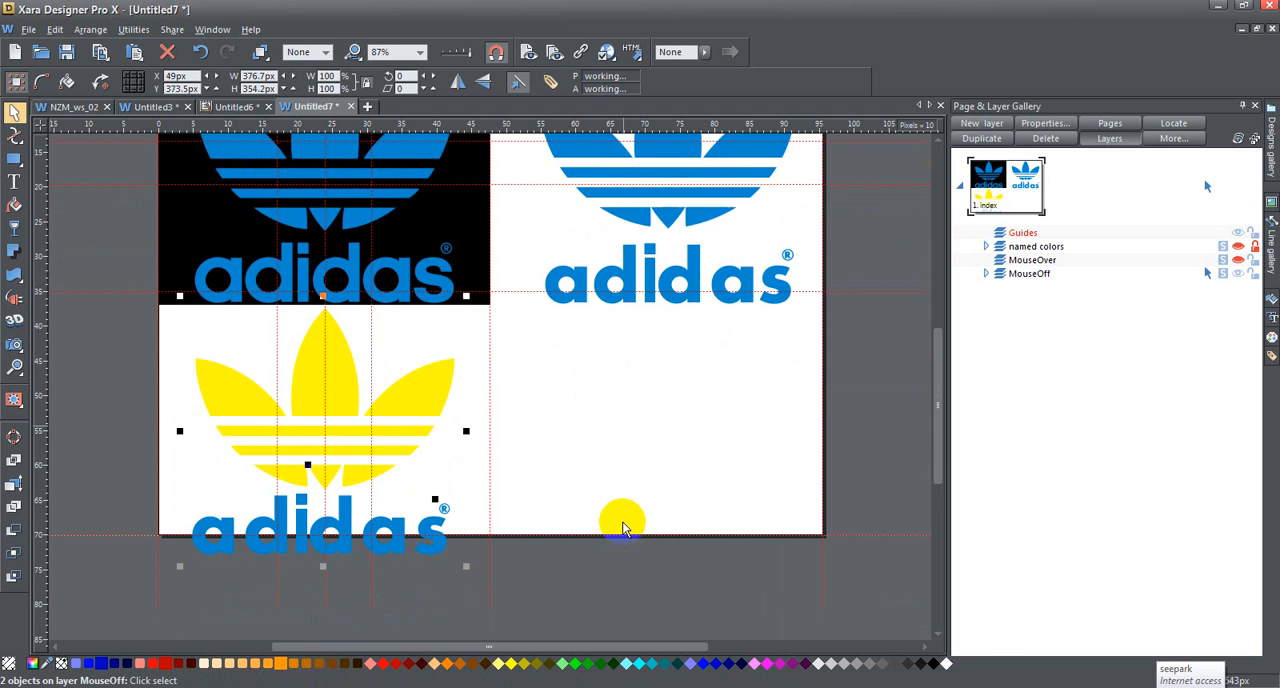
# Step: Recolour the yellow trefoil with the blue sampled from the neighbouring artwork
pyautogui.click(620, 324)
pyautogui.click(341, 369)
pyautogui.moveTo(46, 663); pyautogui.dragTo(285, 518)
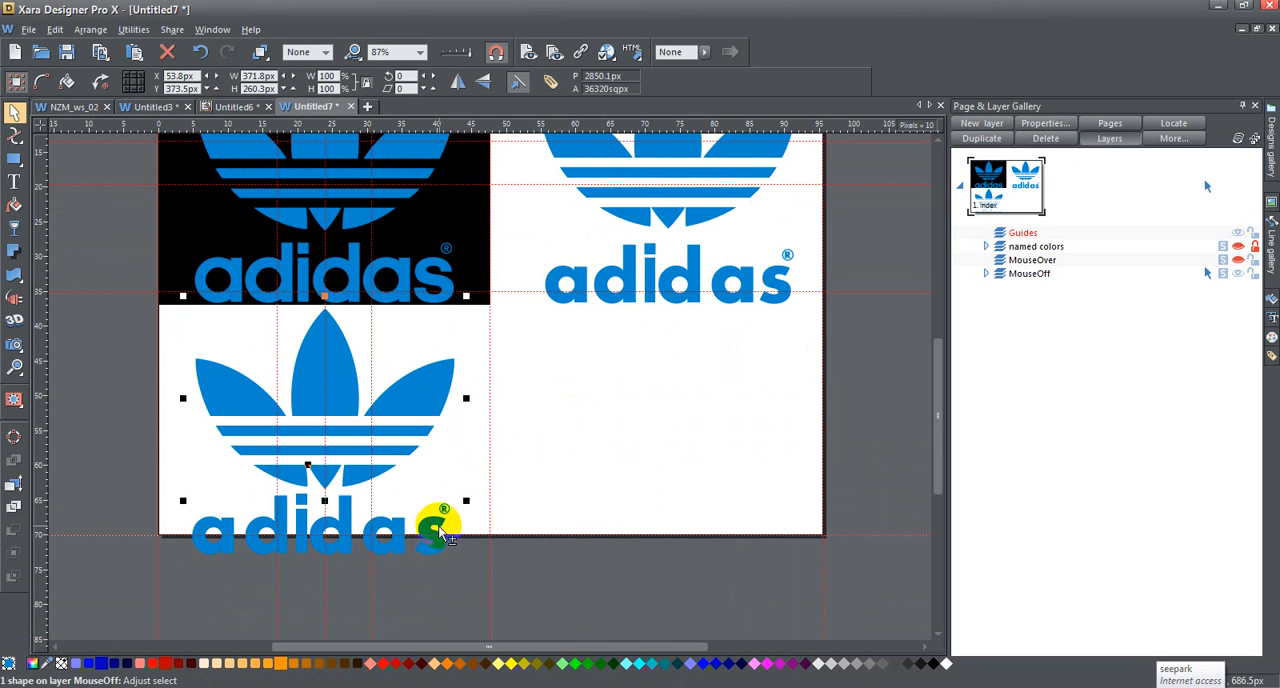
# Step: Group the blue trefoil with its lettering and reposition the logo inside the page's lower-left area at X 60 px, Y 321.8 px
pyautogui.keyDown('shift'); pyautogui.click(433, 530); pyautogui.keyUp('shift')
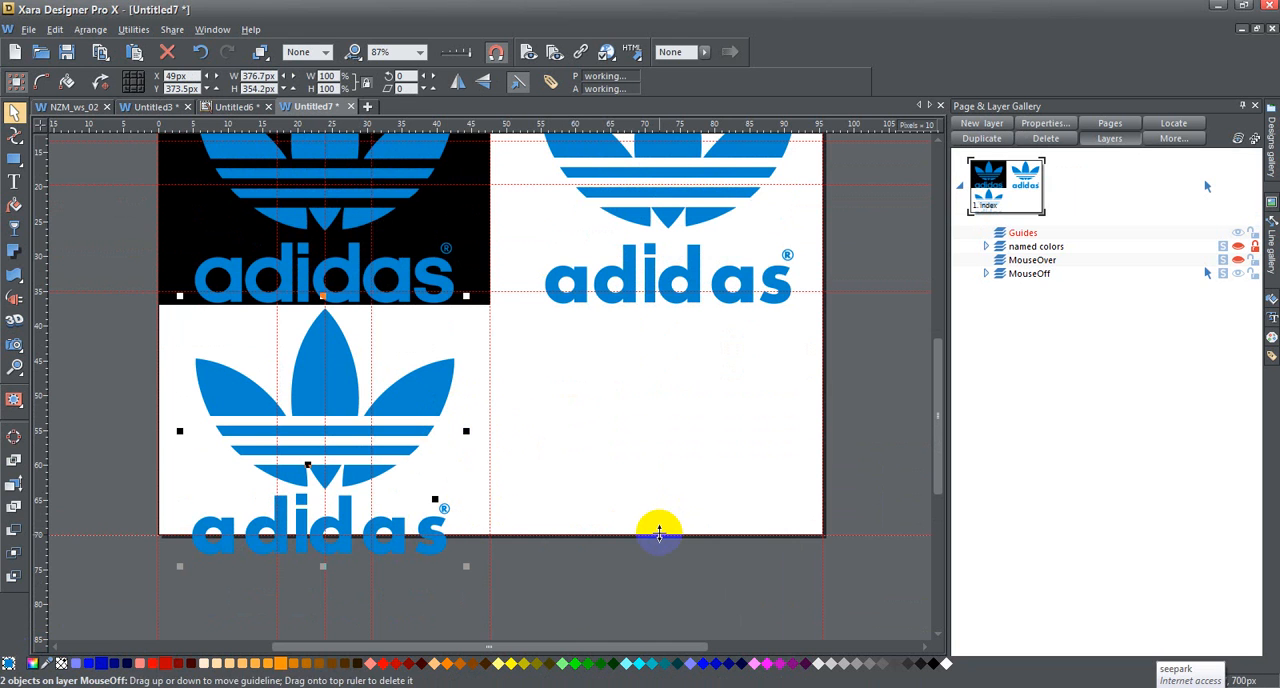
pyautogui.moveTo(425, 388); pyautogui.dragTo(752, 414)
pyautogui.moveTo(663, 400); pyautogui.dragTo(349, 337)
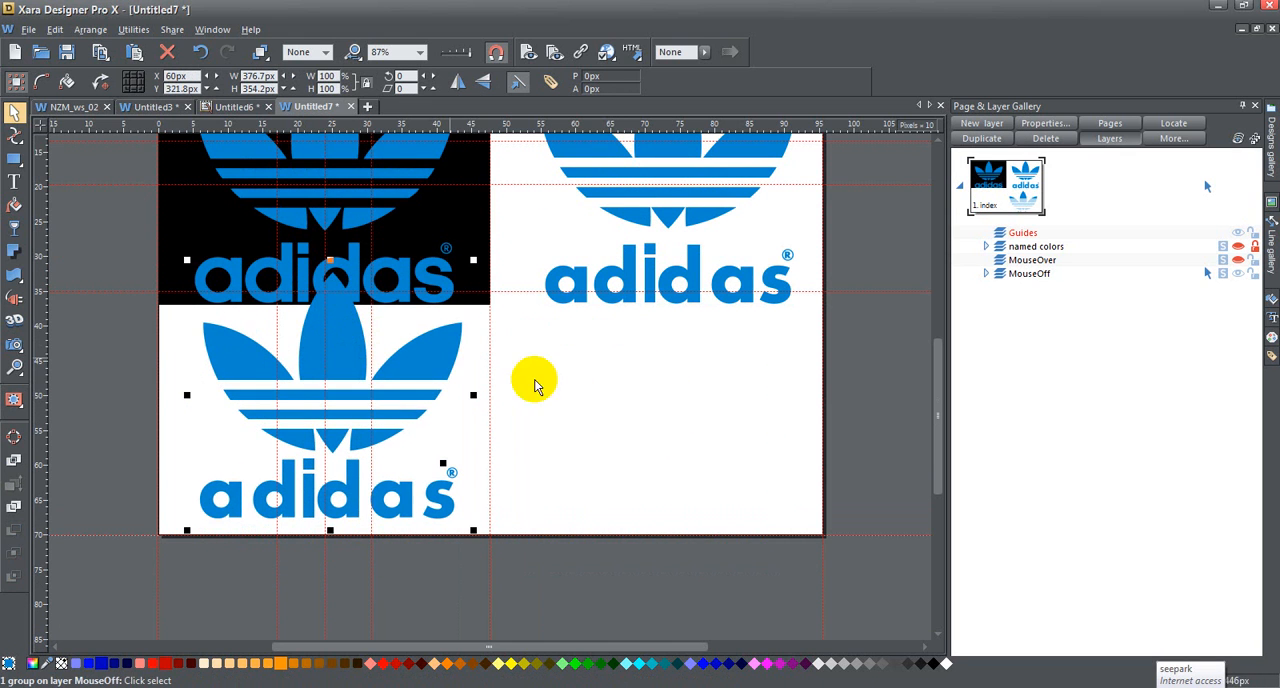